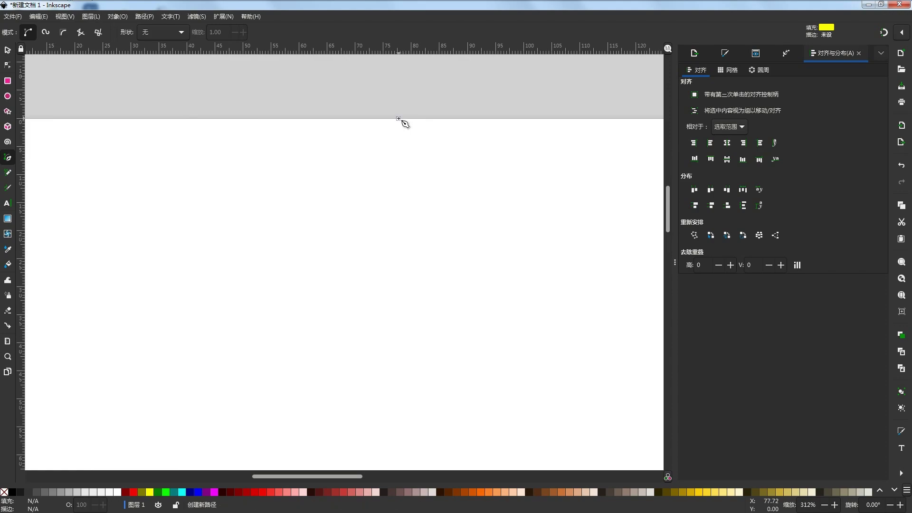
Step: Start a Pen path on the page's upper edge with a straight segment about 34 mm long sloping down to the right
left_click(462, 147)
scroll(446, 175, "down", 6)
scroll(453, 176, "up", 1)
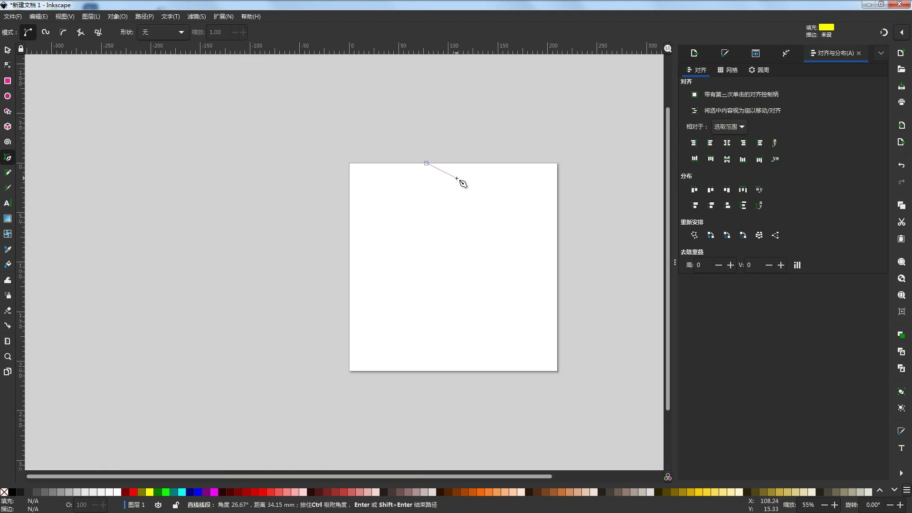
left_click_drag(478, 178, 486, 181)
left_click(490, 186)
scroll(494, 189, "up", 4)
scroll(493, 202, "down", 2)
scroll(493, 213, "up", 2)
scroll(493, 213, "up", 1)
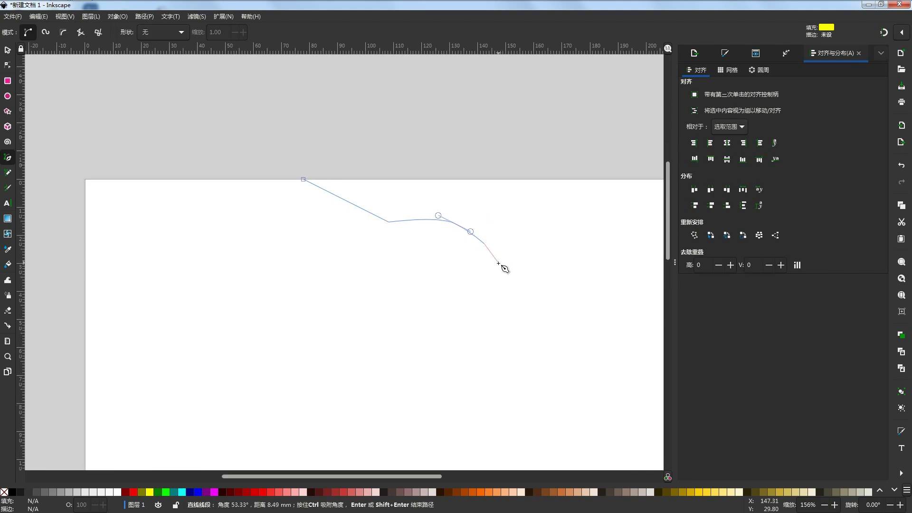
left_click_drag(497, 261, 501, 270)
scroll(513, 217, "down", 5)
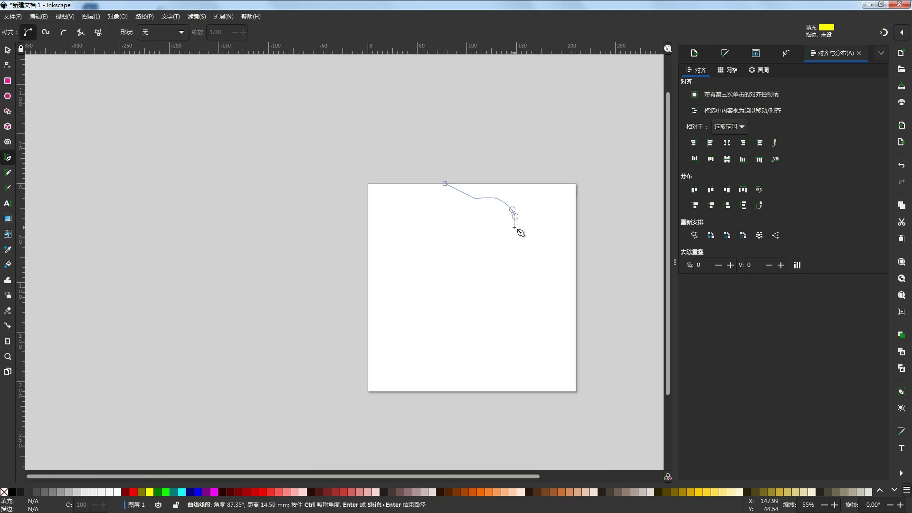
left_click_drag(514, 227, 494, 235)
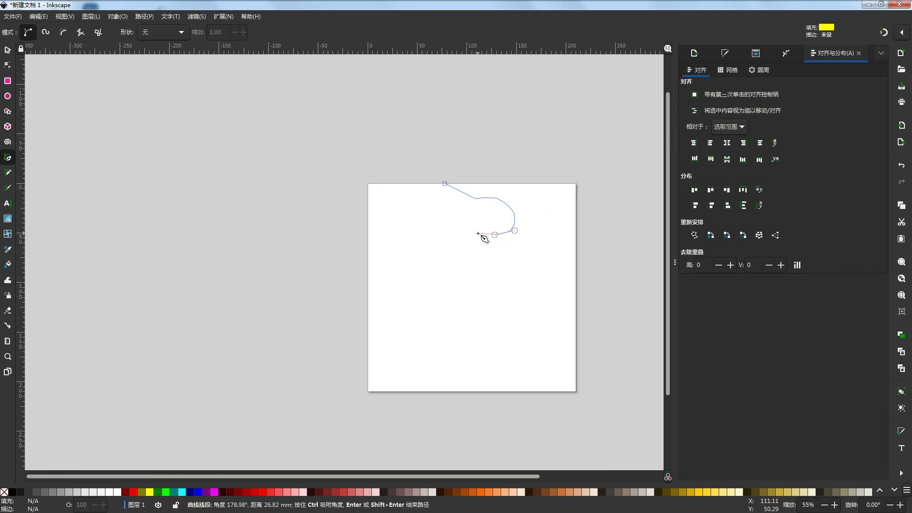
scroll(508, 234, "up", 2)
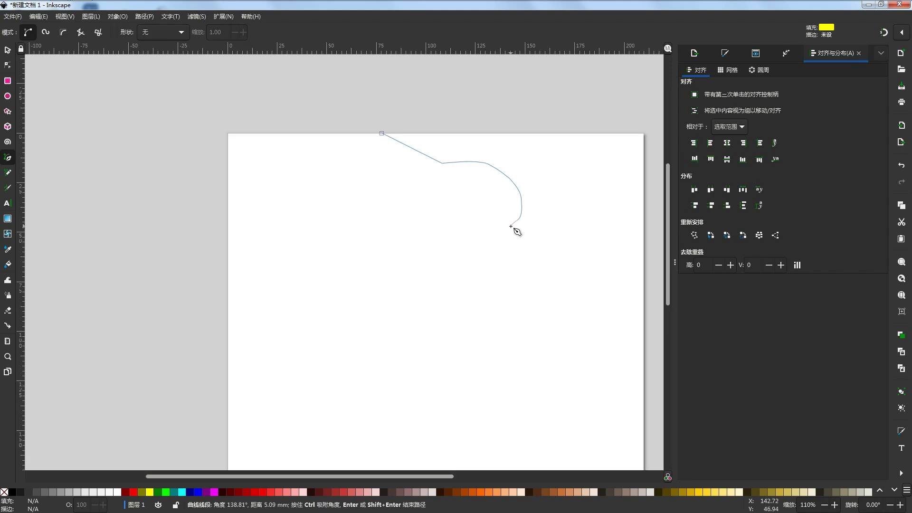
key("BackSpace")
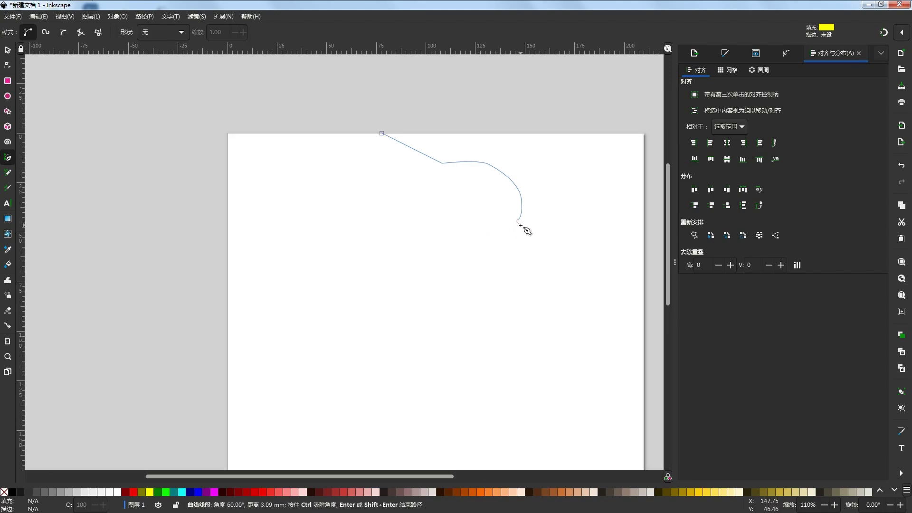
key("BackSpace")
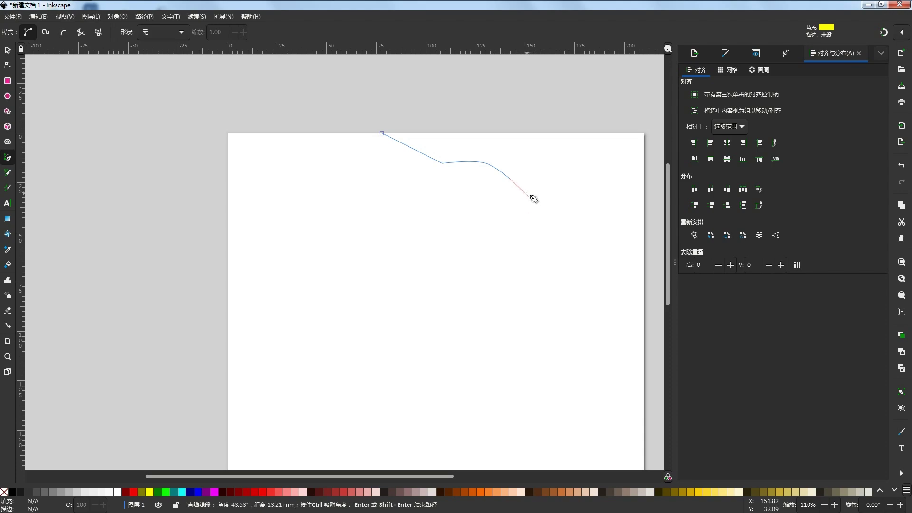
key("BackSpace")
key("BackSpace")
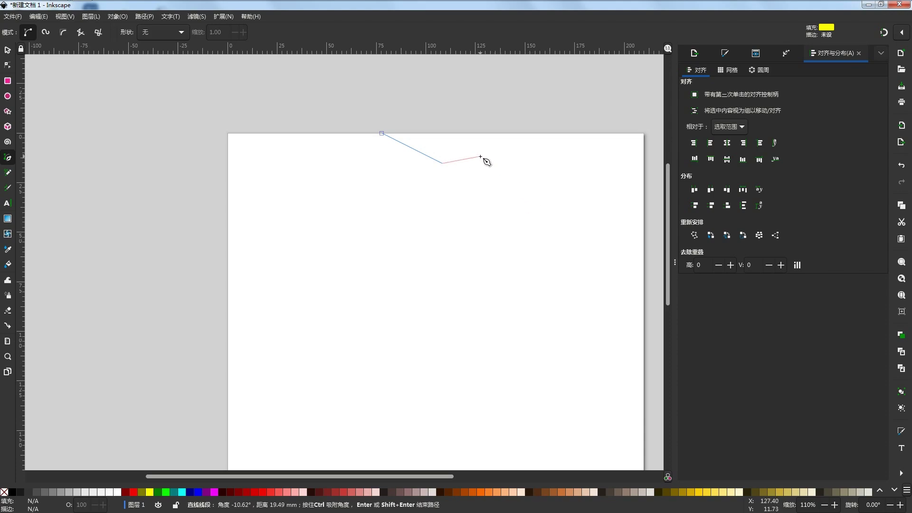
Step: Complete the pear outline with curves around its narrow end to the page's left edge, then close it through the upper-left page corner
left_click_drag(481, 155, 257, 326)
key("ctrl+z")
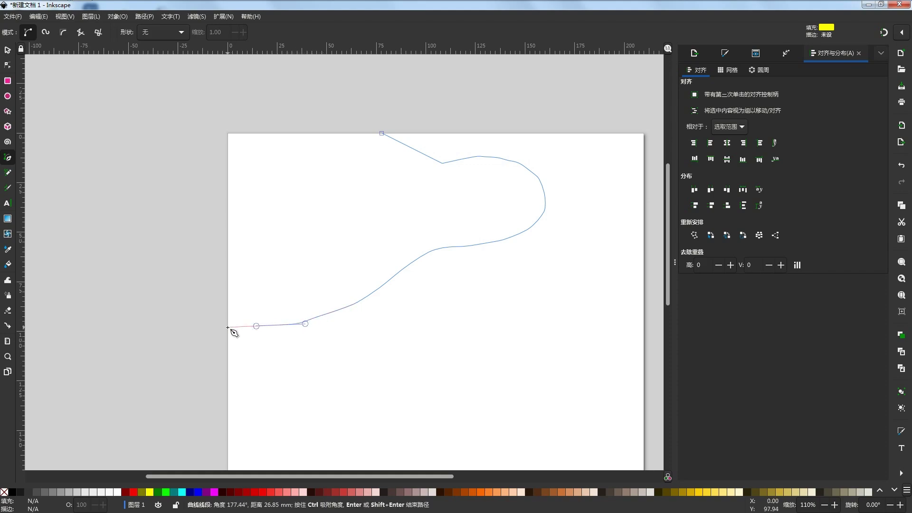
left_click(228, 326)
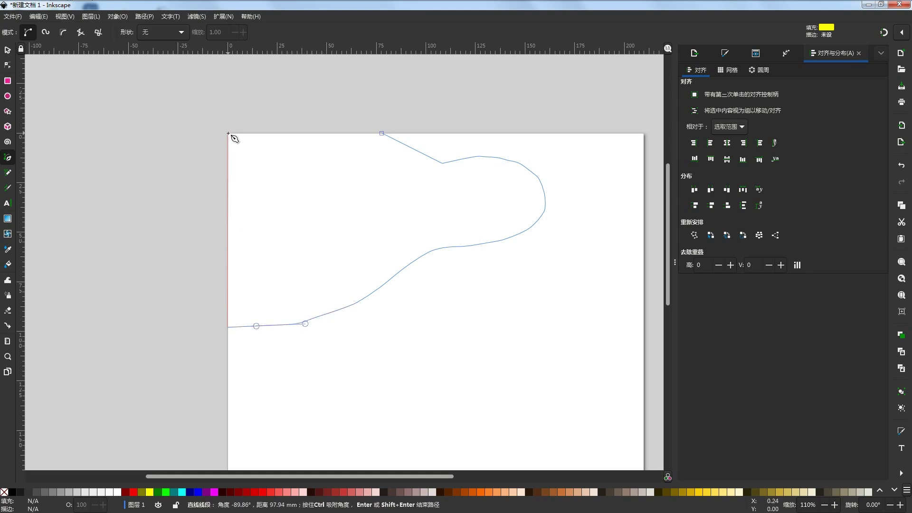
left_click(228, 134)
left_click(382, 133)
Step: Fill the pear shape with light green #CCFFAA and deselect it
scroll(396, 238, "down", 3)
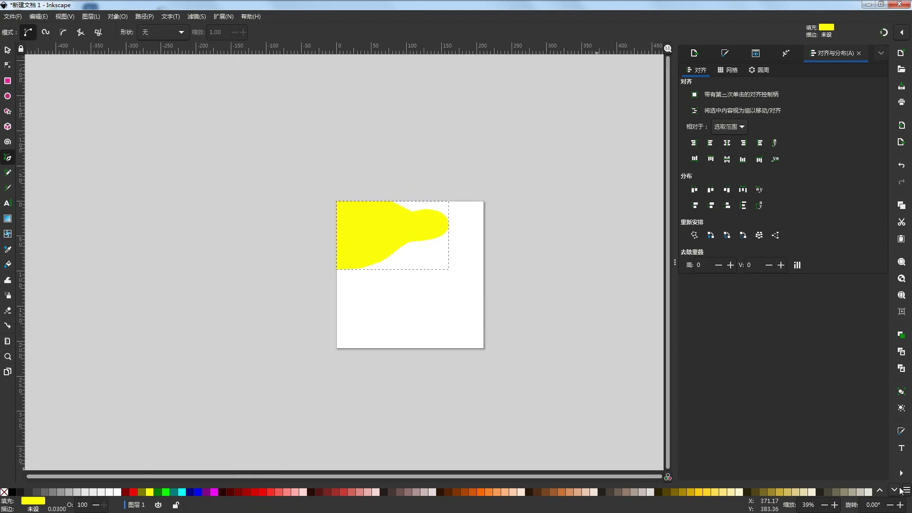
scroll(510, 492, "down", 3)
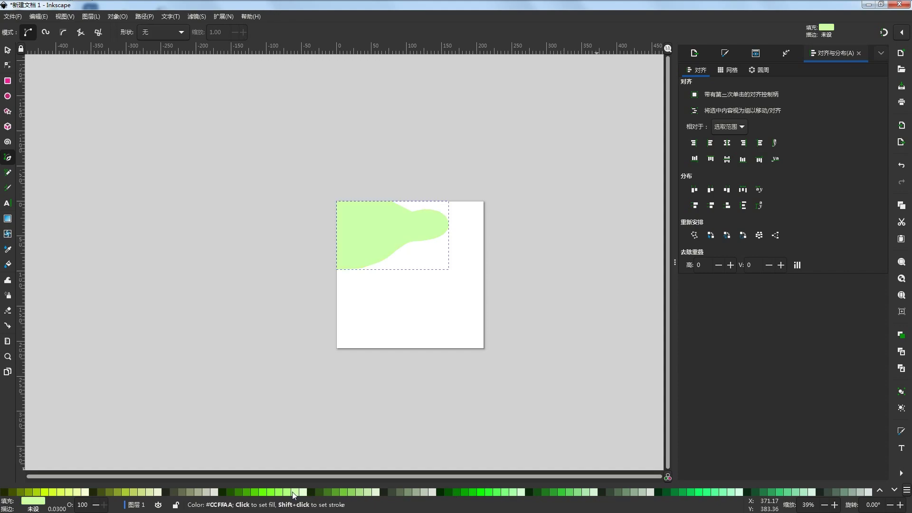
scroll(383, 246, "up", 1)
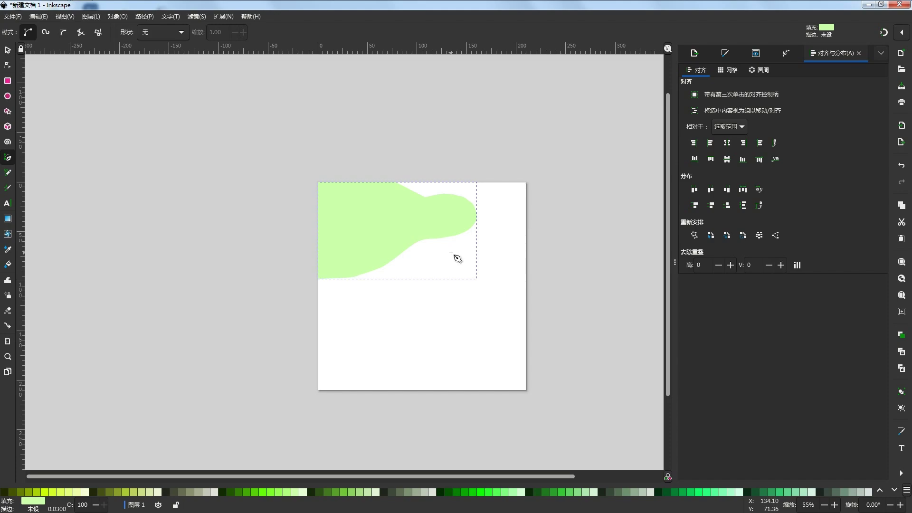
key("Escape")
key("s")
left_click_drag(406, 288, 391, 312)
scroll(460, 226, "up", 3)
left_click_drag(468, 250, 293, 228)
Step: Draw a closed four-sided stem with the Pen tool, about 21 mm long, widening outward from the pear's narrow end
left_click(11, 160)
left_click_drag(461, 216, 584, 191)
scroll(489, 214, "up", 2)
left_click(416, 188)
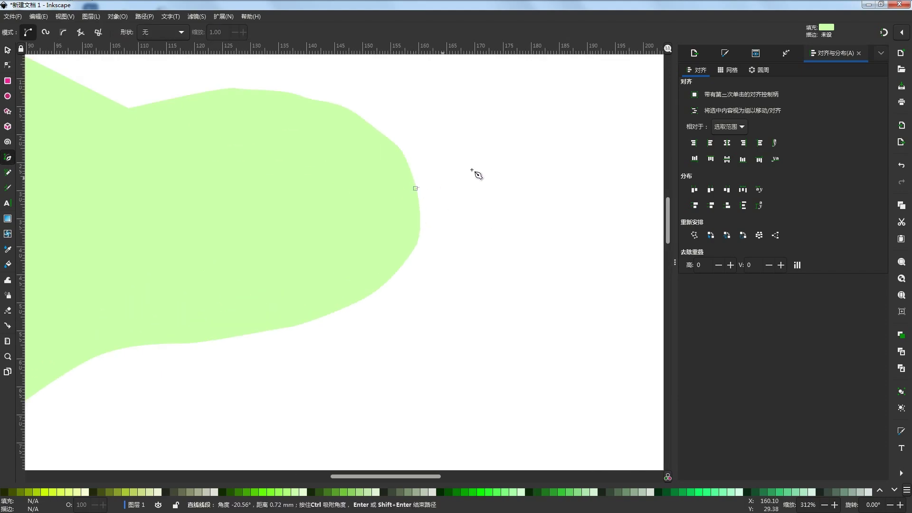
left_click(529, 158)
left_click(531, 220)
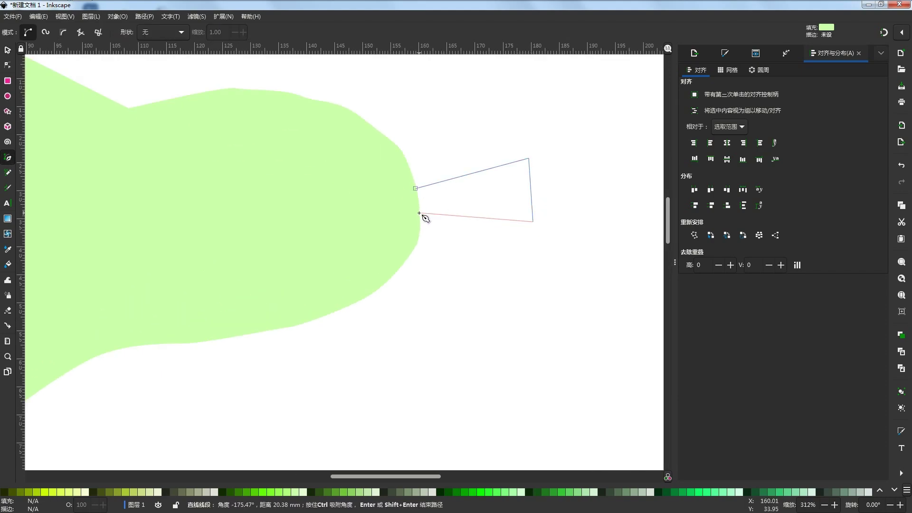
left_click(418, 213)
left_click(416, 188)
scroll(463, 243, "down", 1)
scroll(466, 246, "down", 6)
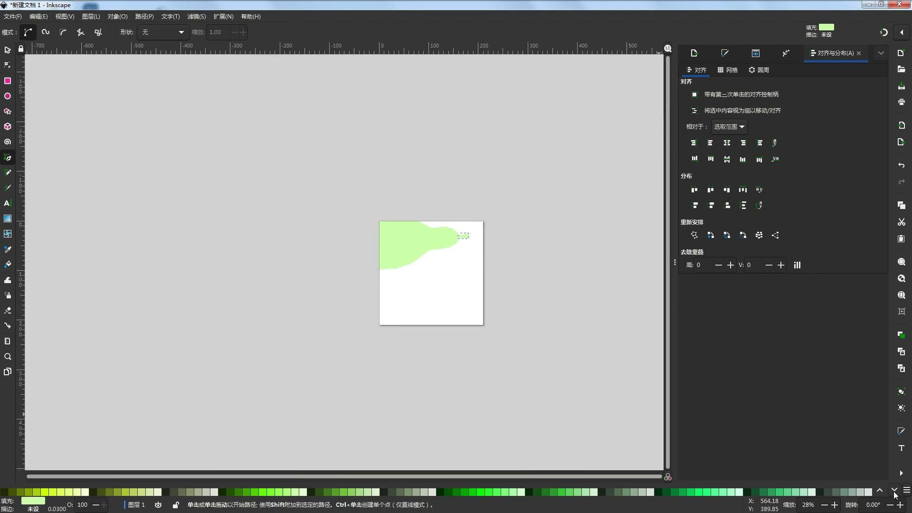
Step: Fill the stem with grey-brown and deselect it
left_click(895, 495)
double_click(881, 493)
left_click(625, 491)
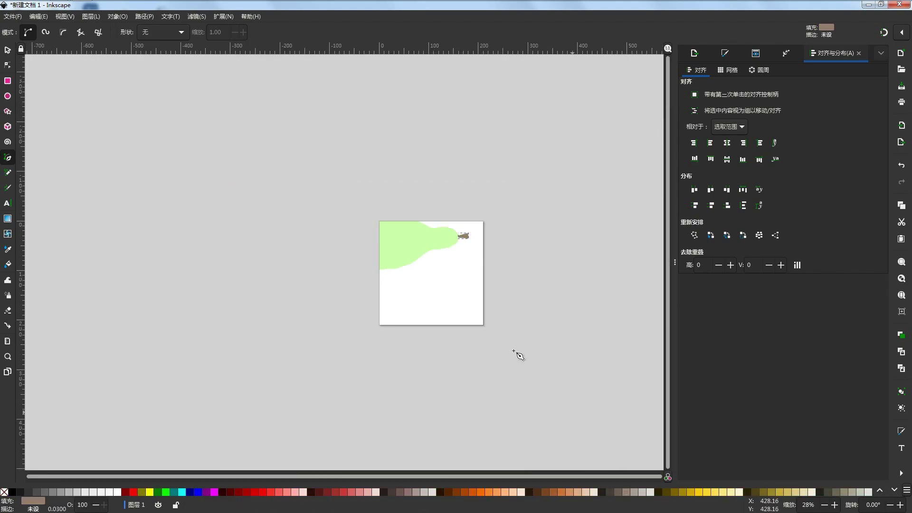
scroll(468, 231, "up", 4)
key("Escape")
key("s")
scroll(440, 276, "down", 2)
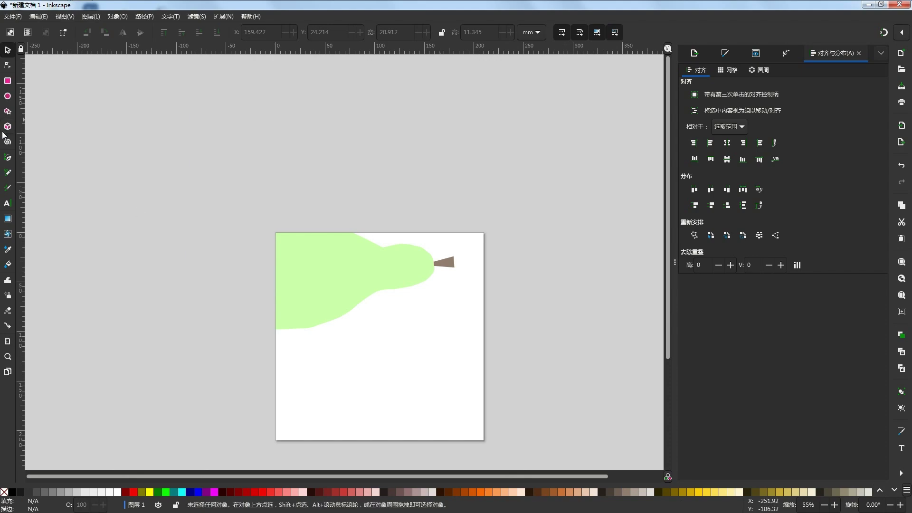
Step: Set the Pen tool's fill colour to green #008000 for a new shape
left_click(8, 158)
scroll(446, 266, "up", 3)
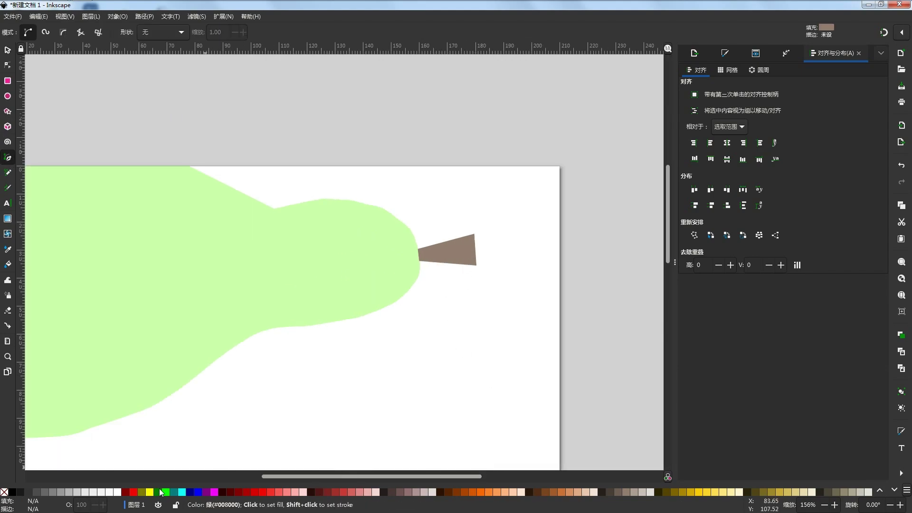
left_click(159, 493)
scroll(421, 240, "up", 2)
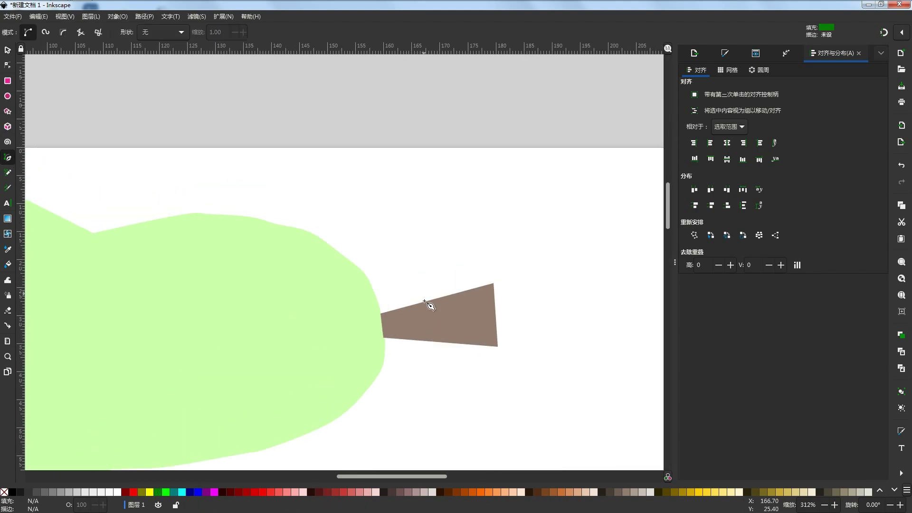
scroll(423, 297, "up", 2)
scroll(441, 287, "down", 3)
Step: Draw a closed, pointed leaf about 10 mm wide and 26 mm tall, rising from where the stem meets the pear, and deselect it
left_click(411, 299)
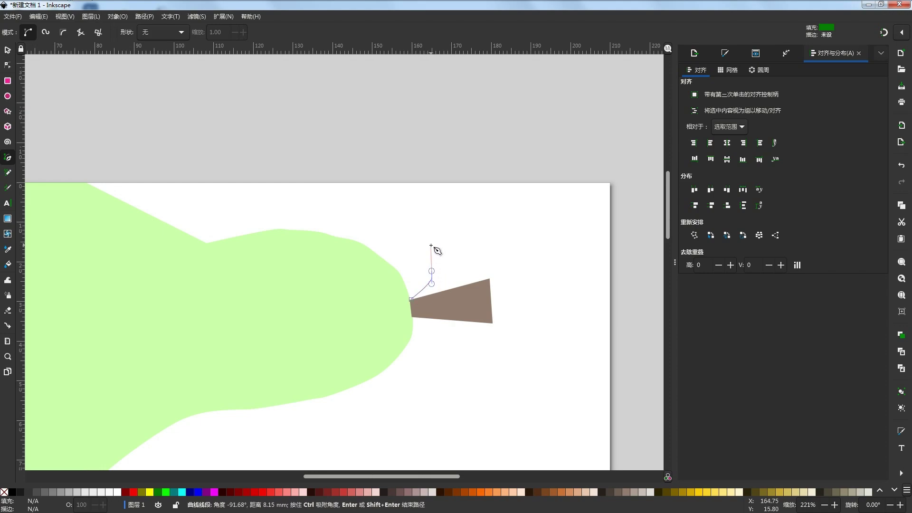
left_click_drag(423, 284, 427, 270)
left_click(422, 246)
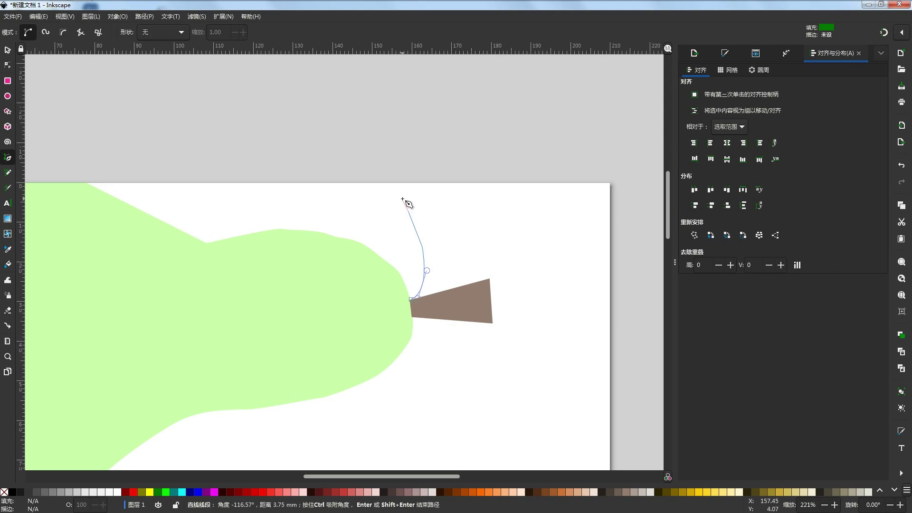
left_click(402, 199)
left_click_drag(388, 228, 399, 293)
key("ctrl+z")
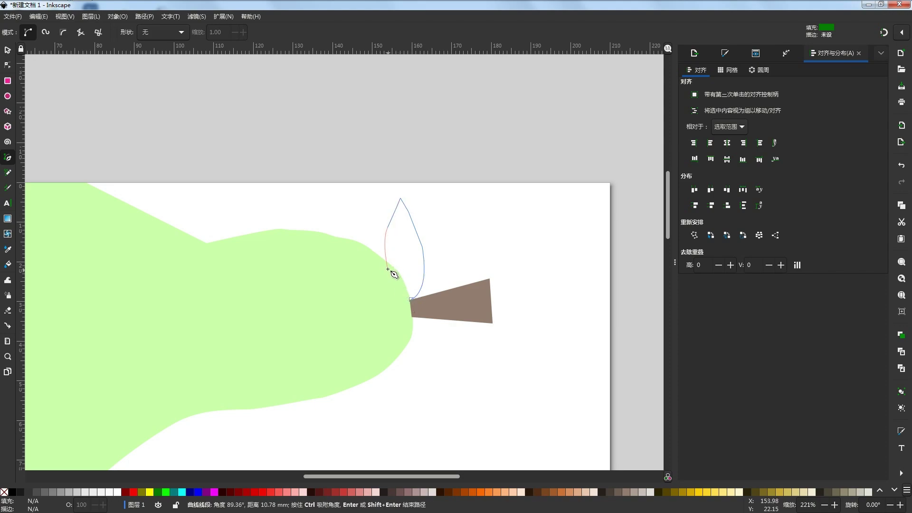
left_click(412, 299)
scroll(418, 302, "down", 4)
left_click_drag(548, 423, 576, 347)
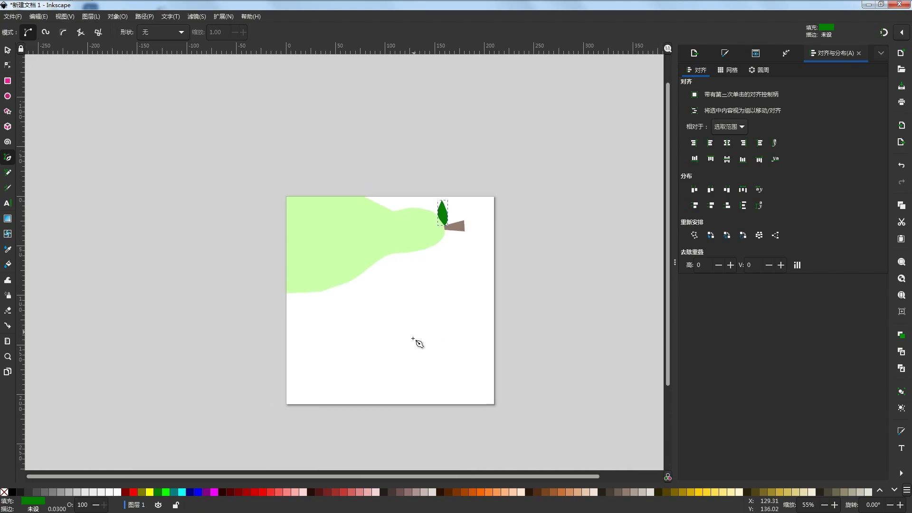
scroll(415, 364, "up", 1)
mouse_move(420, 362)
left_mouse_down()
mouse_move(404, 372)
mouse_move(414, 374)
left_mouse_up()
scroll(407, 360, "down", 1)
key("Escape")
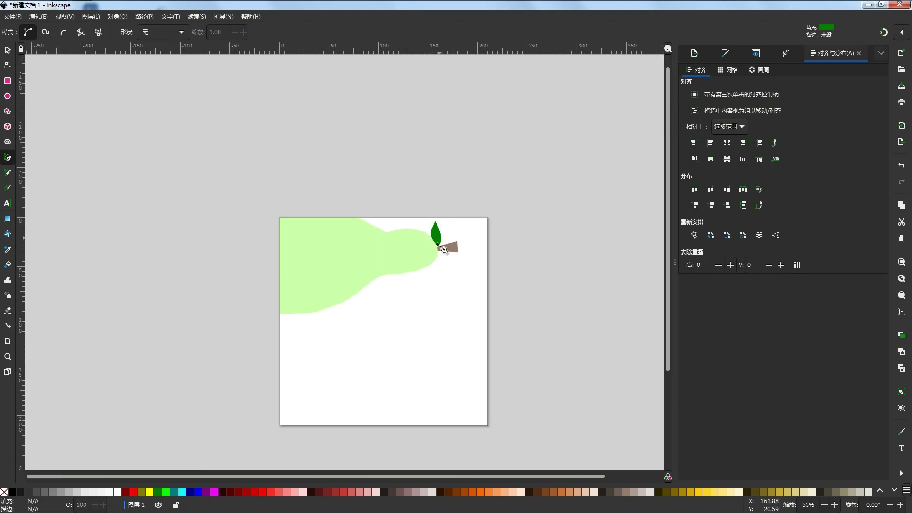
Step: Move the leaf down about 0.42 mm onto the stem joint and deselect it
left_click_drag(437, 244, 439, 285)
key("s")
scroll(452, 259, "up", 3)
scroll(438, 323, "up", 2)
left_click_drag(438, 323, 412, 279)
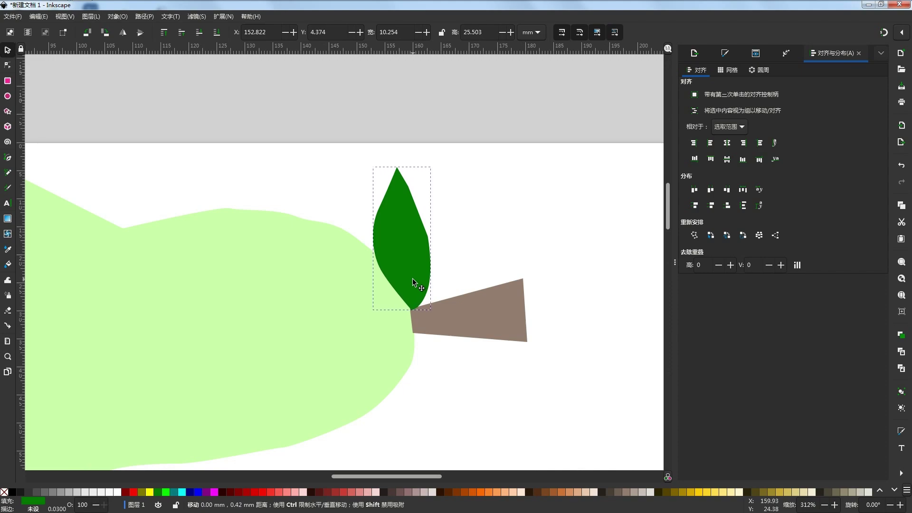
left_click(440, 272)
scroll(440, 273, "down", 5)
left_click_drag(464, 323, 466, 292)
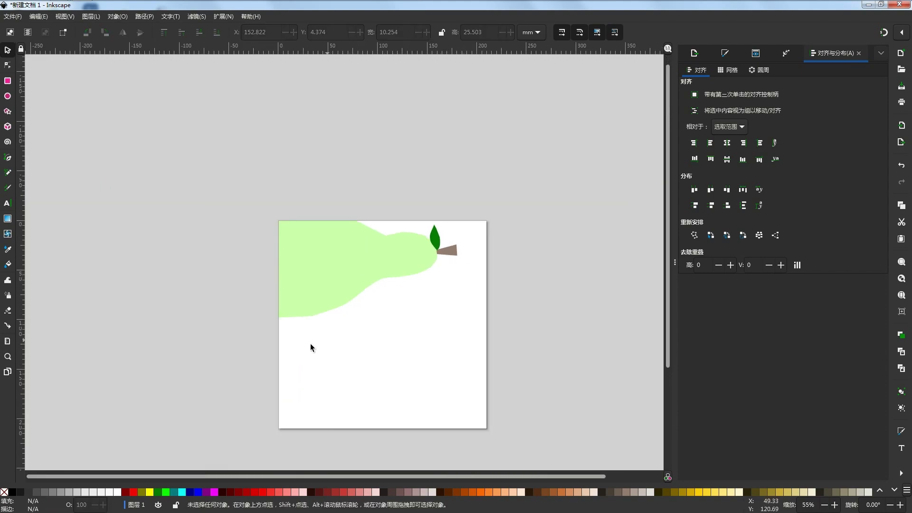
Step: Start a second Pen outline at the pear's lower corner on the left page edge, curving up over the pear and discarding misplaced segments
left_click(7, 158)
left_click_drag(391, 356, 458, 367)
scroll(458, 367, "up", 1)
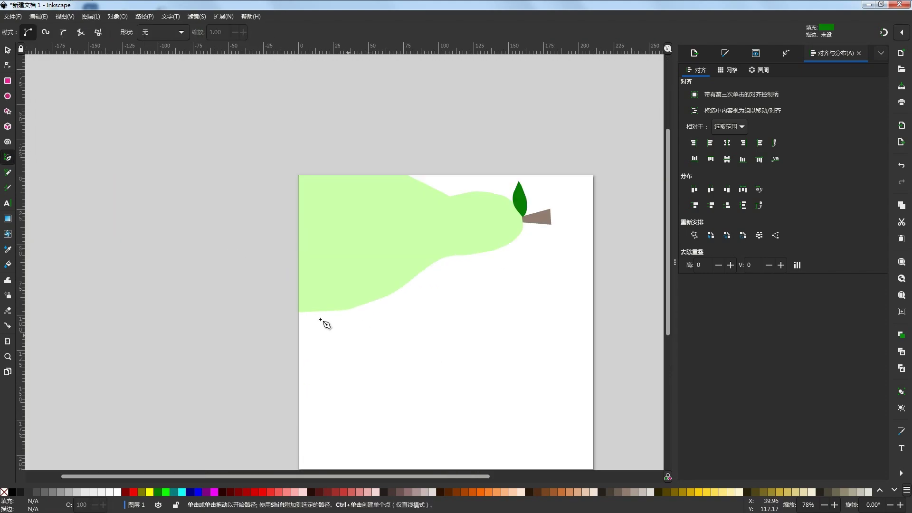
left_click_drag(311, 317, 331, 256)
left_click(298, 275)
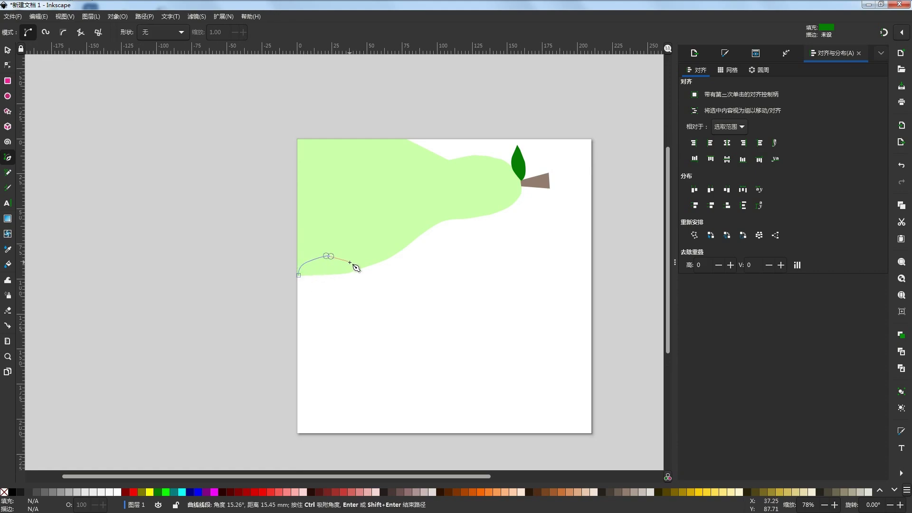
key("BackSpace")
key("BackSpace")
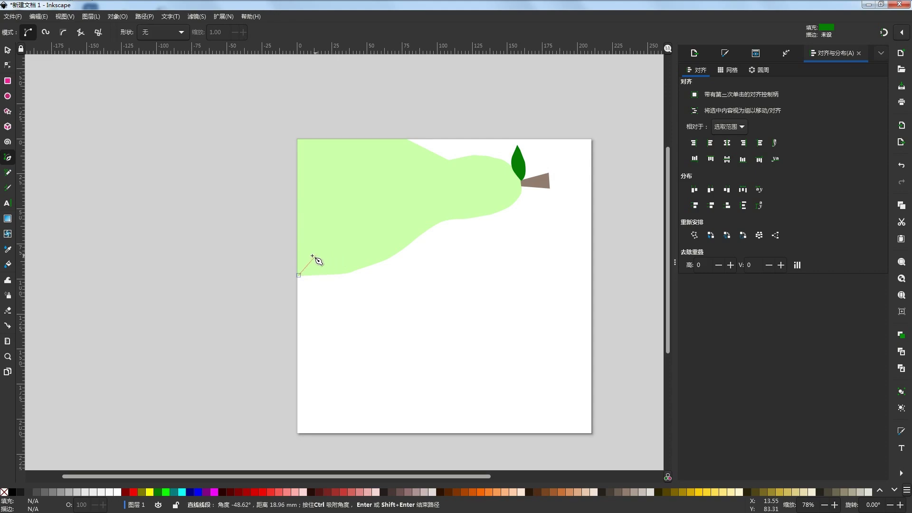
left_click_drag(307, 255, 356, 252)
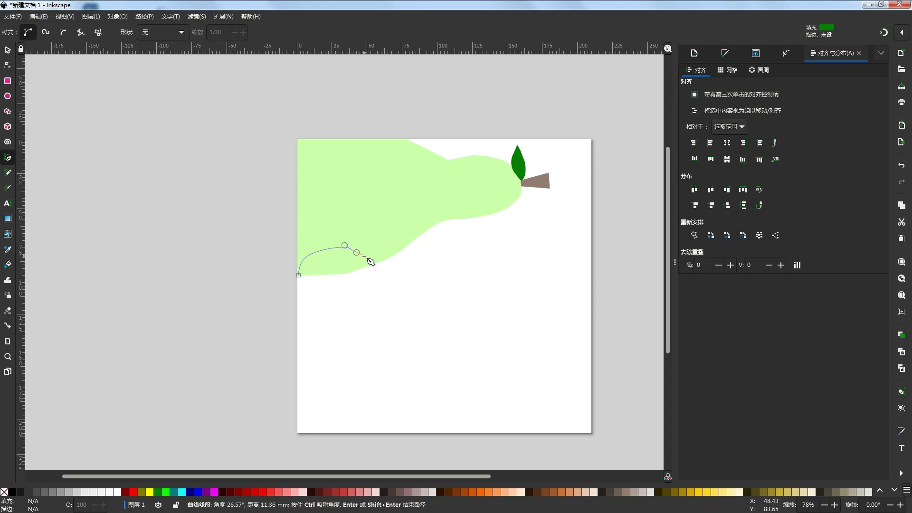
scroll(364, 263, "up", 2)
key("BackSpace")
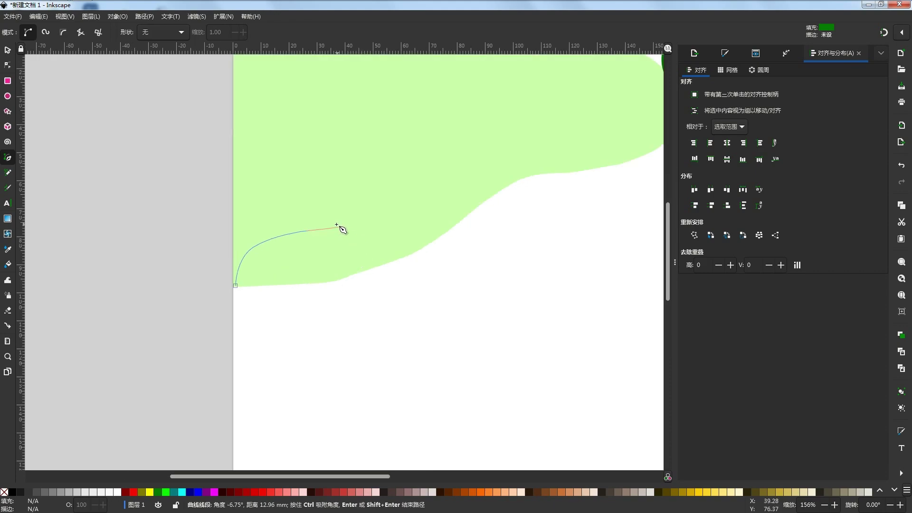
Step: Extend the outline across the pear's lower part and down past its edge in an inward curve, removing misplaced nodes
left_click_drag(335, 229, 394, 303)
key("BackSpace")
key("BackSpace")
key("BackSpace")
key("BackSpace")
scroll(390, 279, "down", 2)
key("ctrl+z")
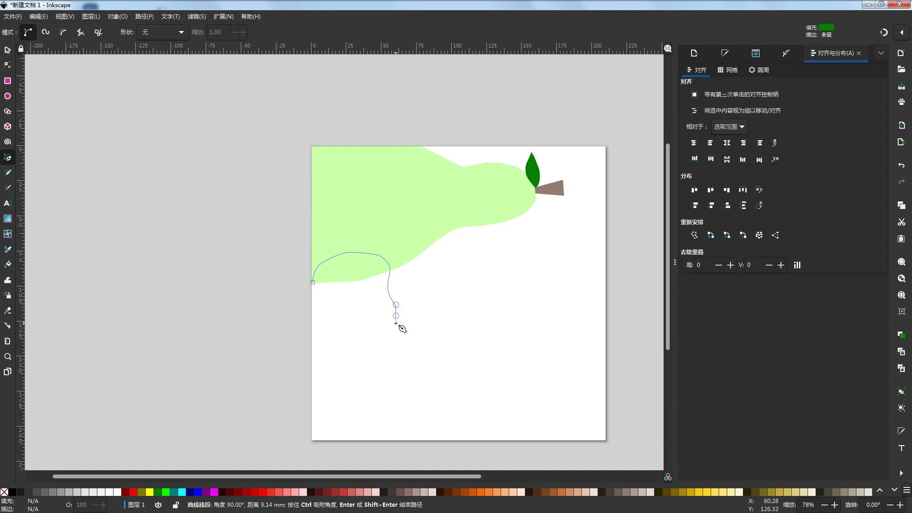
key("ctrl+z")
Step: Curve the outline around its underside back to the left page edge and close it at its starting point
left_click_drag(397, 307, 313, 327)
key("ctrl+z")
key("ctrl+z")
key("ctrl+z")
scroll(312, 290, "up", 1)
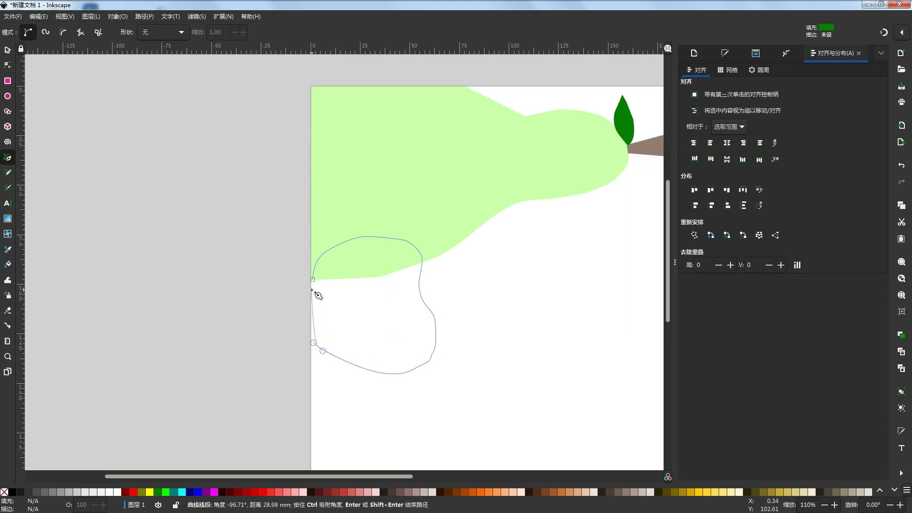
left_click(312, 277)
scroll(312, 297, "down", 5)
left_click_drag(328, 306, 364, 374)
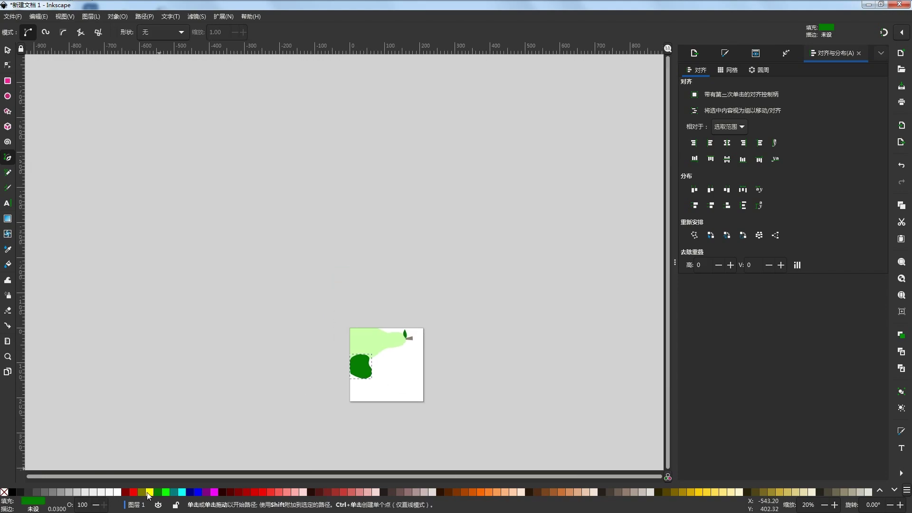
Step: Fill the second fruit shape with light pink and finish with it deselected
left_click(134, 493)
scroll(366, 408, "up", 2)
scroll(385, 390, "up", 2)
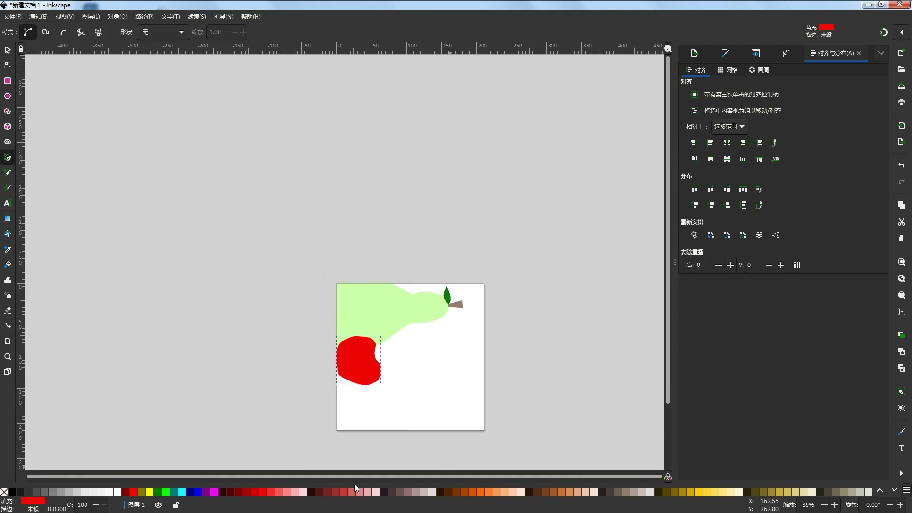
left_click(295, 492)
scroll(340, 379, "up", 2)
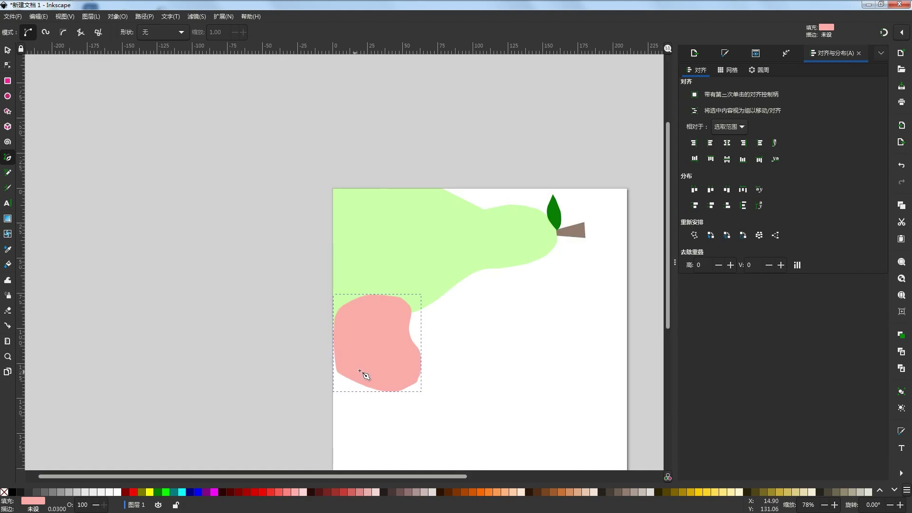
key("Escape")
Step: Move the pink fruit's lower-left corner node to about X 7.96, Y 136.82 mm and make it smooth
key("s")
left_click(376, 369)
left_click(8, 66)
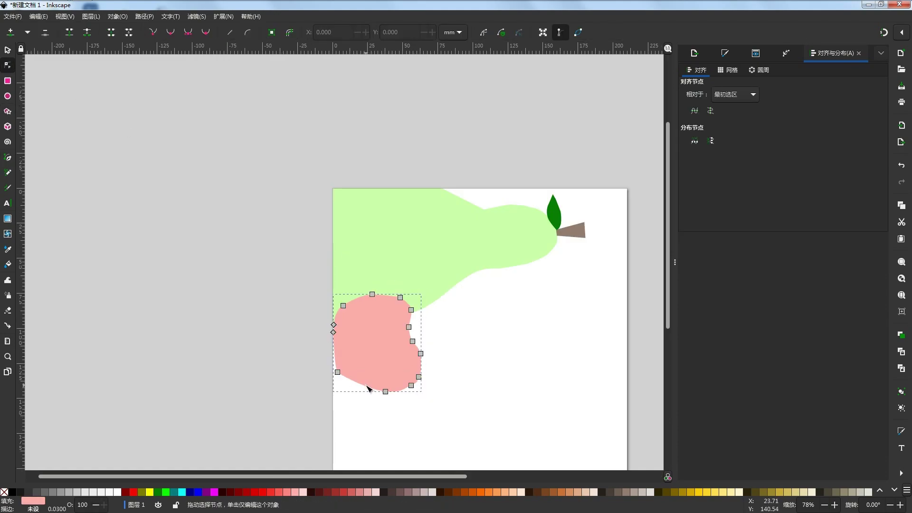
scroll(389, 408, "up", 2)
left_click_drag(285, 334, 296, 350)
left_click(297, 350, "ctrl")
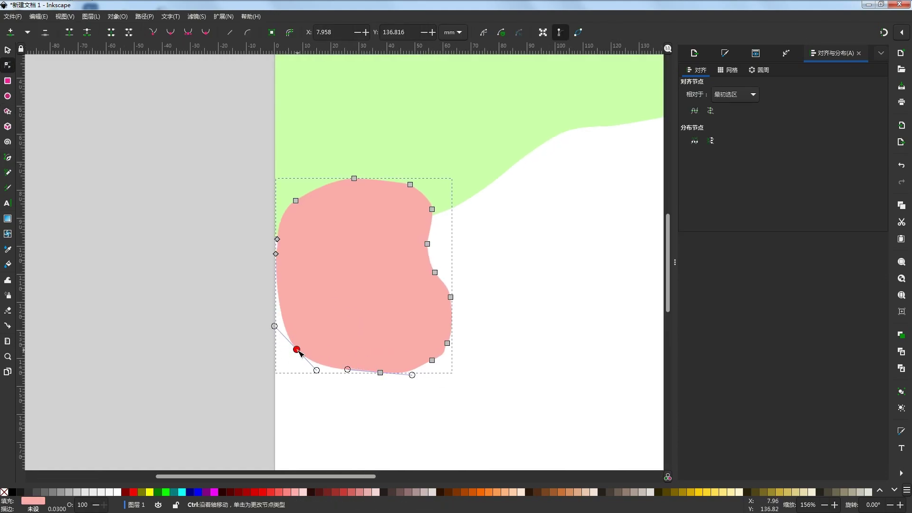
left_click(309, 365)
left_click(310, 366)
scroll(327, 363, "down", 4)
scroll(367, 378, "up", 1)
scroll(364, 361, "up", 1)
Step: Delete the extra node at the pink fruit's lower-right corner to even out the curve, and deselect the shape
left_click(365, 342)
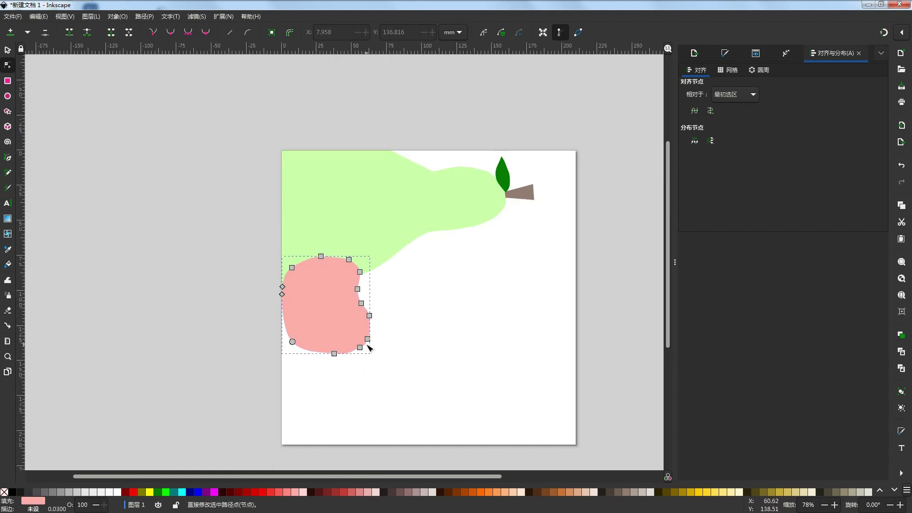
left_click(374, 370)
scroll(378, 382, "down", 2)
scroll(381, 387, "up", 6)
left_click(303, 261)
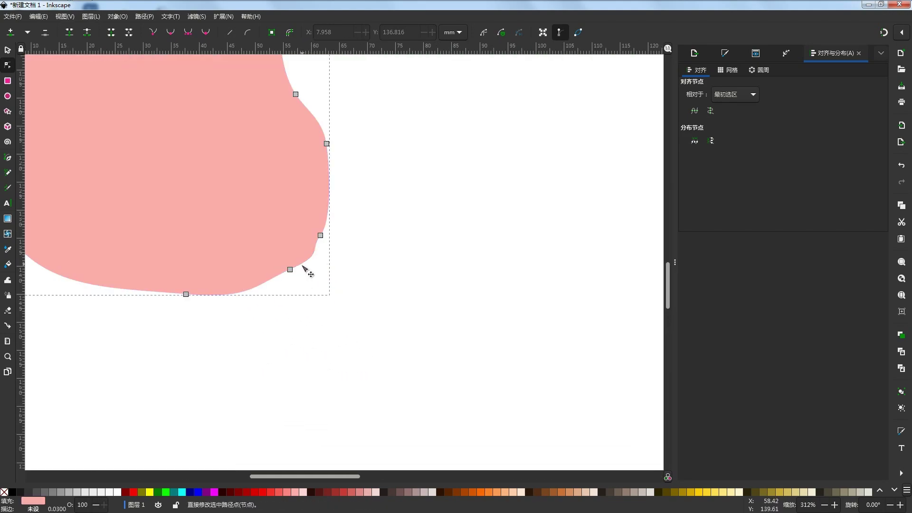
left_click(289, 269, "ctrl+alt")
left_click(351, 310)
scroll(354, 321, "down", 7)
scroll(384, 365, "up", 2)
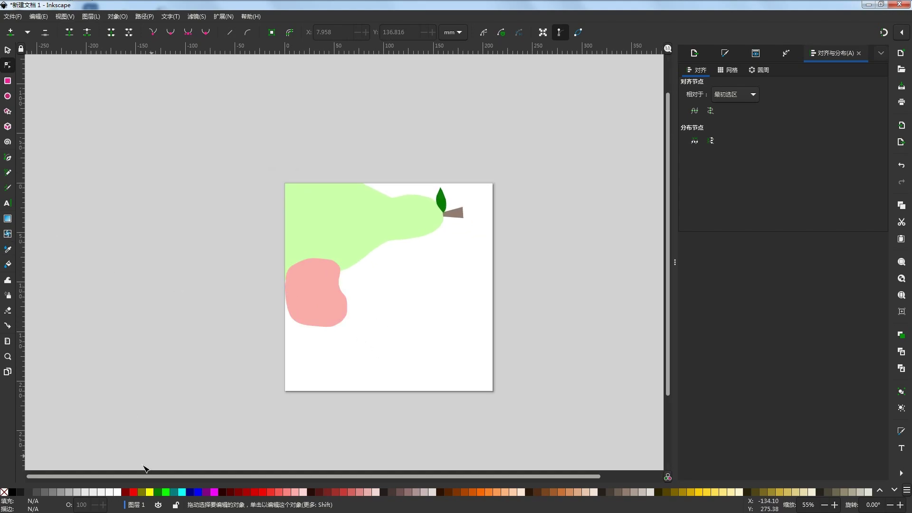
Step: Outline a narrow upper leaf in green with the Pen tool, from the pink fruit's notch to a pointed tip and back down
left_click(7, 157)
scroll(338, 294, "up", 3)
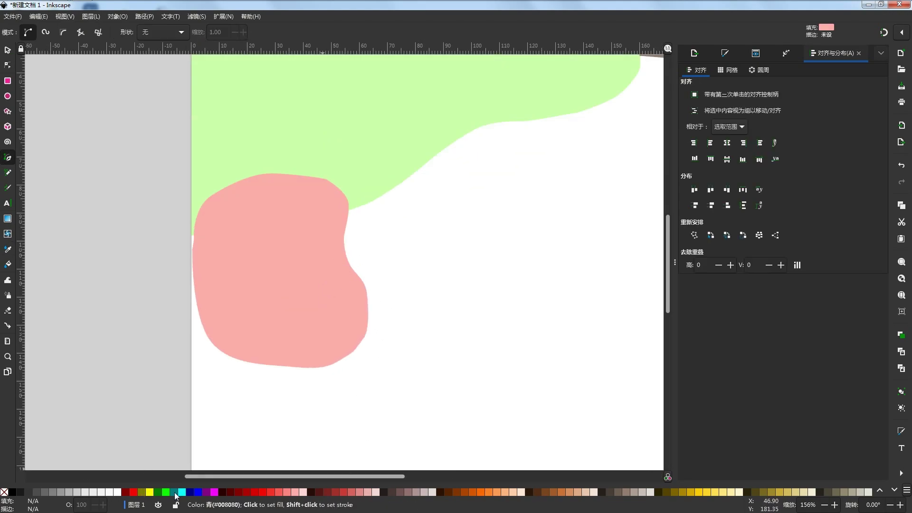
left_click(344, 245)
scroll(345, 230, "up", 2)
left_click_drag(342, 247, 344, 237)
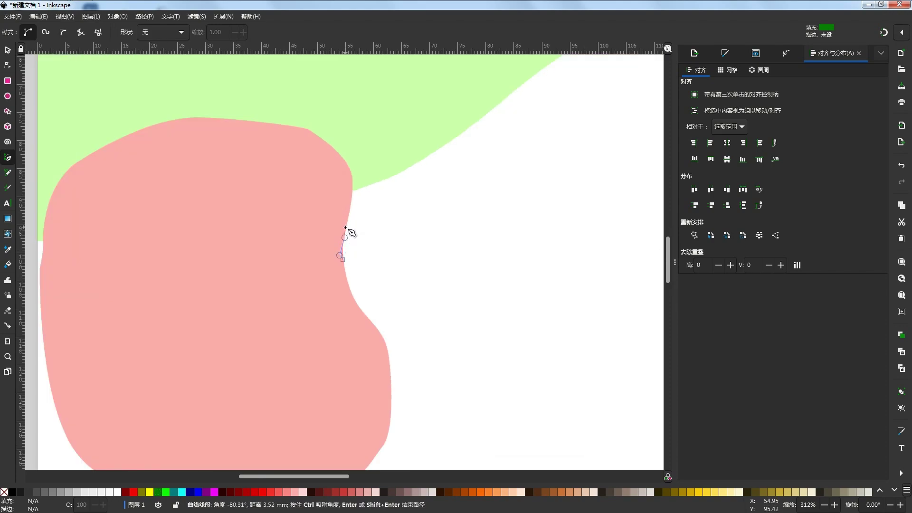
key("ctrl+z")
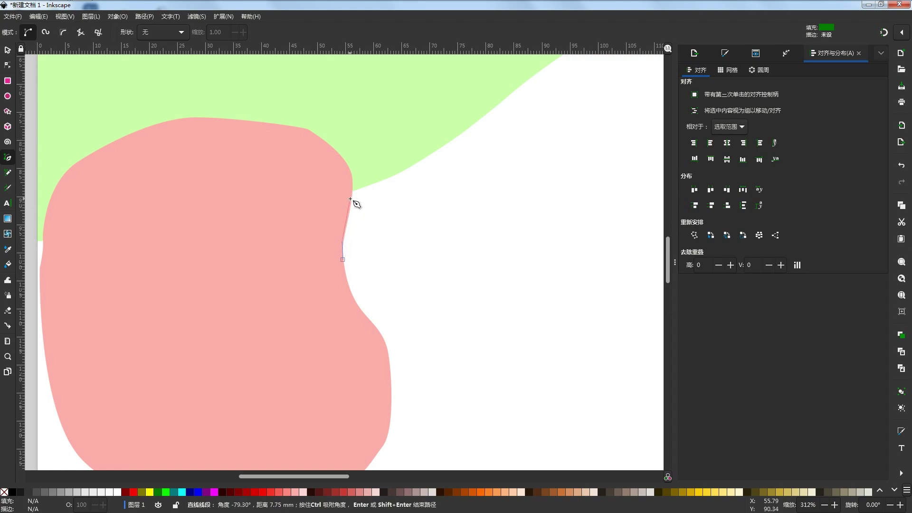
left_click(356, 167)
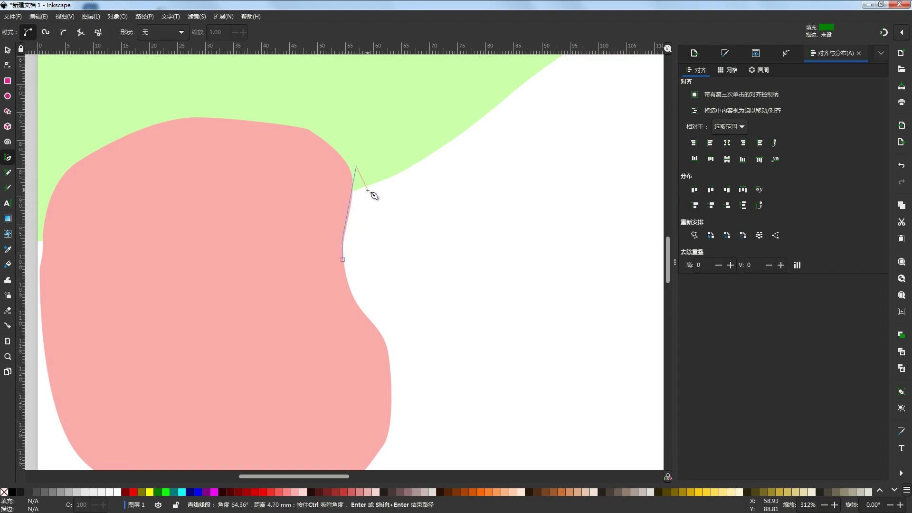
left_click_drag(368, 191, 368, 198)
left_click_drag(368, 233, 365, 240)
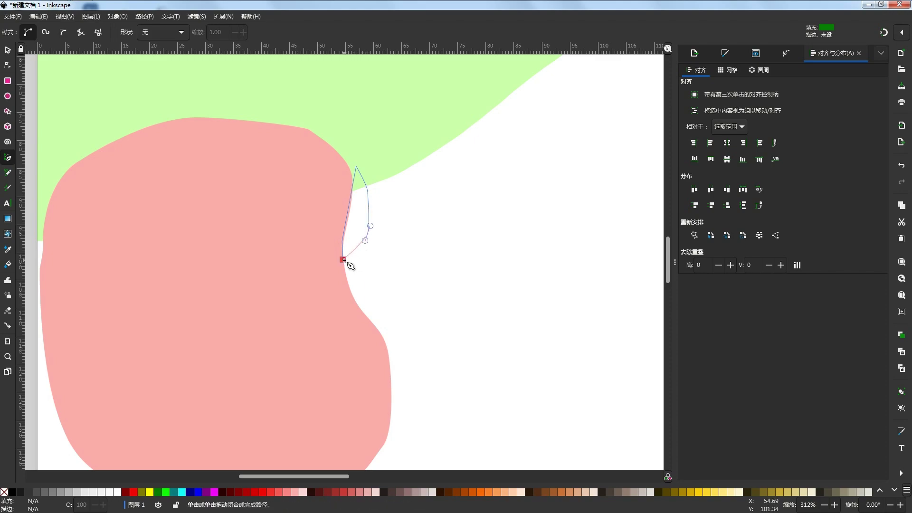
left_click(352, 269)
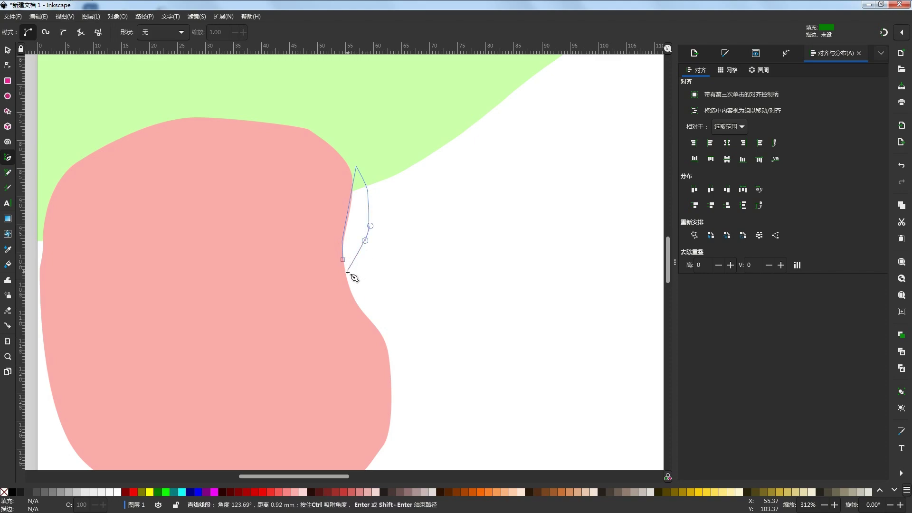
Step: Continue the outline into a second leaf pointing down and outward from the notch, and close it at its starting point
left_click(347, 277)
left_click_drag(392, 293, 373, 328)
left_click(421, 345)
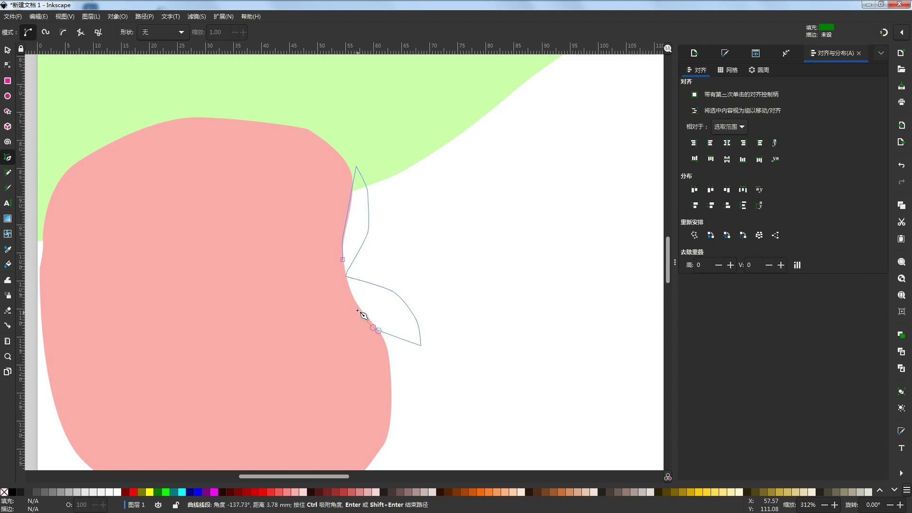
left_click(343, 259)
scroll(350, 335, "down", 5)
left_click_drag(401, 343, 389, 370)
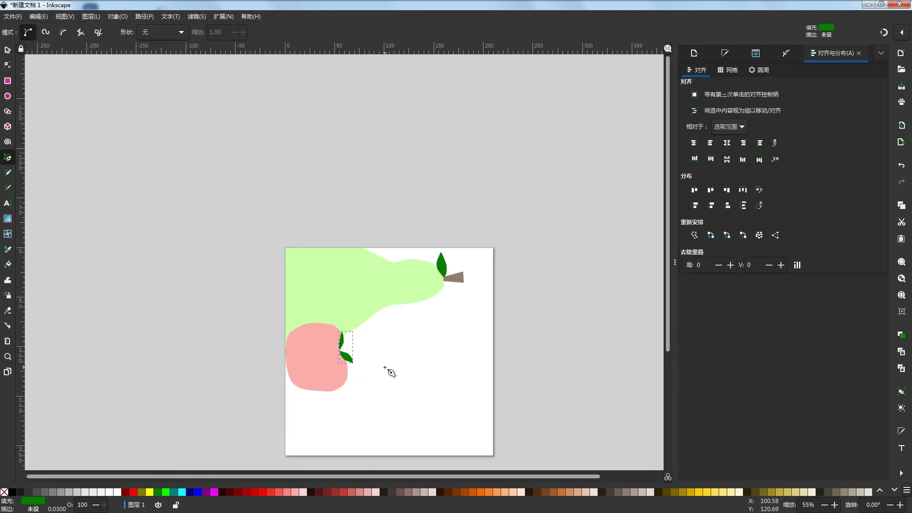
Step: Enlarge the leaf pair to about 18.3 mm wide and 49.2 mm high at the pink fruit's notch, and deselect it
key("Escape")
key("s")
left_click(344, 340)
left_click_drag(355, 330, 334, 321)
left_click(443, 33)
key("ctrl+z")
mouse_move(350, 356)
left_mouse_down()
mouse_move(364, 382)
mouse_move(355, 364)
left_mouse_up()
left_click(375, 359)
left_click(352, 359)
left_click(379, 356)
scroll(342, 361, "up", 3)
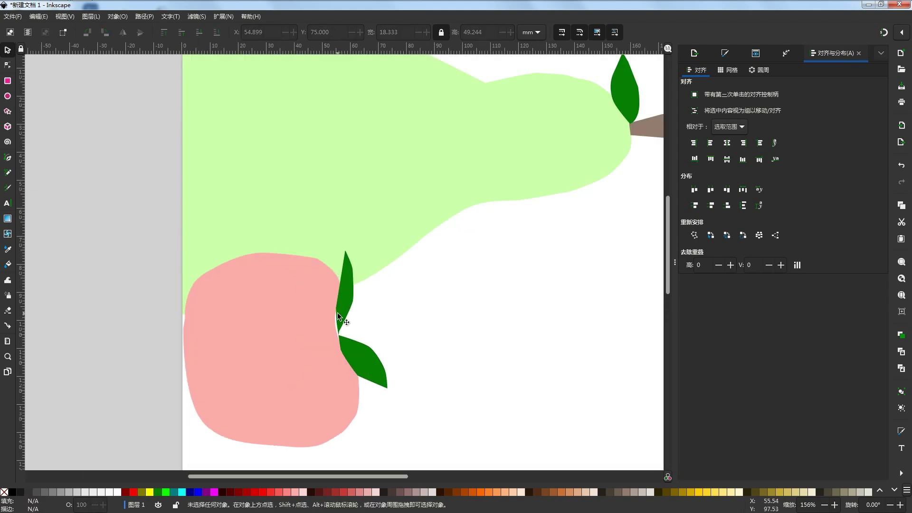
Step: Reshape the upper leaf's outer edge, moving its node to about X 61.46, Y 93.54 mm and making it smooth
left_click(339, 314)
left_click(7, 65)
scroll(369, 362, "up", 2)
left_click_drag(306, 257, 303, 292)
left_click_drag(337, 242, 342, 243)
left_click(342, 243, "ctrl")
left_click(394, 258)
left_click(394, 259)
scroll(378, 261, "down", 3)
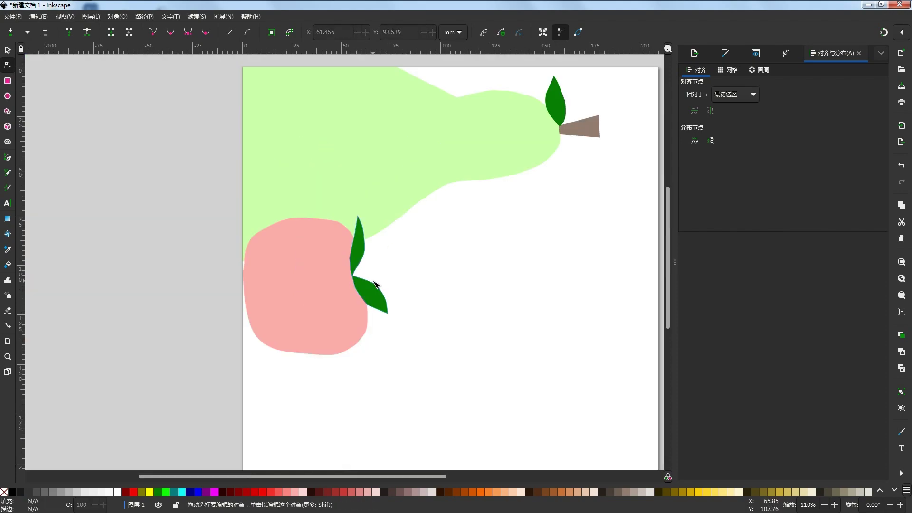
Step: Move the node on the lower leaf's upper edge to about X 66.22, Y 110.96 mm and deselect the leaves
left_click_drag(412, 282, 393, 329)
scroll(396, 333, "down", 2)
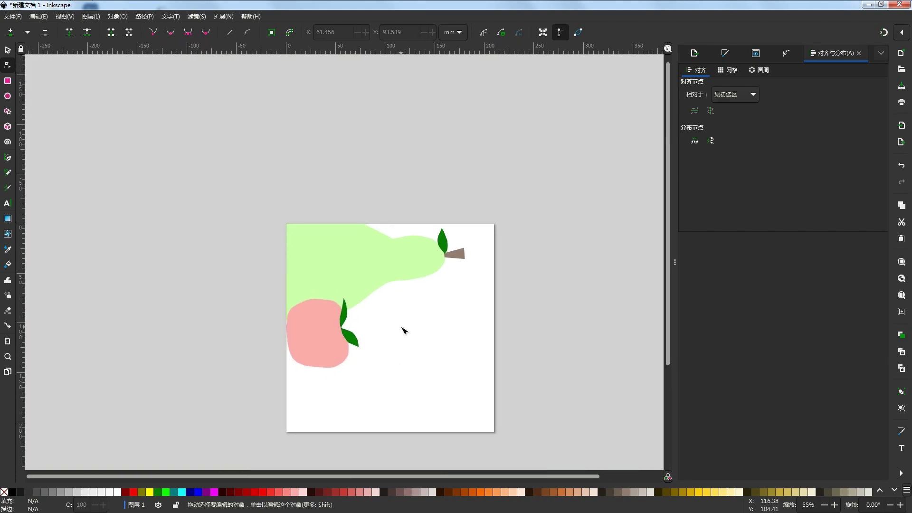
scroll(350, 344, "up", 2)
left_click(352, 339)
left_click_drag(356, 322, 353, 325)
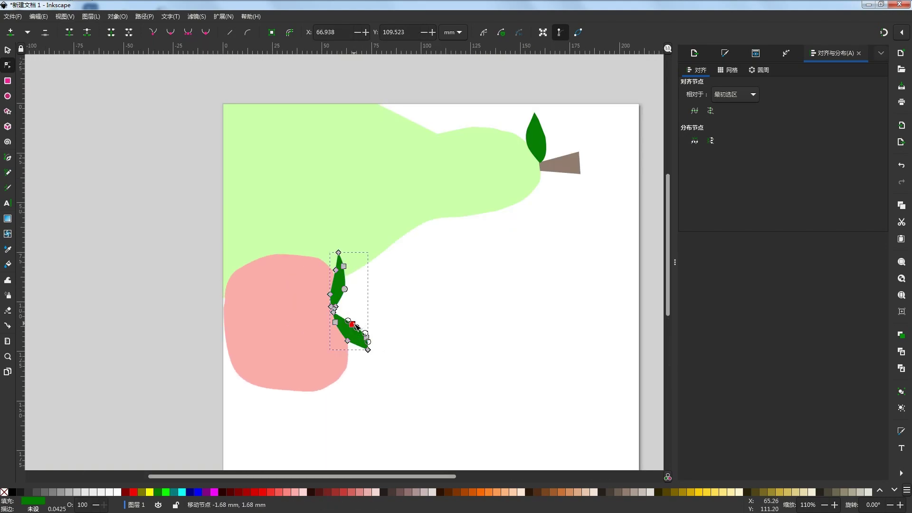
left_click(401, 325)
left_click(402, 326)
scroll(359, 363, "down", 3)
left_click_drag(396, 362, 381, 387)
Step: Move the upper leaf's inner-edge node to about X 52.70, Y 94.48 mm and smooth the node above it
left_click(318, 317)
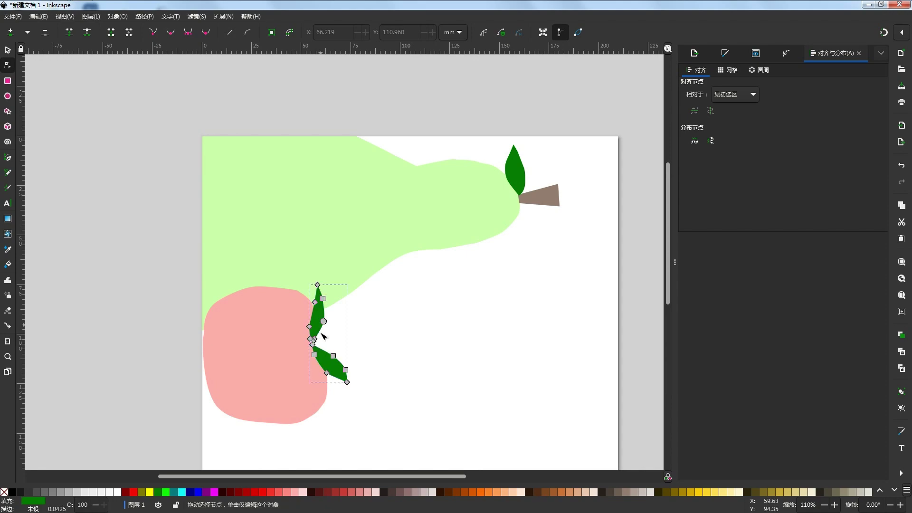
scroll(306, 346, "up", 3)
mouse_move(313, 291)
left_mouse_down()
mouse_move(300, 291)
mouse_move(307, 282)
left_mouse_up()
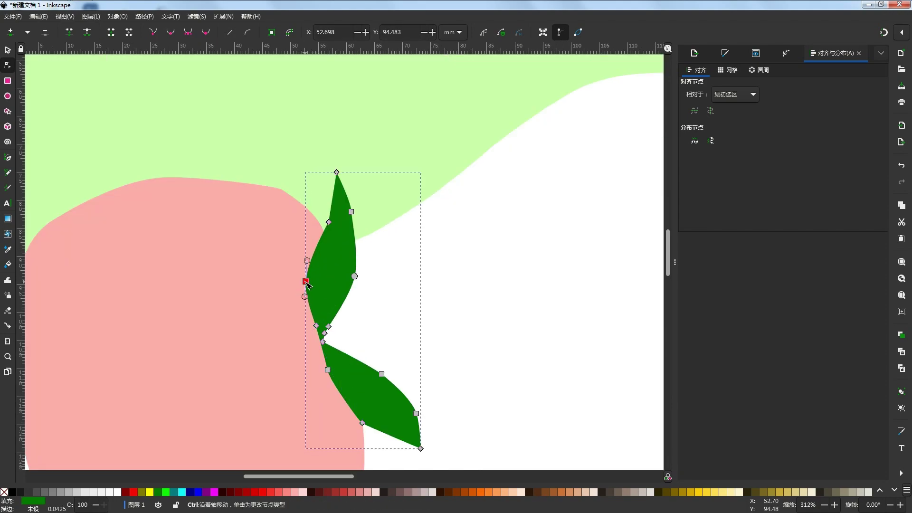
left_click(329, 223, "ctrl")
scroll(331, 303, "down", 3)
left_click(386, 317)
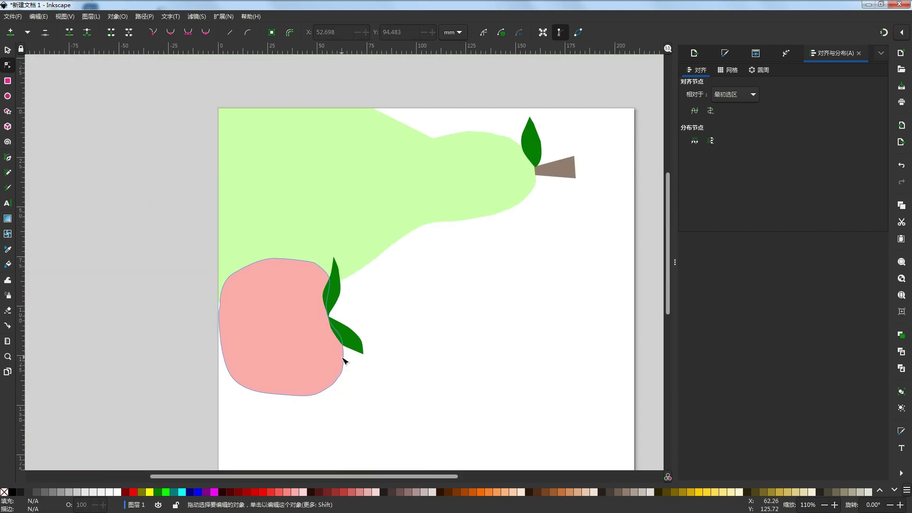
Step: Make the node on the lower leaf's inner edge smooth and deselect the leaves
scroll(343, 356, "up", 3)
left_click(316, 285)
left_click(312, 278, "ctrl")
left_click(451, 309)
Step: Try to delete the inner-edge node where the two leaves join, and undo the deletion
scroll(287, 242, "up", 2)
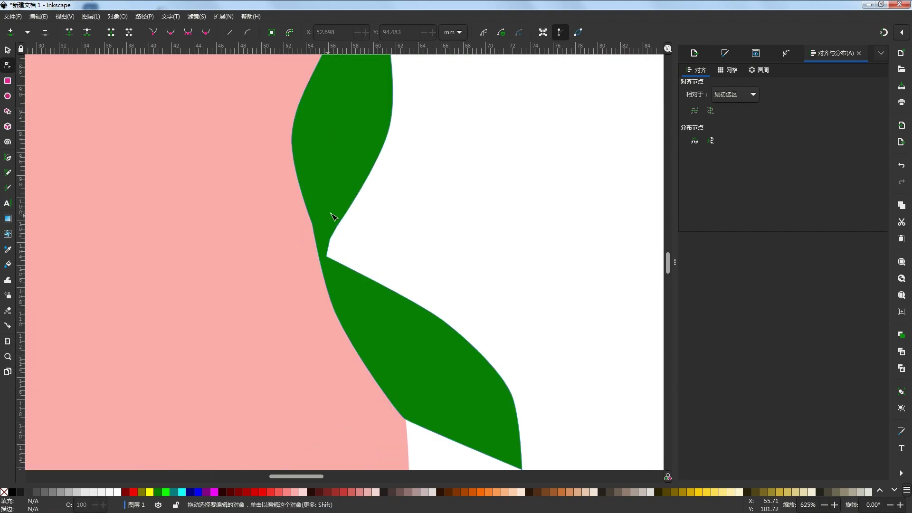
left_click(329, 214)
left_click(314, 224)
key("Delete")
key("ctrl+z")
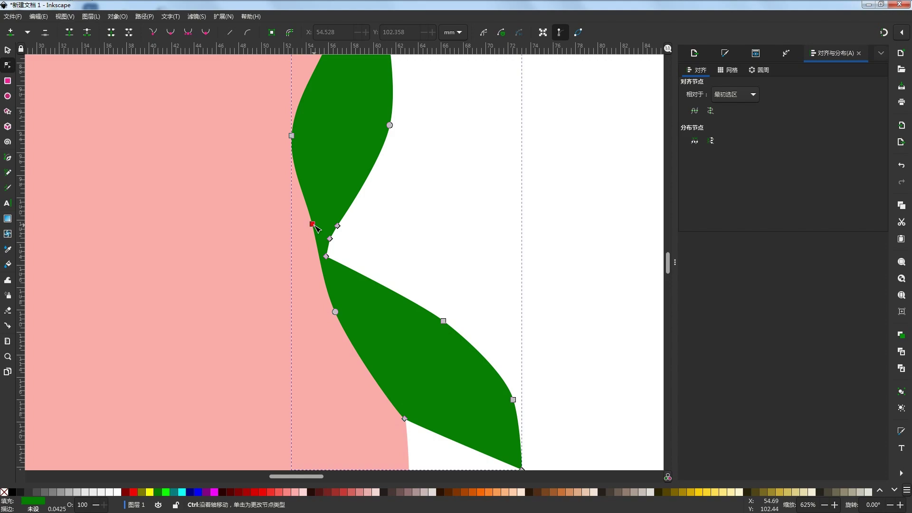
scroll(329, 272, "down", 6)
left_click(407, 287)
scroll(366, 291, "down", 2)
left_click_drag(386, 288, 372, 355)
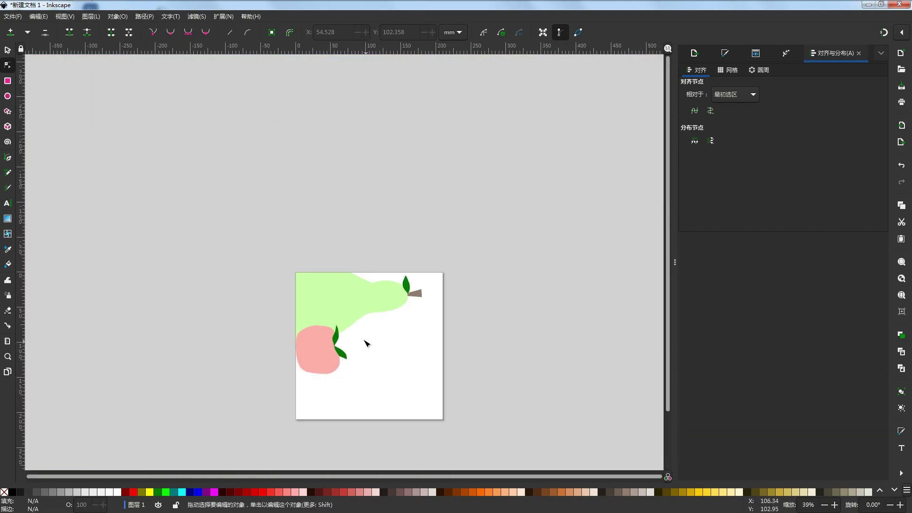
Step: Move the upper leaf's inner-edge node to about X 54.14, Y 94.00 mm and deselect the leaves
scroll(330, 358, "up", 3)
left_click(348, 302)
left_click_drag(337, 304, 341, 301)
left_click(417, 335)
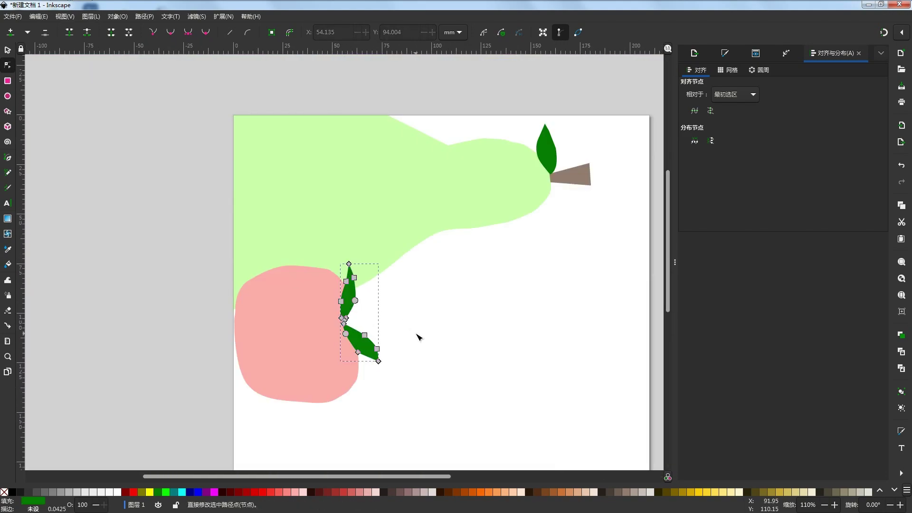
left_click(416, 335)
scroll(408, 343, "down", 3)
left_click_drag(379, 375, 399, 386)
scroll(407, 383, "up", 1)
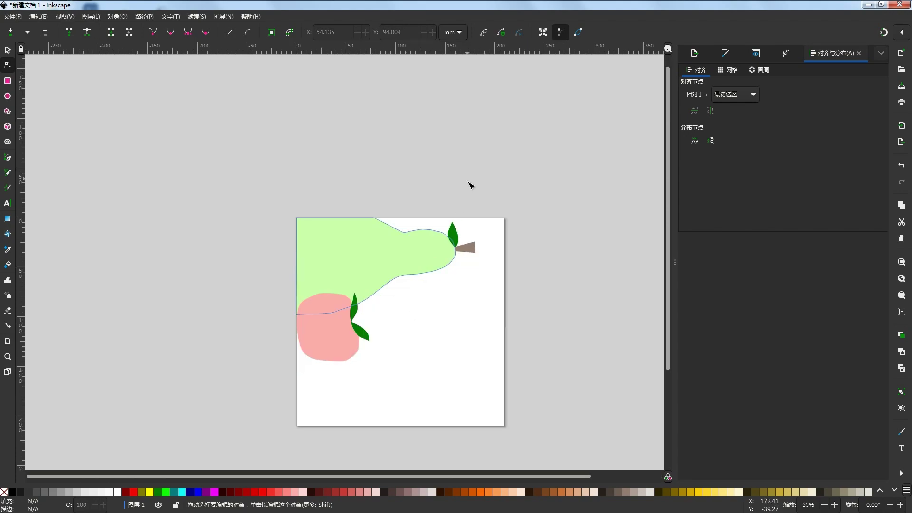
Step: Draw a straight-sided stem about 17.2 × 13.9 mm between the two leaves with the Pen tool, widening outward, and fill it brown
left_click(8, 157)
scroll(366, 340, "up", 6)
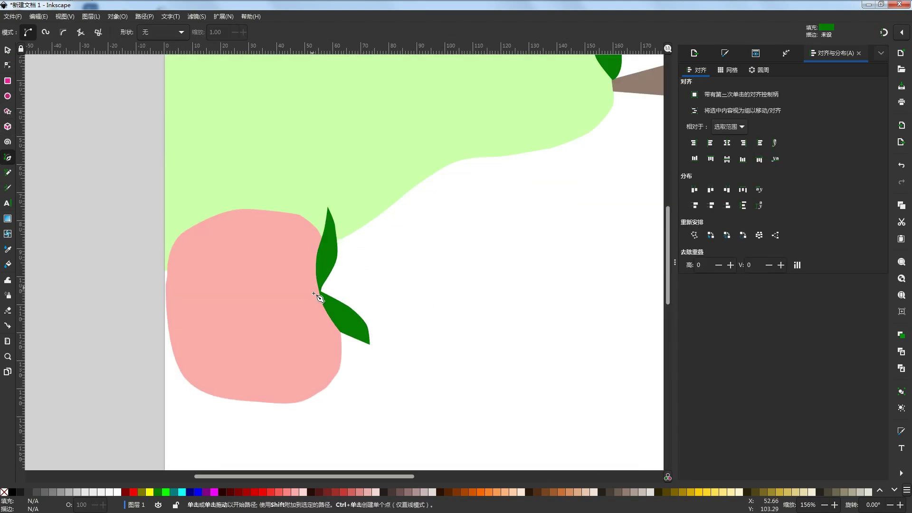
left_click(331, 270)
left_click(445, 175)
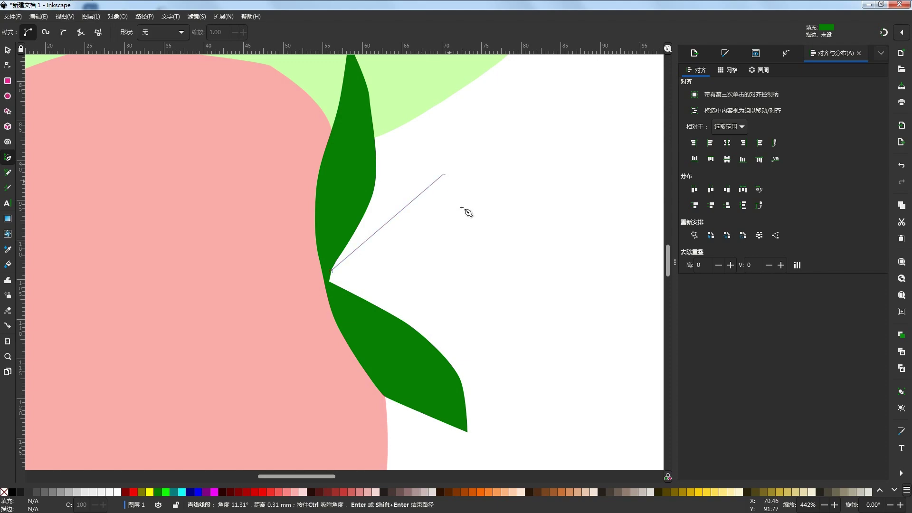
left_click(466, 237)
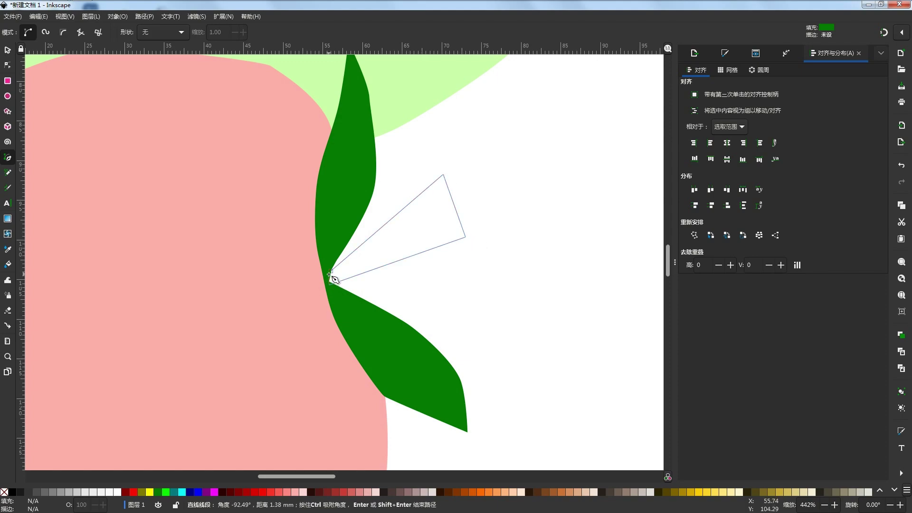
left_click(331, 271)
key("5")
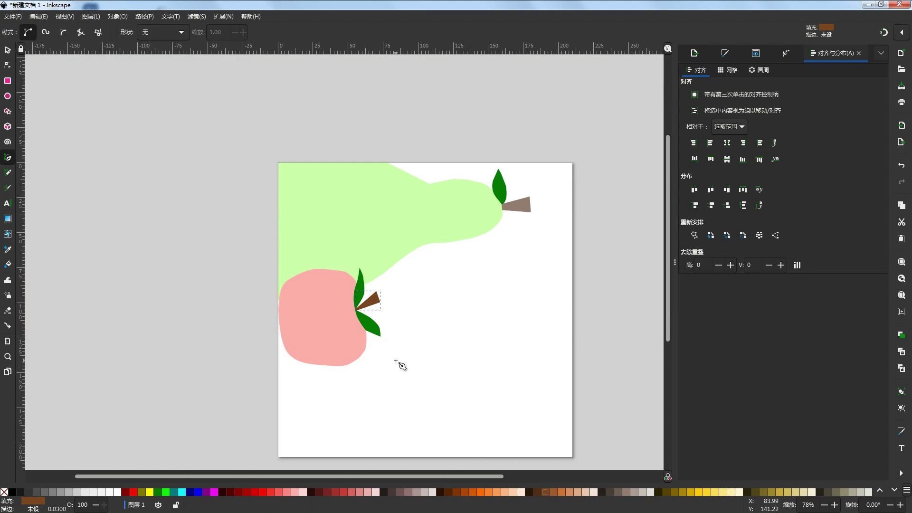
key("Escape")
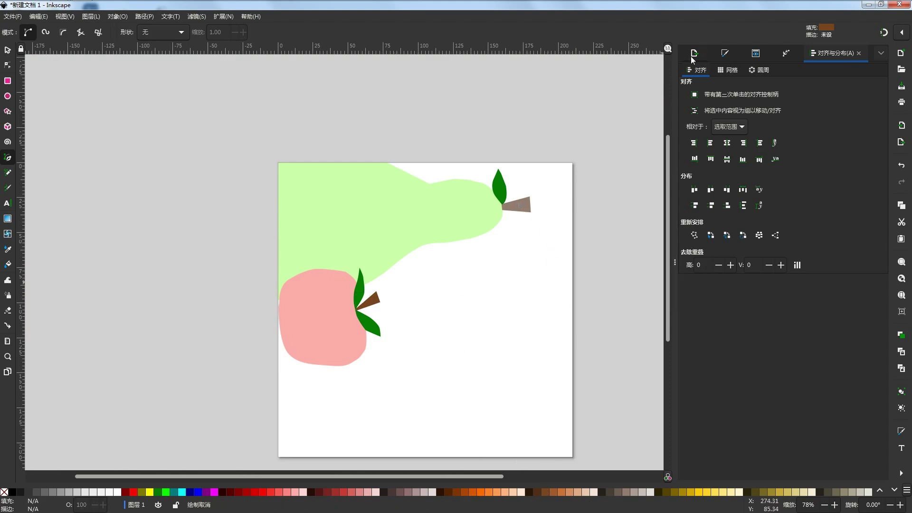
Step: Recolour the pink fruit's stem to 917c6f by sampling the pear stem's fill colour
left_click(694, 54)
key("ctrl+shift+f")
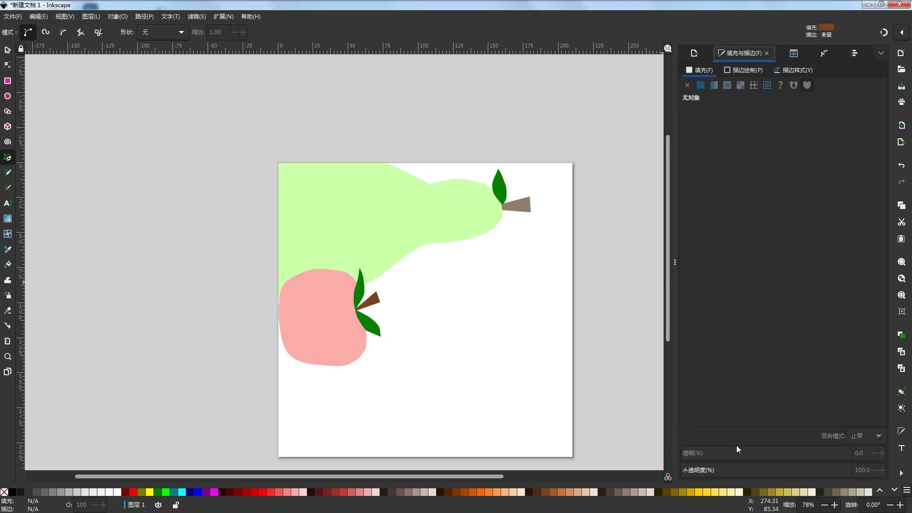
key("s")
left_click(374, 301)
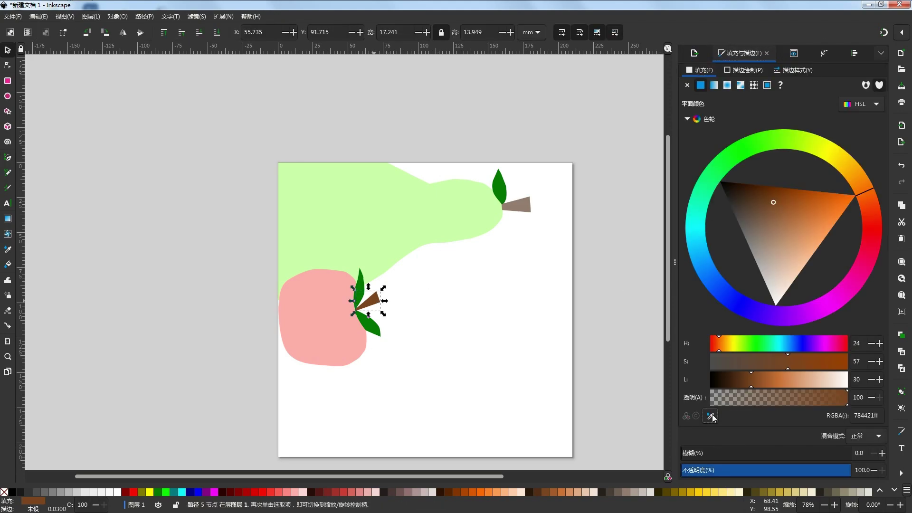
left_click(711, 416)
left_click(525, 207)
scroll(430, 325, "down", 2)
left_click(452, 332)
scroll(467, 302, "up", 3)
left_click_drag(467, 301, 533, 286)
left_click(362, 319)
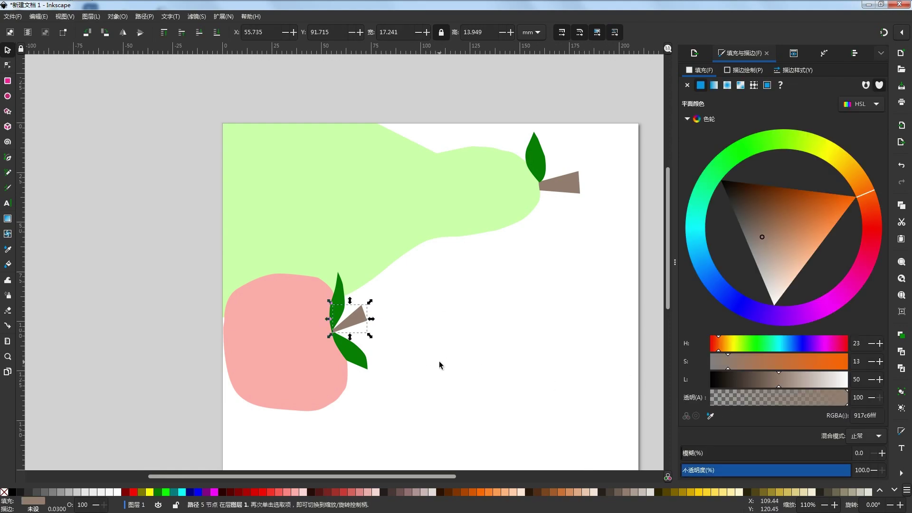
Step: Draw a closed pointed pod shape about 86.5 × 53.8 mm with the Pen tool, from the page's left edge across the pink fruit's lower part
left_click_drag(449, 360, 430, 335)
left_click(427, 349)
scroll(404, 321, "down", 2)
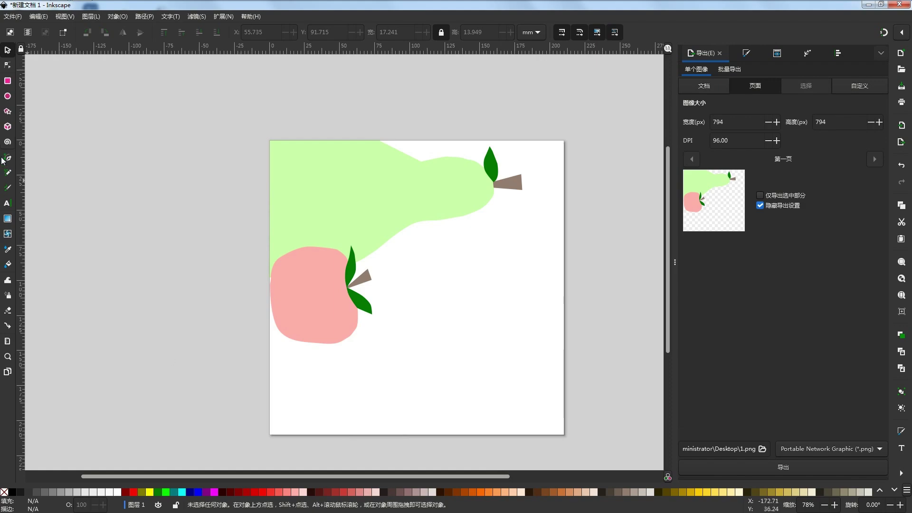
left_click(7, 159)
scroll(296, 354, "up", 1)
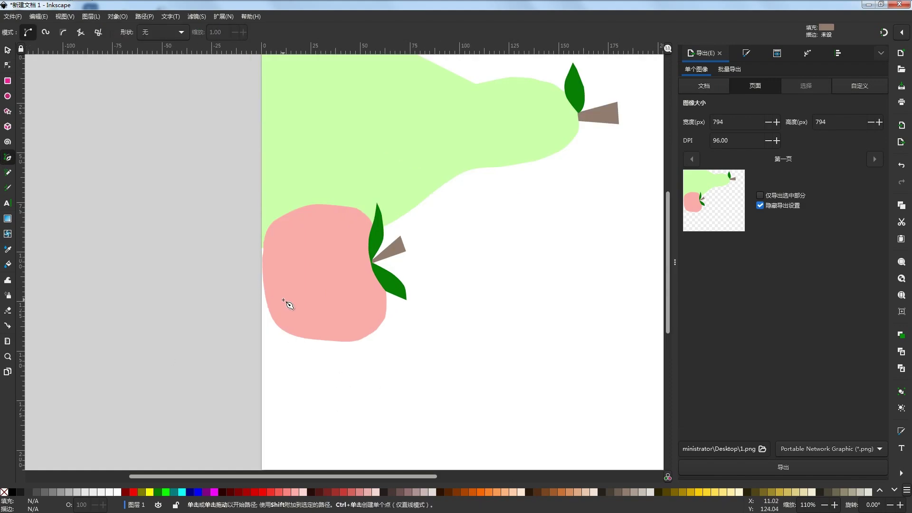
scroll(284, 301, "up", 1)
left_click(252, 281)
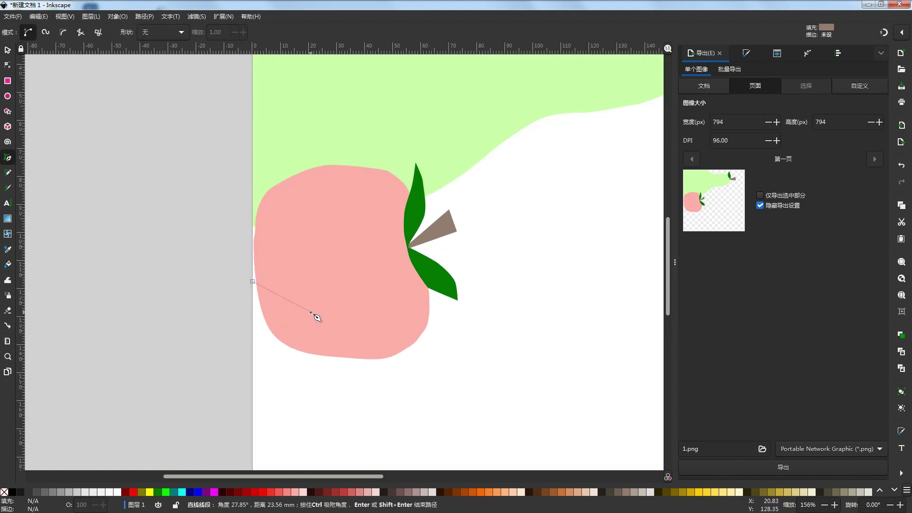
left_click_drag(372, 364, 383, 370)
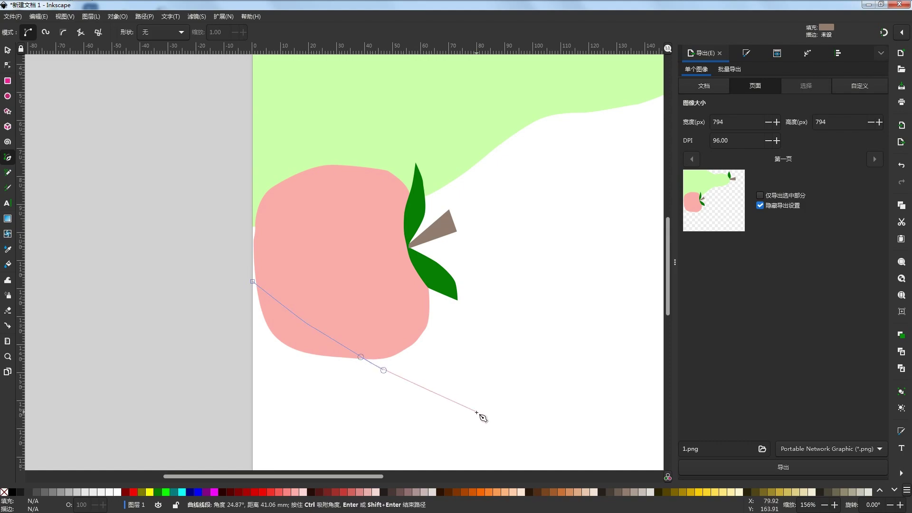
left_click(495, 432)
left_click_drag(481, 438, 465, 344)
scroll(463, 347, "down", 2)
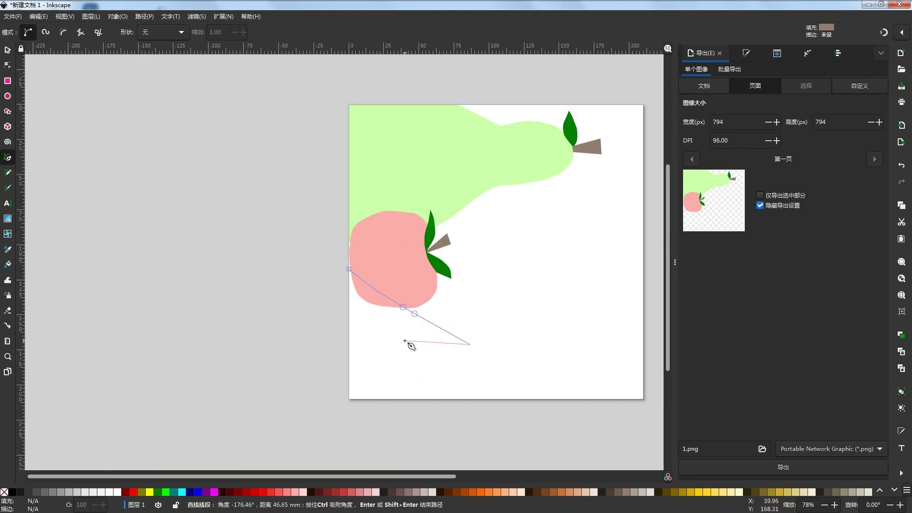
left_click_drag(397, 338, 349, 304)
scroll(353, 301, "up", 3)
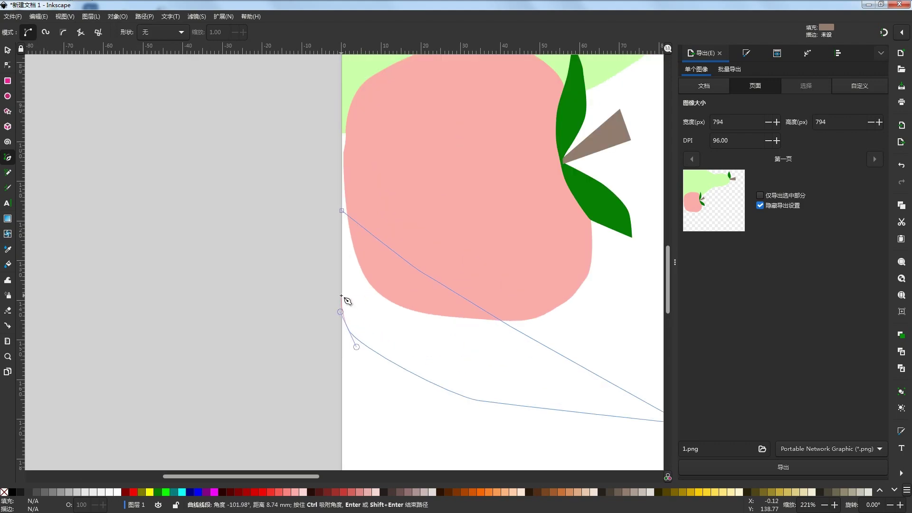
left_click(341, 210)
Step: Fill the new pod shape with dark green and select it for transforming
scroll(351, 303, "down", 3)
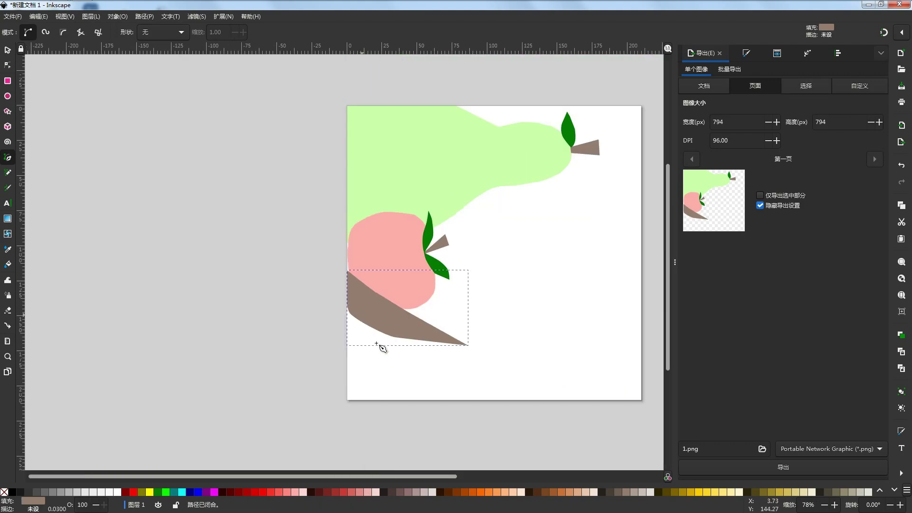
left_click(157, 494)
scroll(264, 458, "down", 1)
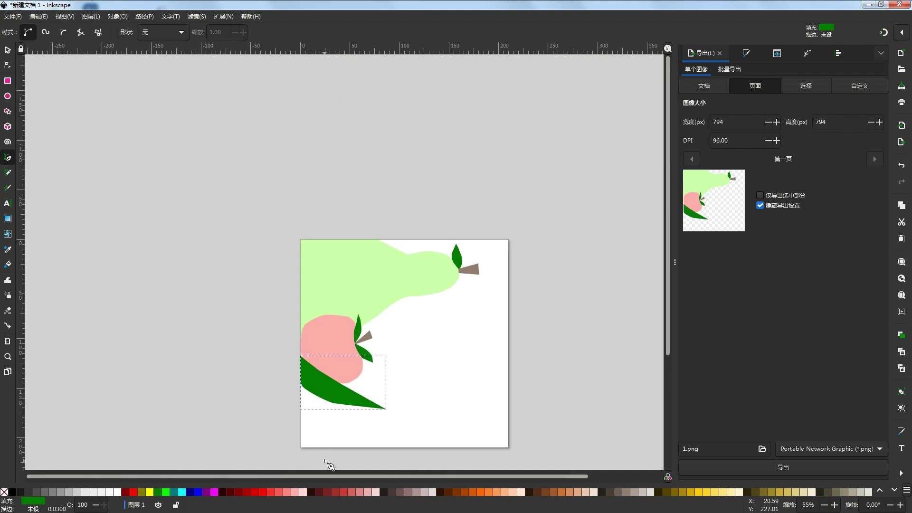
scroll(328, 463, "up", 1)
key("s")
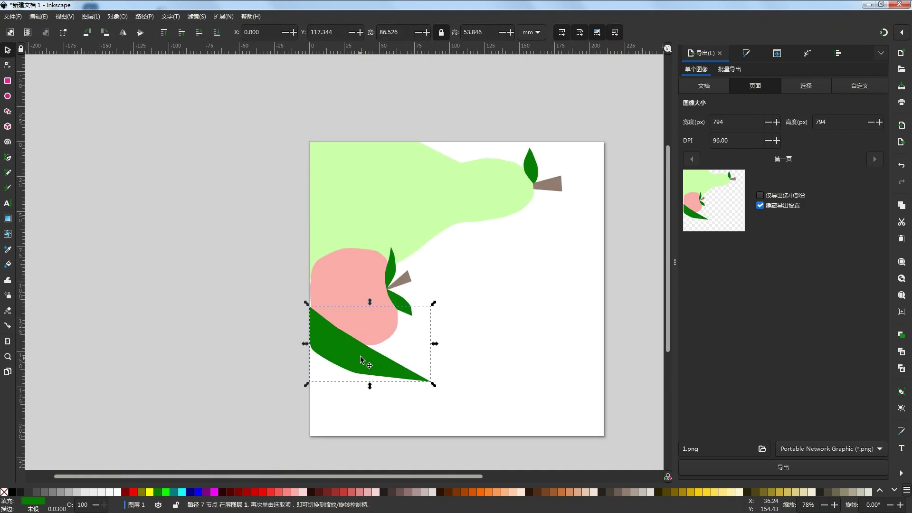
Step: Duplicate the dark green pod shape at full size and fill the copy with a lighter mid-green
left_click_drag(436, 303, 429, 307)
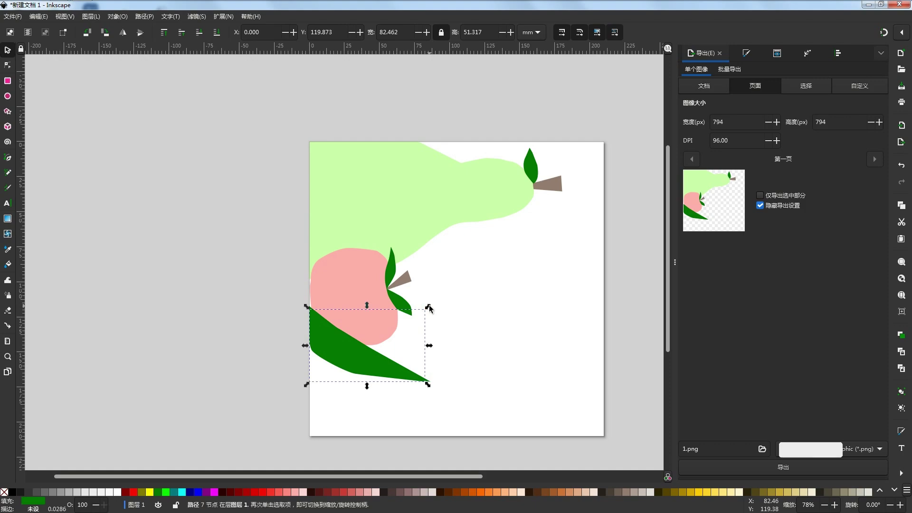
key("ctrl+z")
scroll(562, 492, "down", 1)
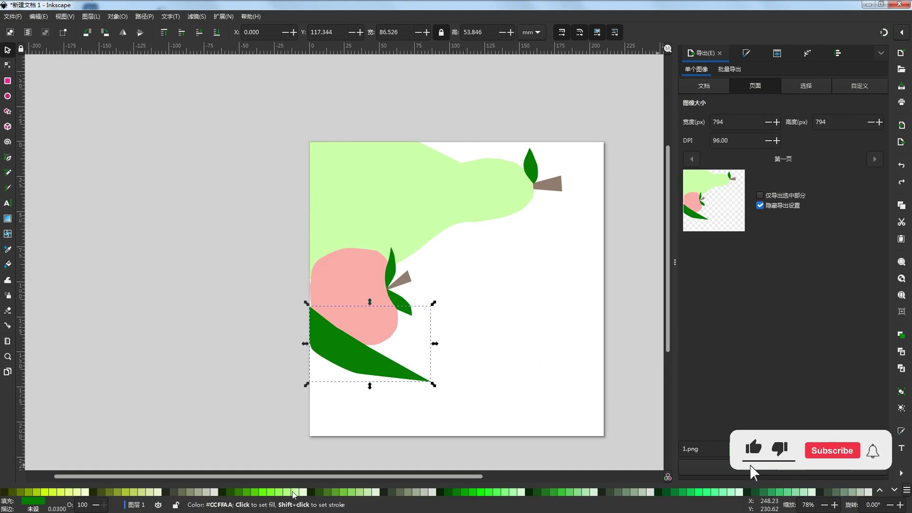
left_click(352, 492)
scroll(419, 371, "up", 2)
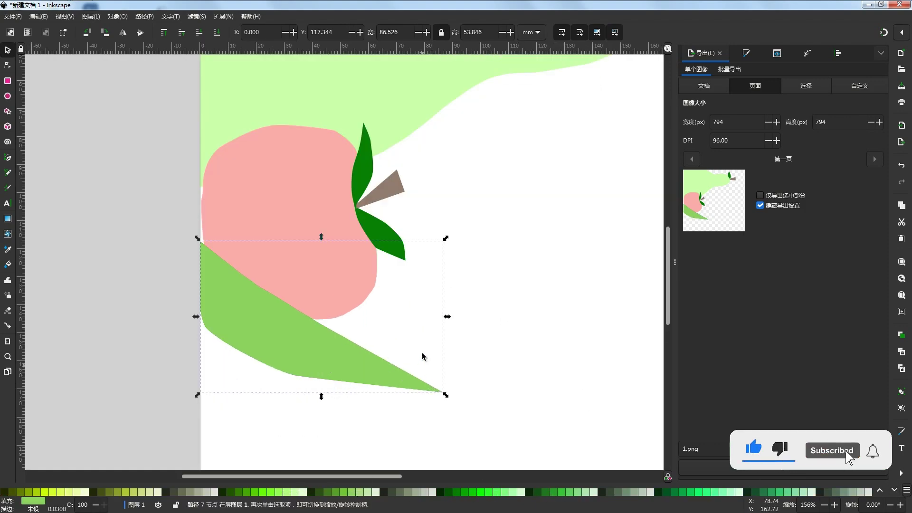
Step: Scale the lighter green copy down from its upper-right and lower-left corners so it sits inside the dark green shape
left_click_drag(447, 240, 419, 255)
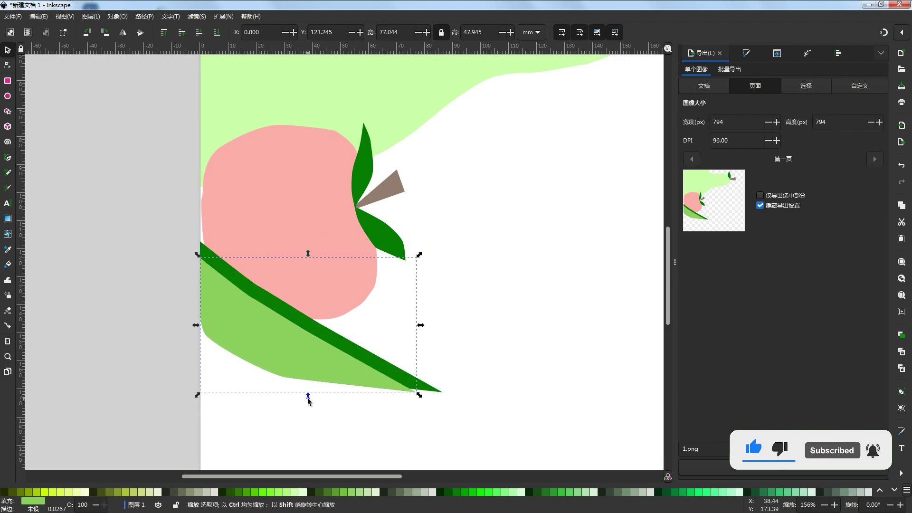
left_click_drag(196, 325, 207, 328)
key("ctrl+z")
left_click_drag(196, 395, 209, 387)
scroll(289, 345, "down", 2)
scroll(255, 339, "up", 2)
Step: Move the lighter green shape's left-edge nodes outward, placing the upper one at X 2.255, Y 123.245 mm
left_click_drag(242, 326, 242, 309)
left_click(10, 65)
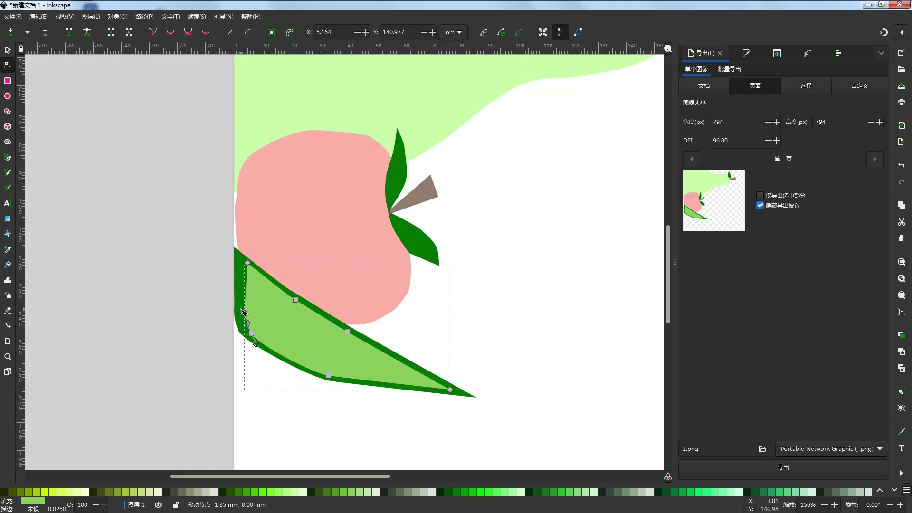
left_click_drag(248, 263, 242, 262)
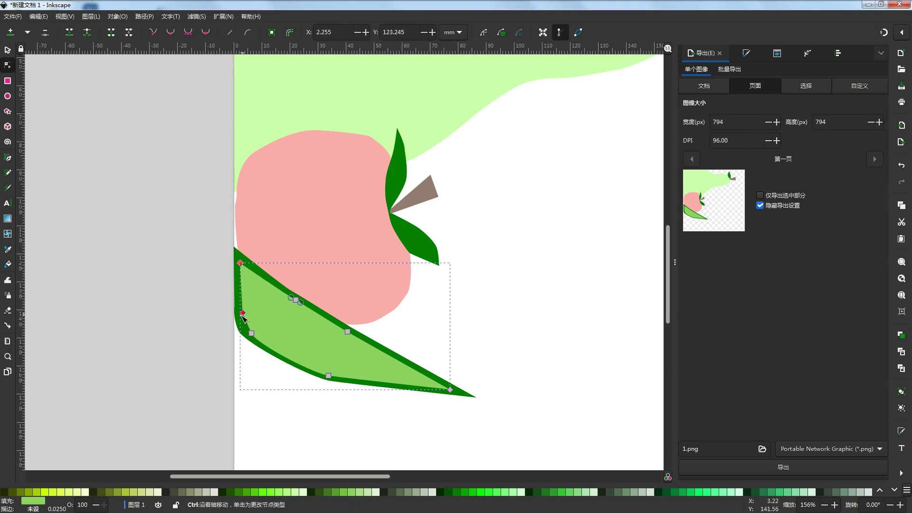
left_click_drag(243, 314, 249, 328)
Step: Move the lighter green shape's lower-left curve node to X 5.190, Y 148.329 mm and deselect the shape
scroll(246, 341, "up", 2)
left_click_drag(239, 291, 255, 322)
key("ctrl+z")
key("ctrl+z")
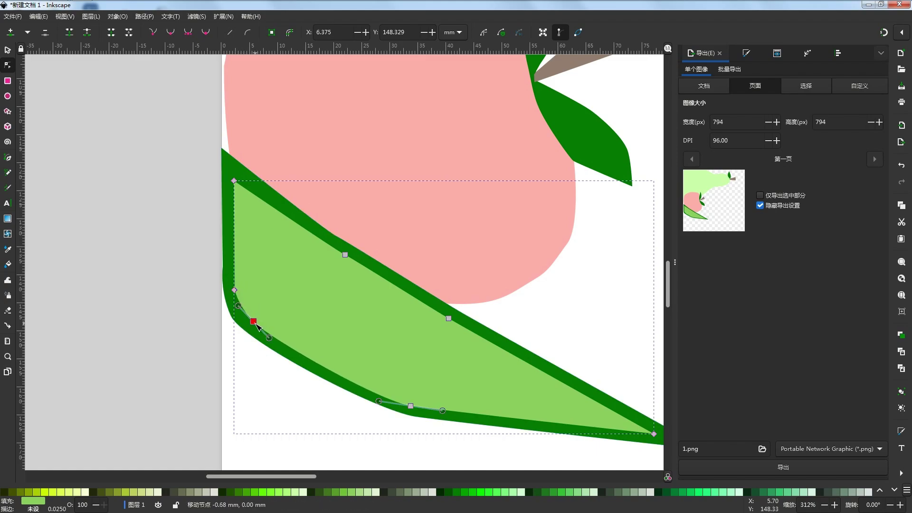
left_click(193, 300)
scroll(194, 300, "down", 3)
left_click(443, 295)
scroll(345, 372, "down", 2)
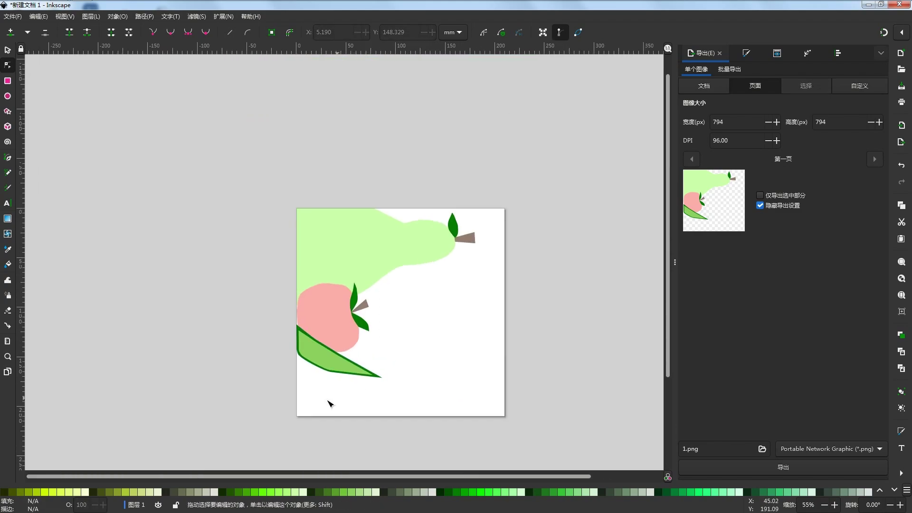
Step: Move the lighter green shape's bottom curve node to X 32.554, Y 162.504 mm and deselect the shape
scroll(328, 403, "up", 3)
left_click(338, 299)
left_click_drag(342, 314, 337, 312)
left_click(335, 346)
left_click(330, 373)
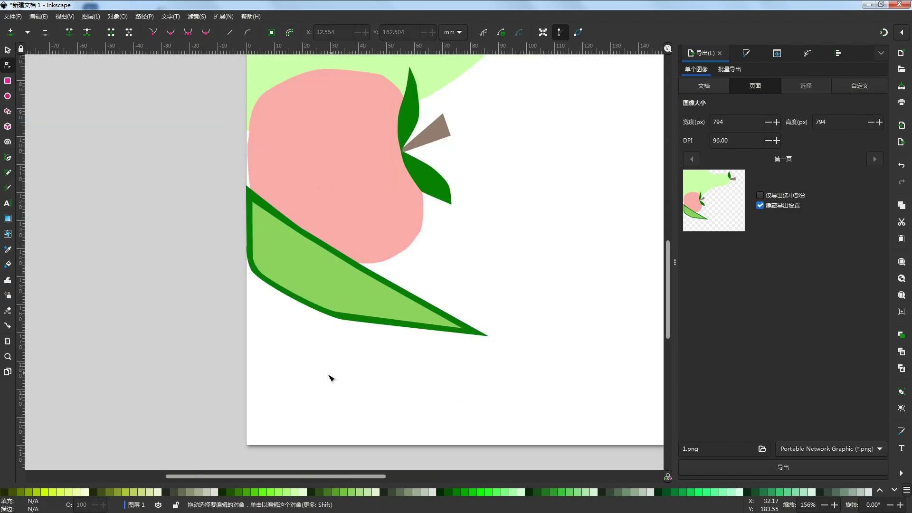
Step: Move the lighter green shape's pointed tip node inward to X 72.853, Y 165.917 mm and deselect the shape
scroll(329, 375, "down", 1)
scroll(275, 332, "up", 2)
scroll(266, 327, "down", 2)
left_click_drag(352, 364, 338, 377)
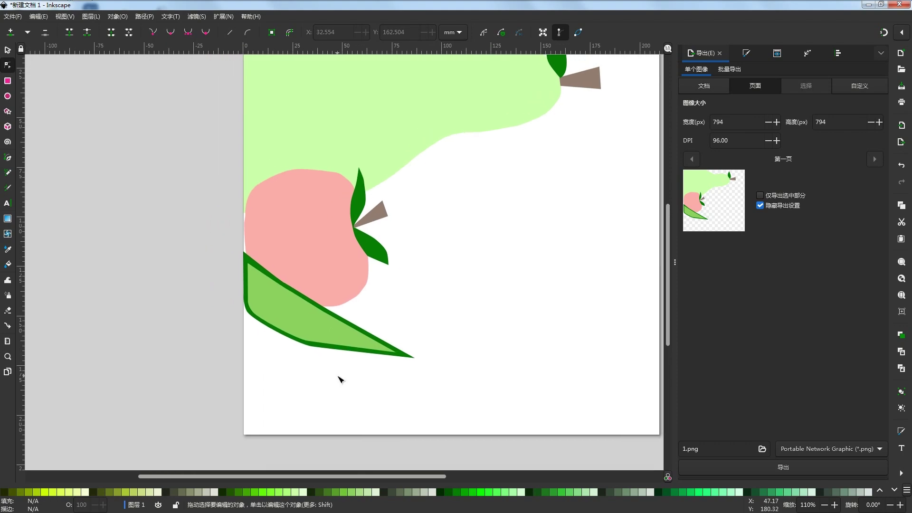
scroll(380, 360, "up", 2)
left_click(395, 337)
left_click_drag(416, 346, 395, 334)
left_click(456, 326)
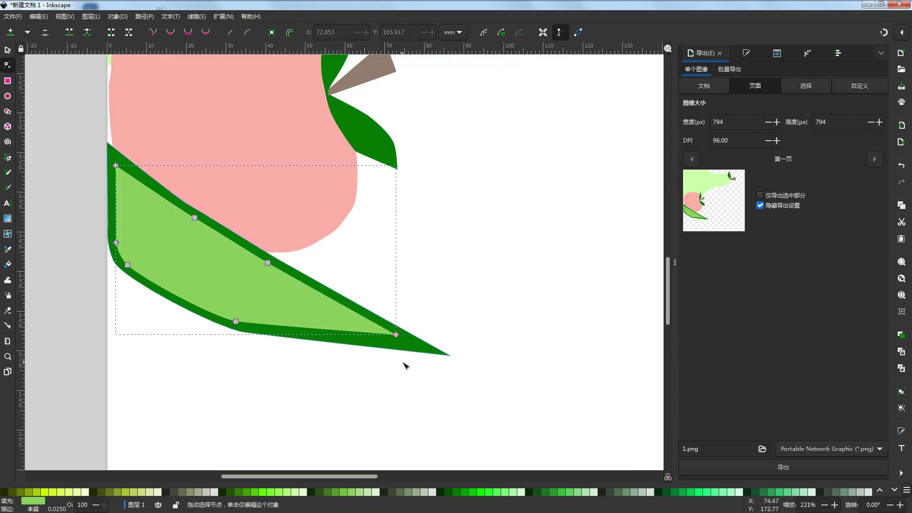
scroll(403, 363, "down", 2)
left_click(420, 398)
Step: Try rounding the dark green shape's pointed tip by changing its node type to smooth, and undo the change
scroll(409, 374, "down", 1)
left_click(413, 367)
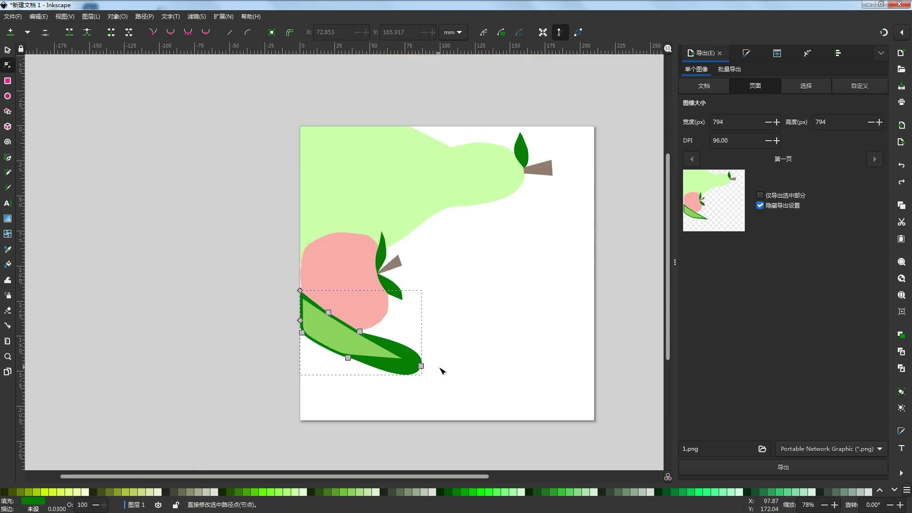
left_click(422, 366, "ctrl")
left_click(480, 400)
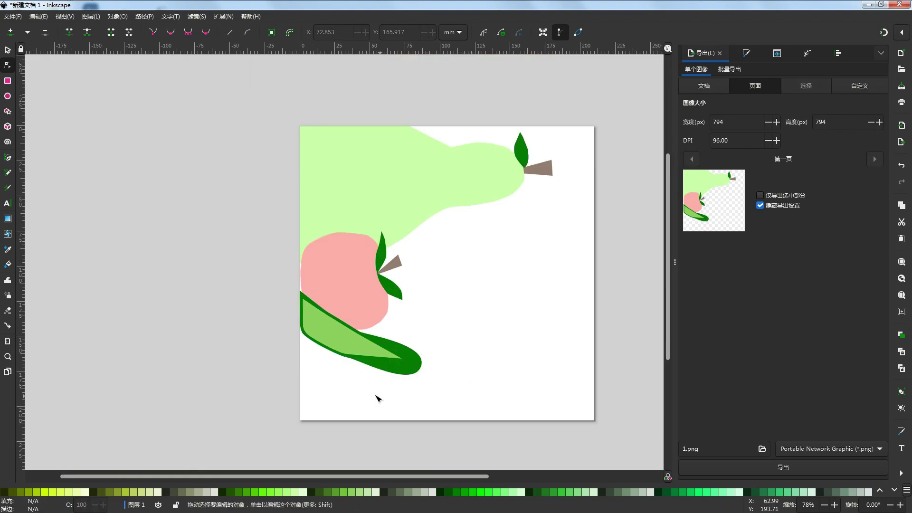
scroll(361, 395, "down", 2)
scroll(403, 390, "up", 2)
left_click(372, 375)
key("ctrl+z")
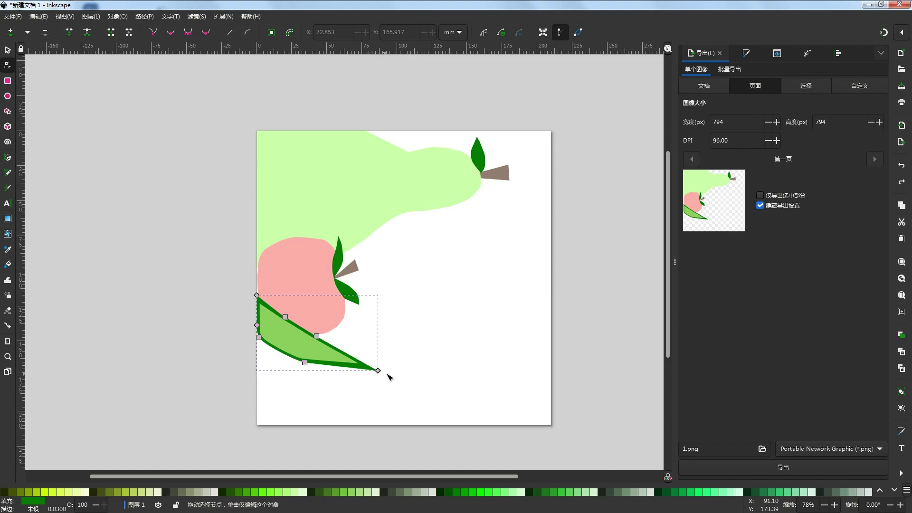
Step: Apply the Corners (Fillet/Chamfer) live path effect to the dark green pod shape
scroll(372, 404, "up", 1)
left_click(509, 351)
left_click(383, 375)
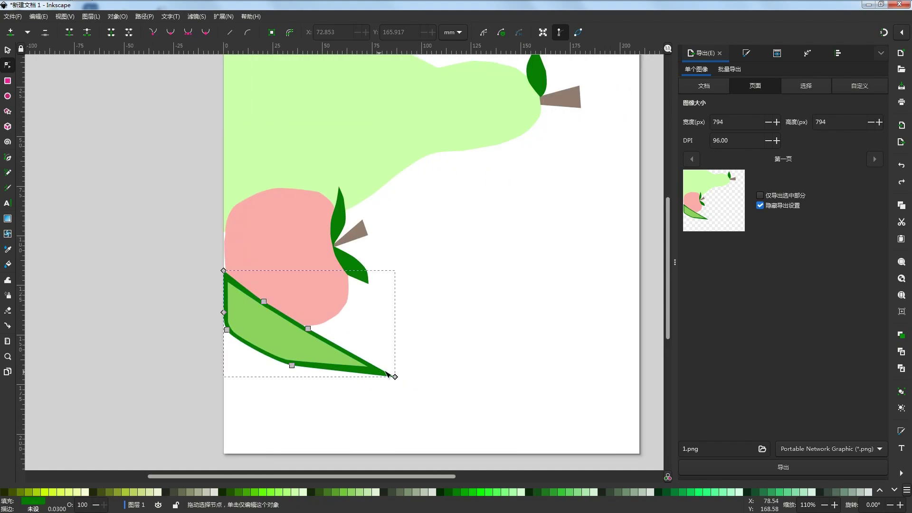
left_click(807, 53)
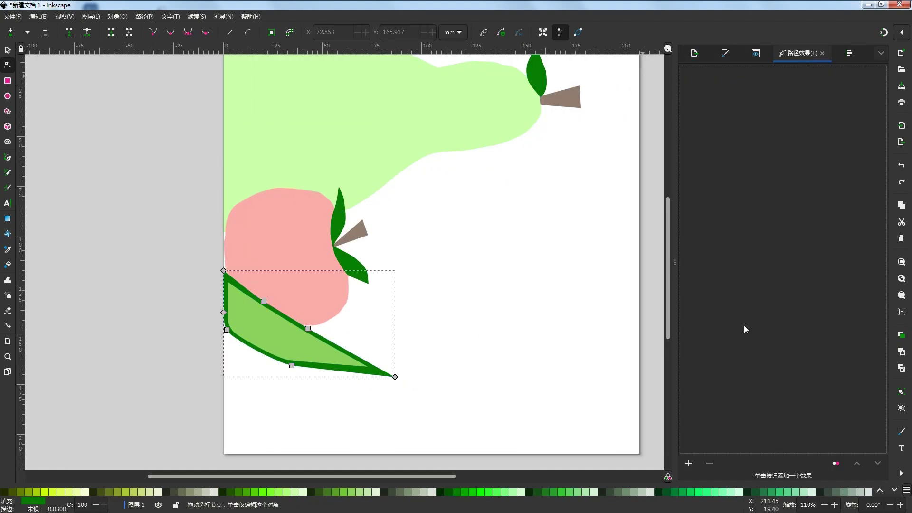
left_click(689, 463)
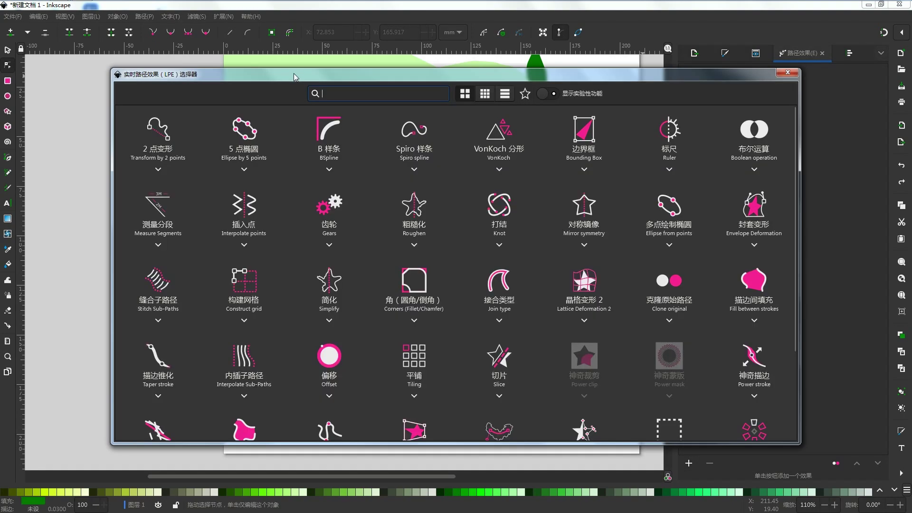
left_click_drag(294, 73, 372, 125)
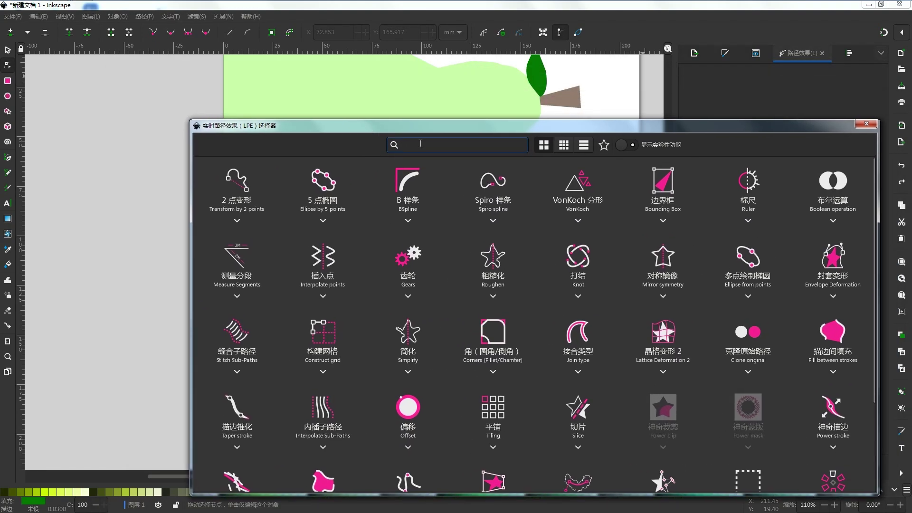
scroll(671, 355, "down", 2)
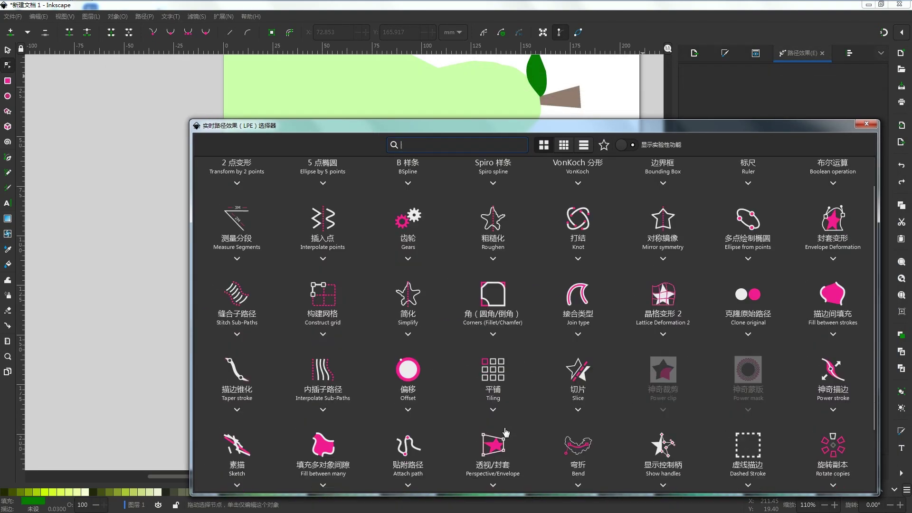
scroll(503, 379, "up", 2)
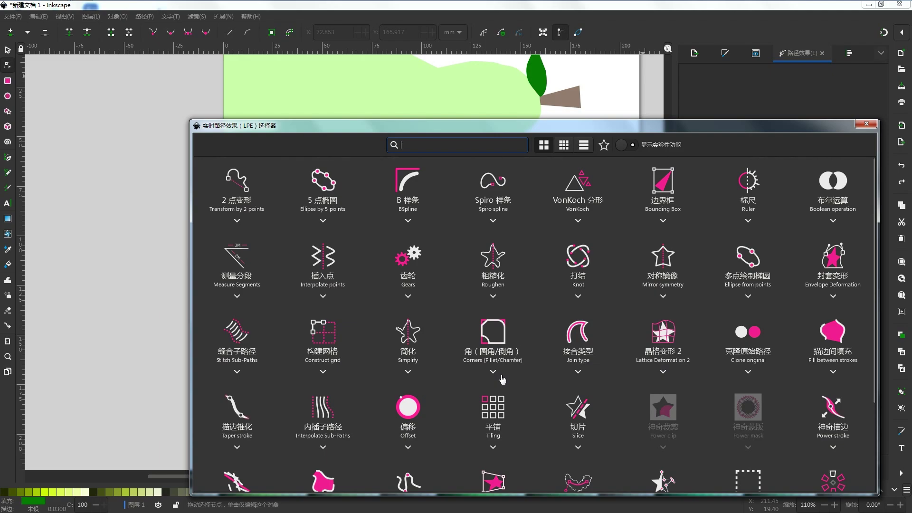
left_click(501, 337)
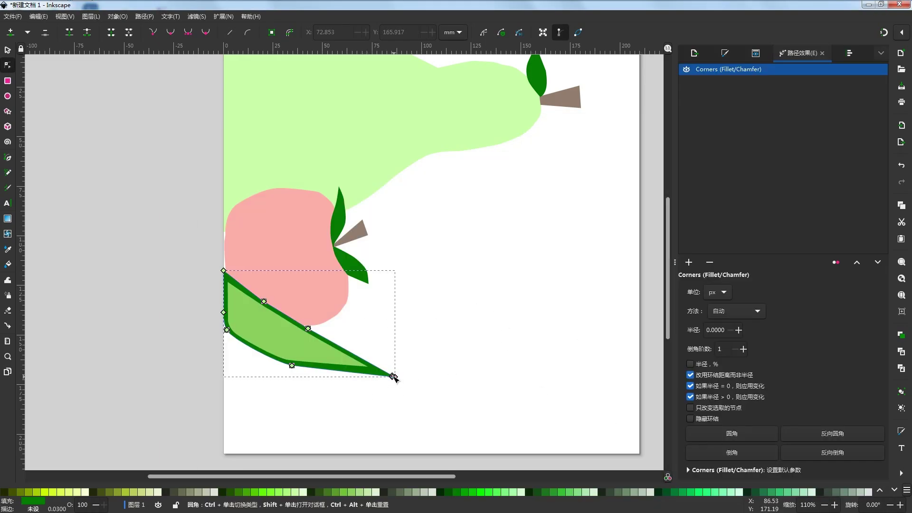
Step: Round the dark green shape's pointed tip by pulling its fillet handle back along the upper edge, and deselect the shape
scroll(393, 376, "up", 4)
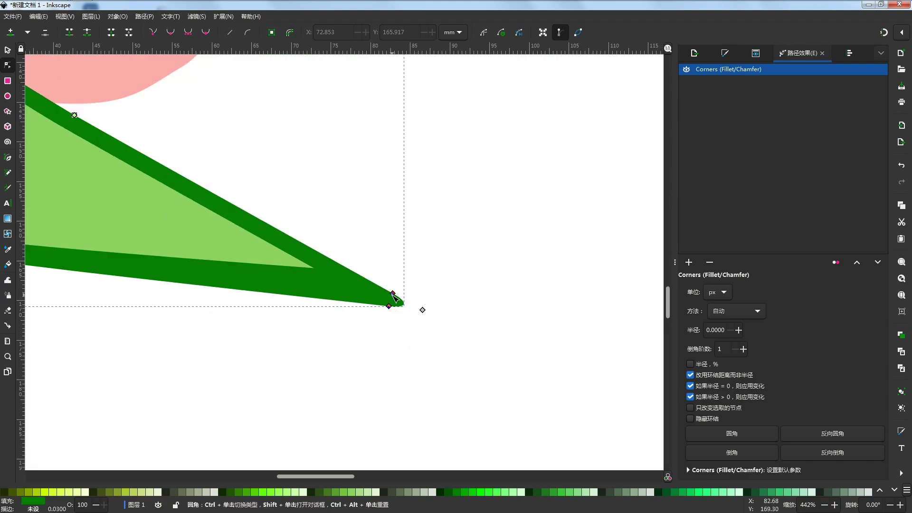
left_click_drag(394, 293, 390, 291)
left_click(456, 346)
scroll(454, 348, "down", 6)
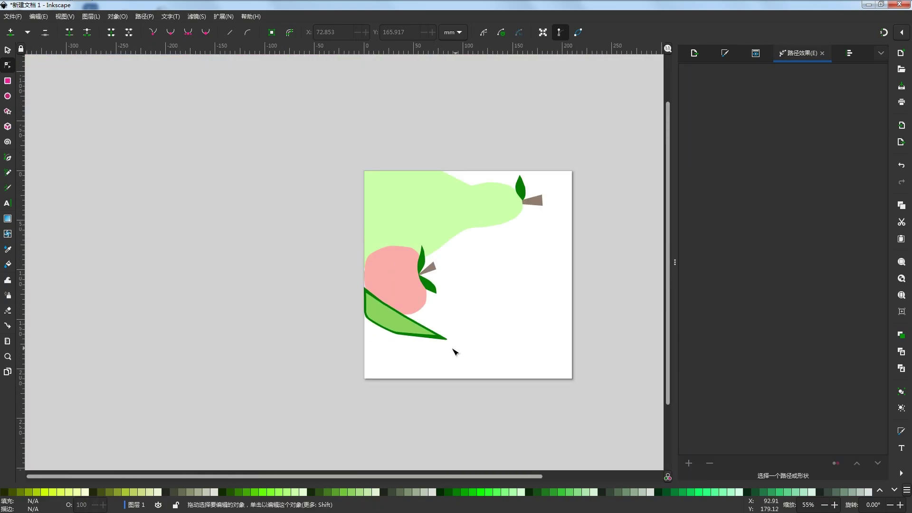
scroll(460, 363, "up", 5)
left_click(342, 228)
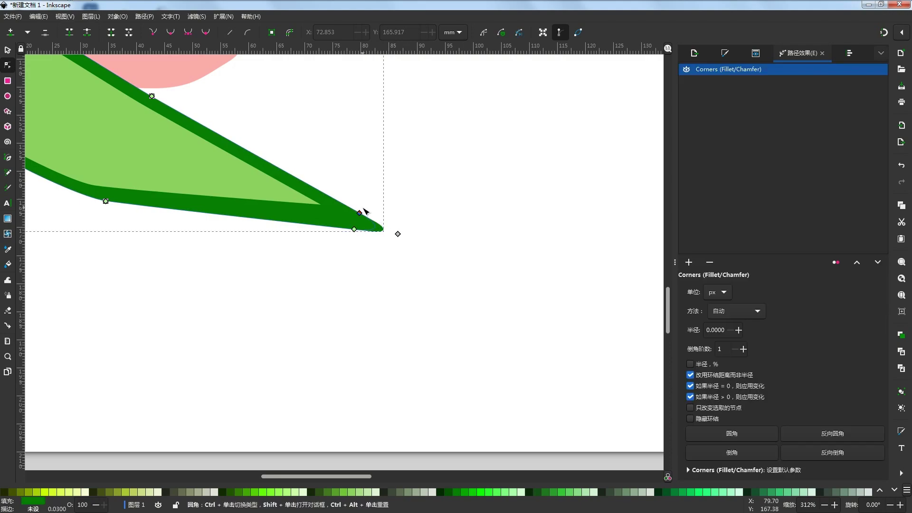
left_click_drag(362, 209, 340, 204)
scroll(441, 321, "down", 5)
left_click(451, 333)
Step: Move the lighter green shape's lower-left node to X 6.746, Y 148.688 mm and adjust the bottom node's curve handle
scroll(463, 351, "up", 4)
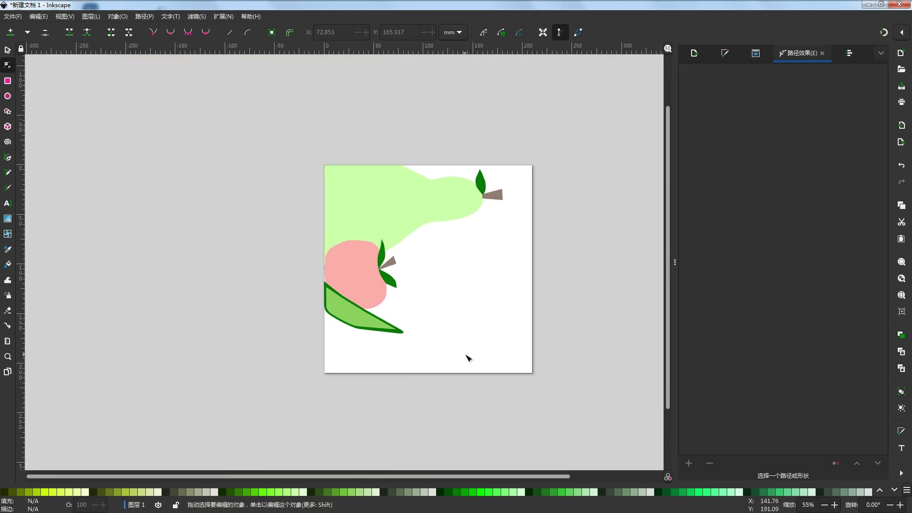
left_click(346, 337)
left_click_drag(250, 295, 255, 295)
left_click_drag(335, 347, 327, 339)
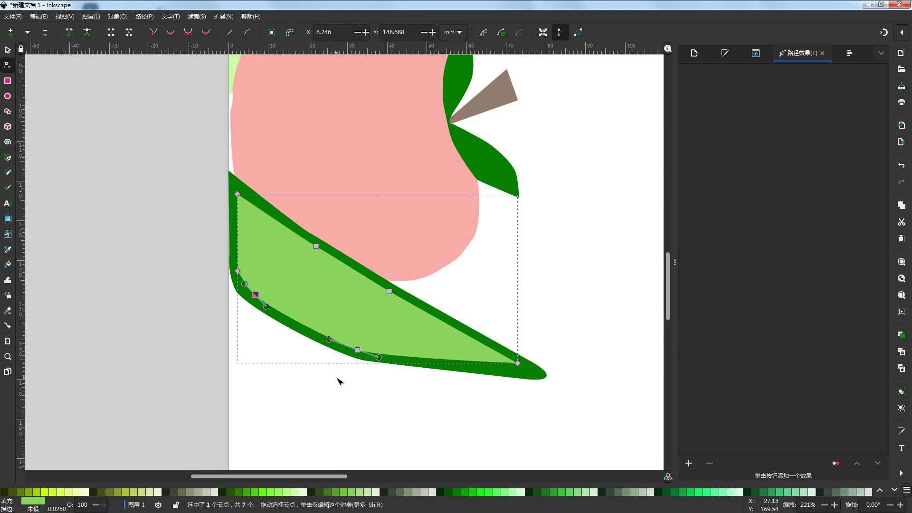
Step: Move the lighter green shape's bottom curve node to X 32.385, Y 161.658 mm and deselect the shape
left_click(321, 377)
left_click(321, 377)
scroll(323, 373, "down", 2)
scroll(356, 386, "up", 3)
left_click(323, 321)
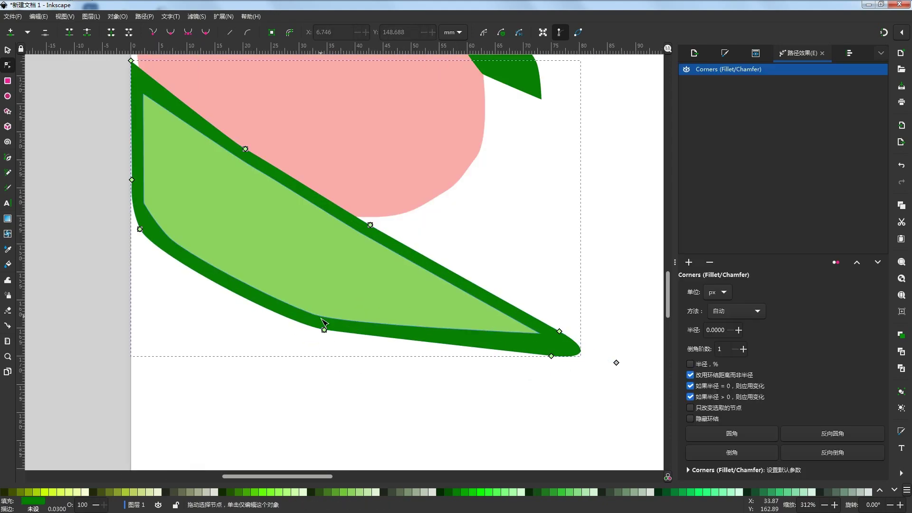
left_click(320, 313)
left_click_drag(314, 315, 313, 315)
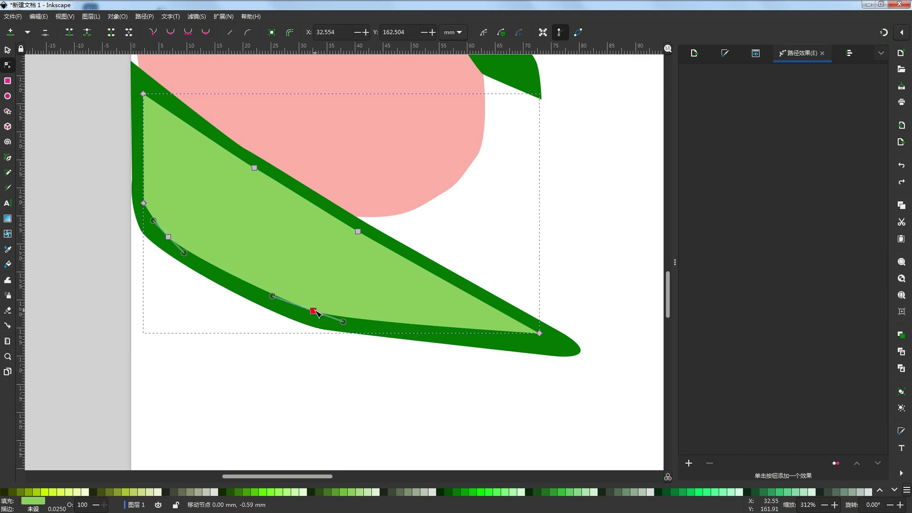
scroll(358, 403, "down", 3)
left_click(357, 404)
scroll(359, 404, "down", 2)
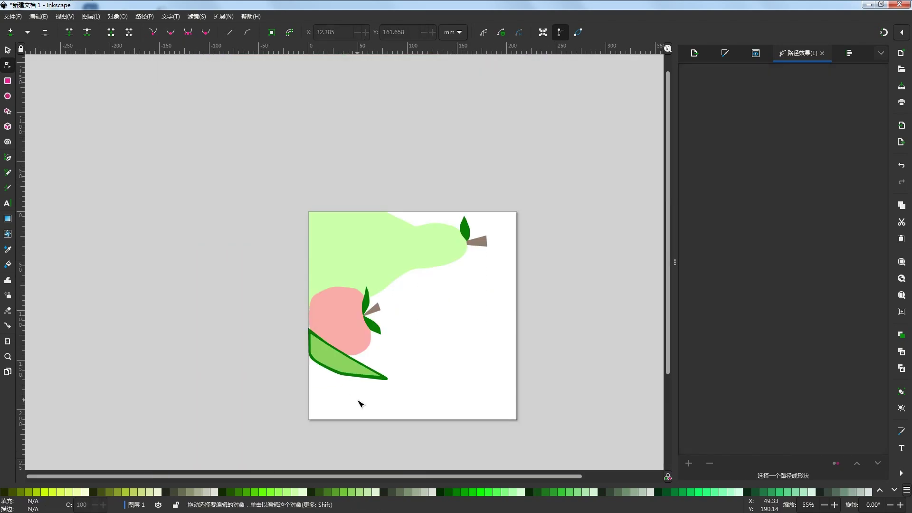
Step: Draw a dark green ellipse about 8 mm wide and 11.3 mm high inside the pod's wide end
left_click(8, 96)
scroll(227, 490, "up", 3)
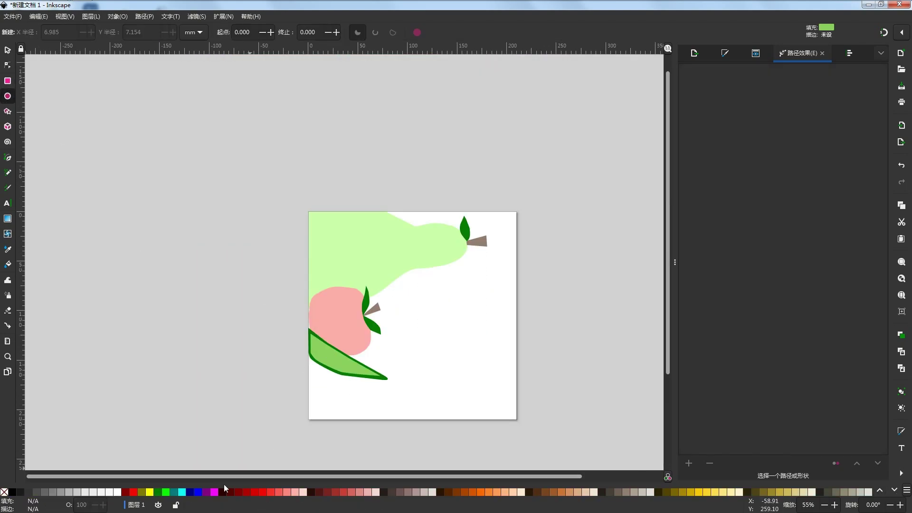
left_click(159, 493)
scroll(321, 370, "up", 5)
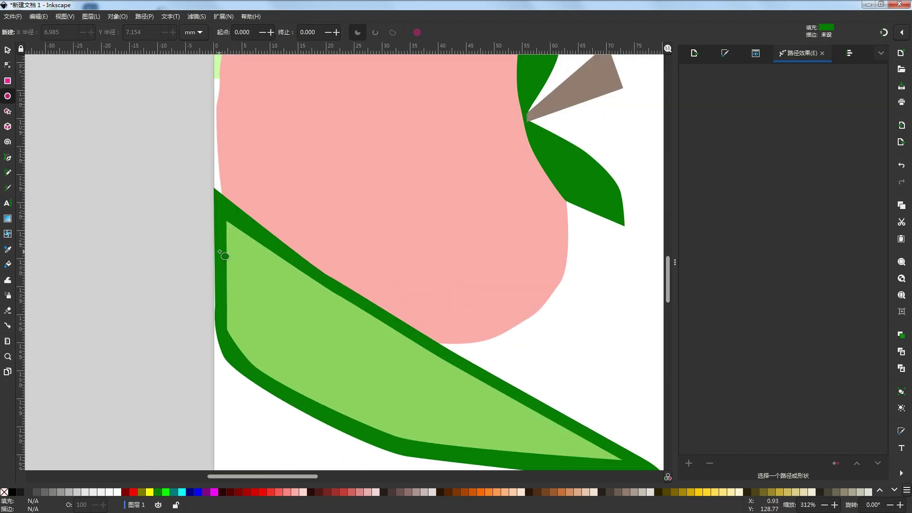
left_click_drag(221, 244, 266, 308)
key("s")
key("Escape")
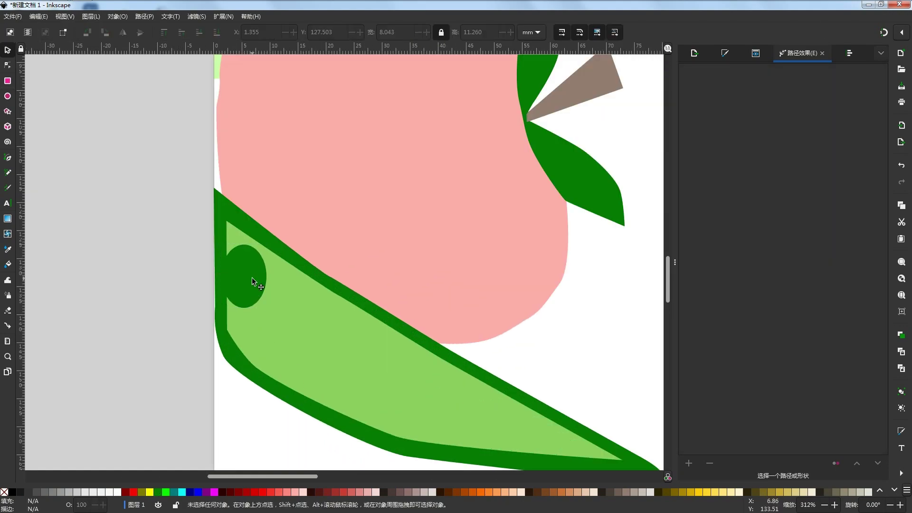
Step: Widen the pea ellipse to about 10.8 mm, duplicate it three times and space the copies along the pod
left_click_drag(251, 278, 403, 293)
key("ctrl+d")
key("ctrl+d")
key("ctrl+d")
scroll(329, 332, "down", 3)
scroll(337, 347, "down", 2)
scroll(320, 344, "up", 2)
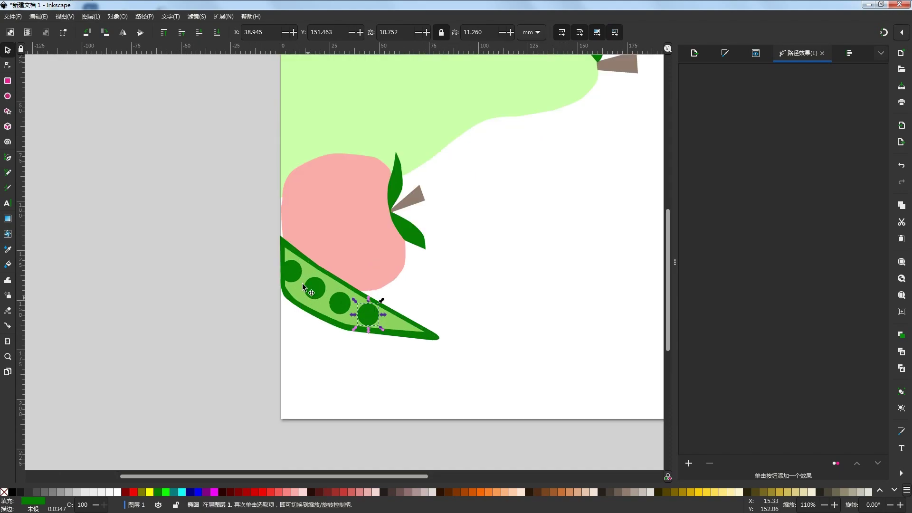
Step: Enlarge the first pea to about 12.5 by 13 mm and reposition it in the pod's wide end
scroll(302, 270, "up", 3)
left_click_drag(306, 239, 316, 231)
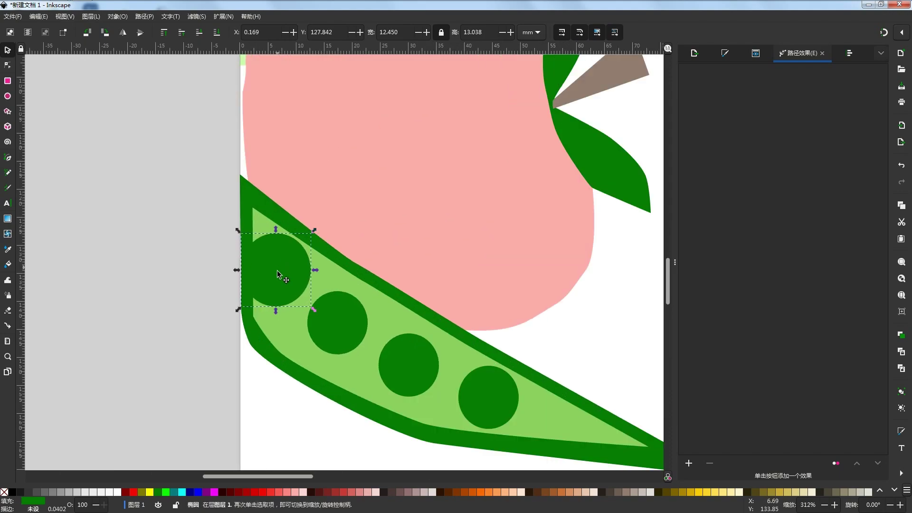
left_click_drag(282, 269, 286, 278)
Step: Enlarge the second pea, scale the third to about 12.8 by 13.4 mm, and reposition both inside the pod
left_click(341, 320)
left_click_drag(342, 320, 349, 321)
left_click_drag(376, 290, 407, 282)
left_click_drag(364, 314, 365, 322)
left_click_drag(434, 376, 447, 385)
left_click_drag(456, 339, 468, 327)
left_click_drag(419, 366, 409, 370)
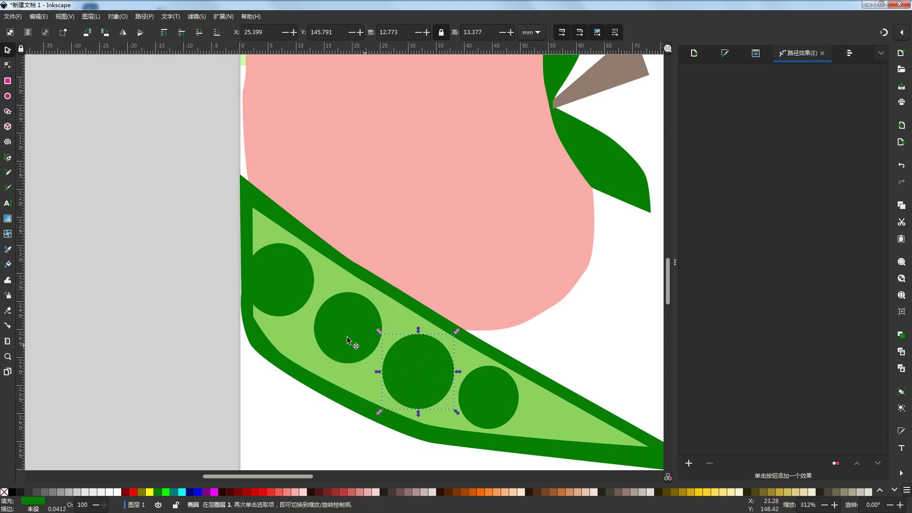
Step: Fine-tune the second pea, undoing one adjustment, and shift the fourth pea slightly towards the pod's tip
left_click(357, 329)
left_click_drag(348, 366, 392, 374)
key("ctrl+z")
left_click_drag(349, 347, 343, 346)
left_click_drag(483, 395, 487, 397)
Step: Scale the third pea to about 12.5 by 13.1 mm and deselect it
scroll(488, 397, "down", 2)
scroll(428, 321, "down", 1)
left_click_drag(353, 335, 334, 321)
left_click(454, 364)
scroll(338, 367, "down", 2)
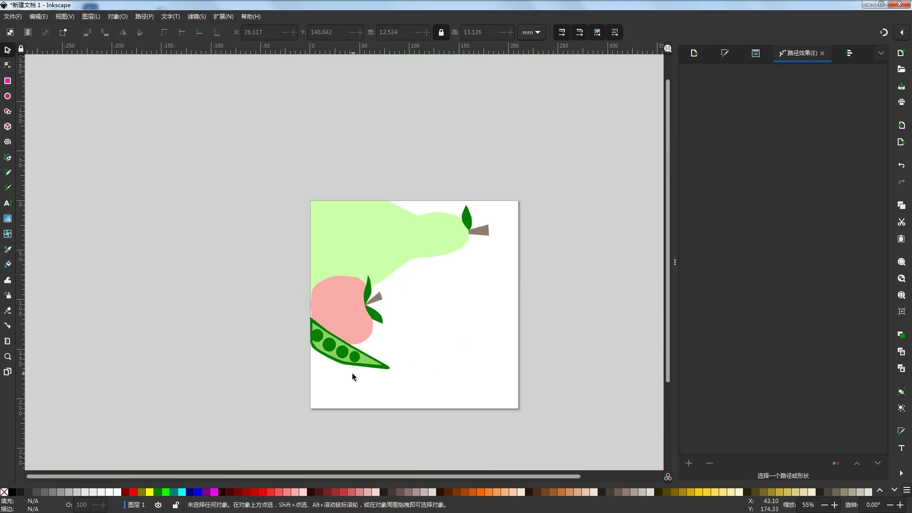
Step: Scale the pod's dark outer and light inner shapes down slightly and reposition them around the peas
scroll(331, 368, "up", 2)
scroll(326, 368, "down", 1)
scroll(323, 363, "up", 3)
left_click(327, 312)
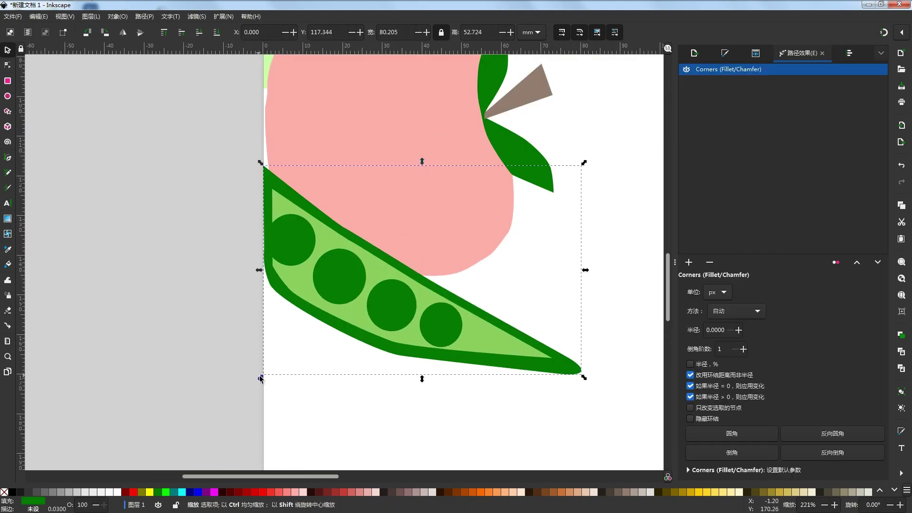
left_click_drag(261, 376, 266, 370)
left_click(296, 283, "shift")
left_click_drag(299, 285, 287, 286)
Step: Scale the fourth pea, nearest the pod's tip, down to about 10.2 by 10.6 mm and deselect it
scroll(282, 312, "down", 2)
scroll(357, 339, "up", 2)
left_click(368, 302)
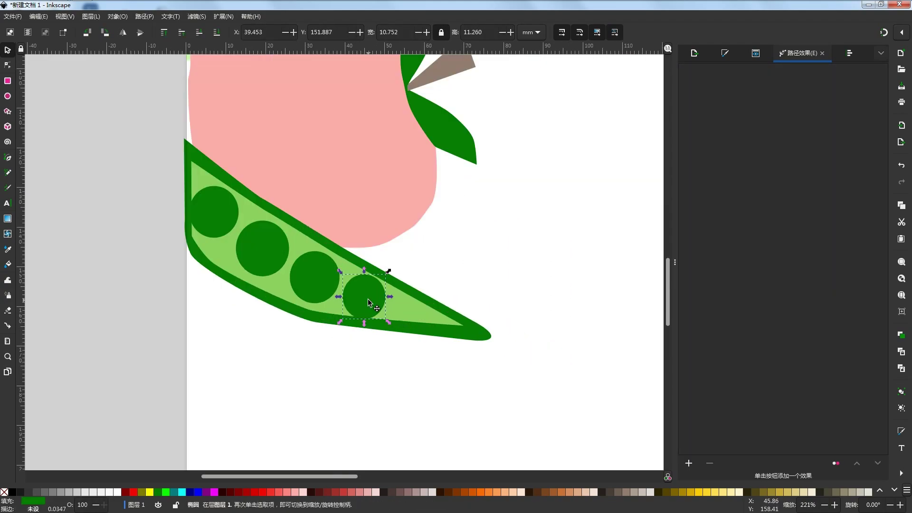
left_click(349, 304)
left_click_drag(340, 322, 343, 320)
left_click(325, 336)
scroll(325, 335, "down", 5)
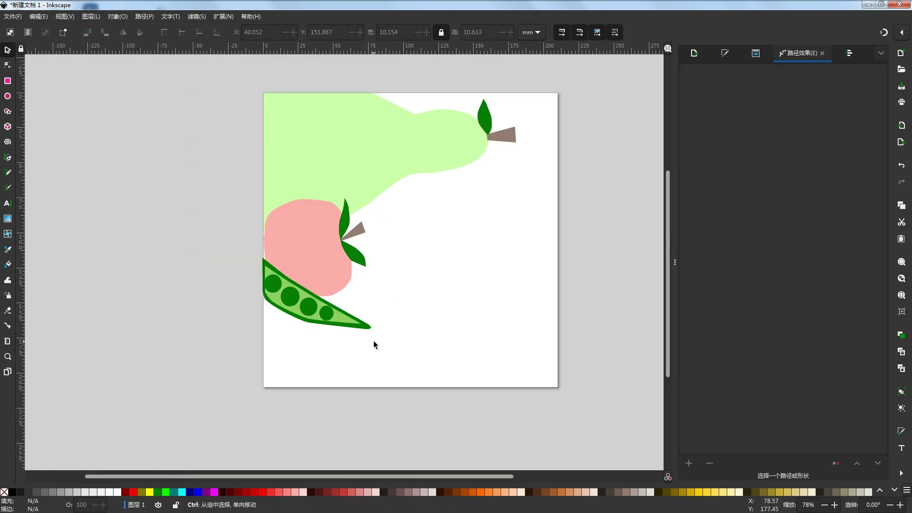
scroll(342, 377, "up", 3)
scroll(343, 375, "down", 3)
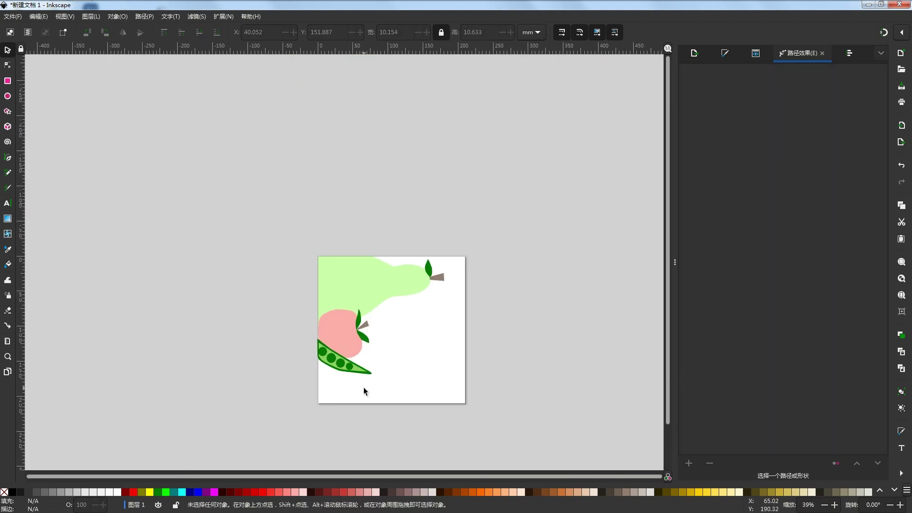
left_click_drag(403, 364, 398, 349)
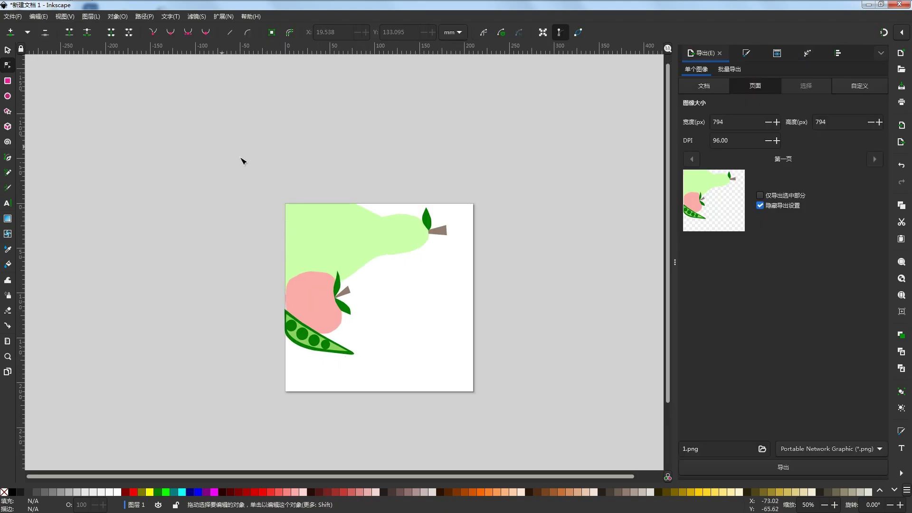
Step: Select the whole fruit artwork and stretch it downward to a height of about 204 mm, nearly filling the page
left_click_drag(220, 146, 567, 442)
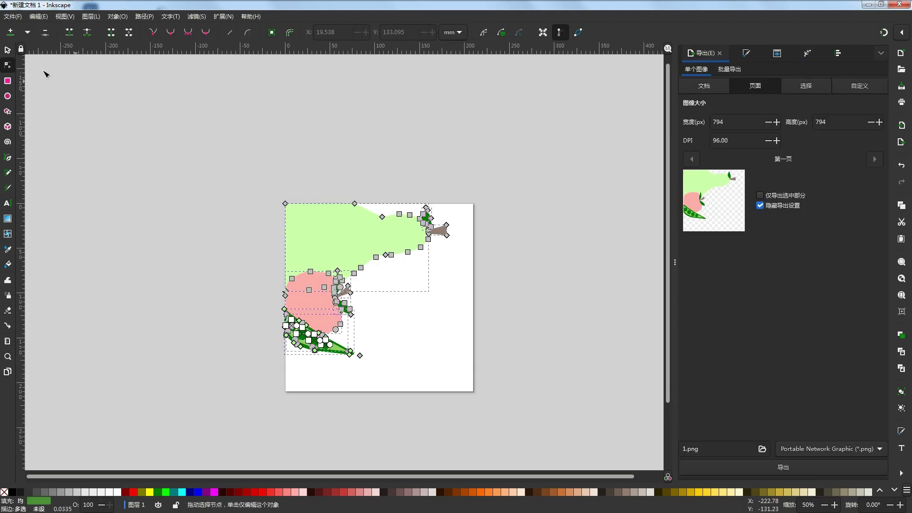
left_click(5, 53)
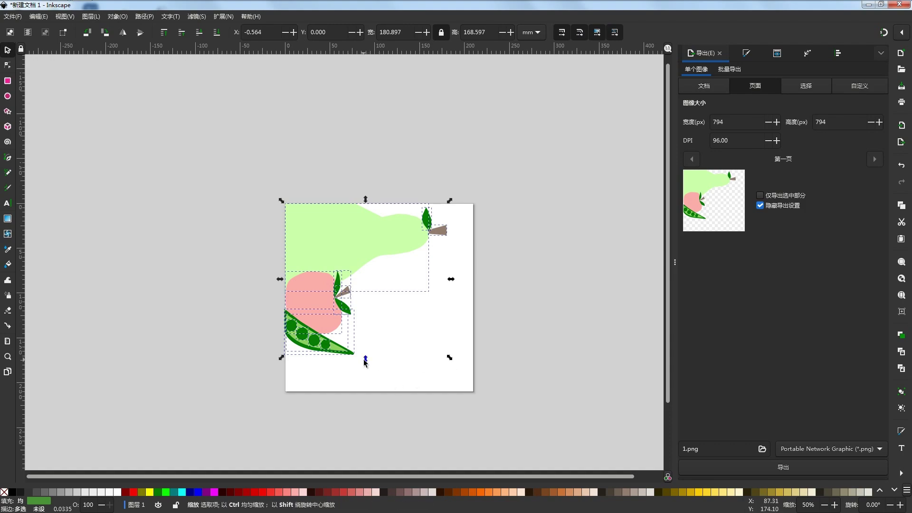
left_click_drag(365, 359, 363, 390)
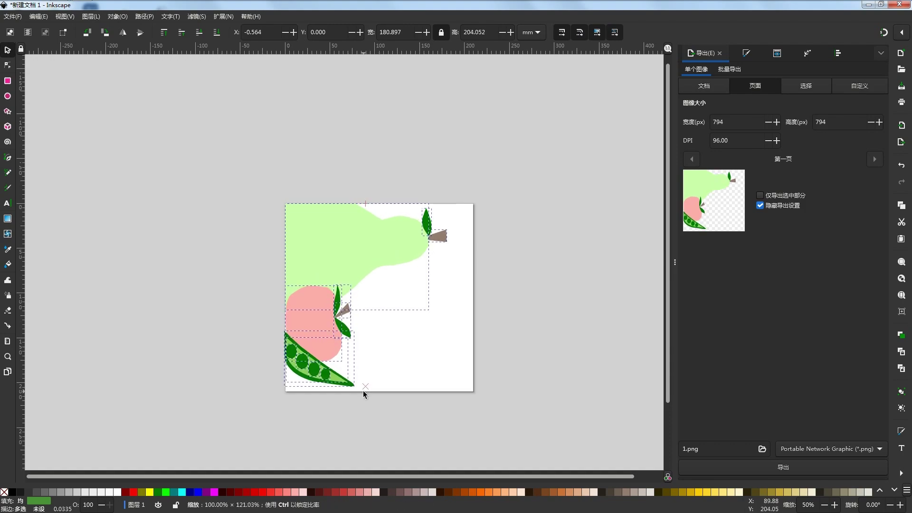
left_click(546, 362)
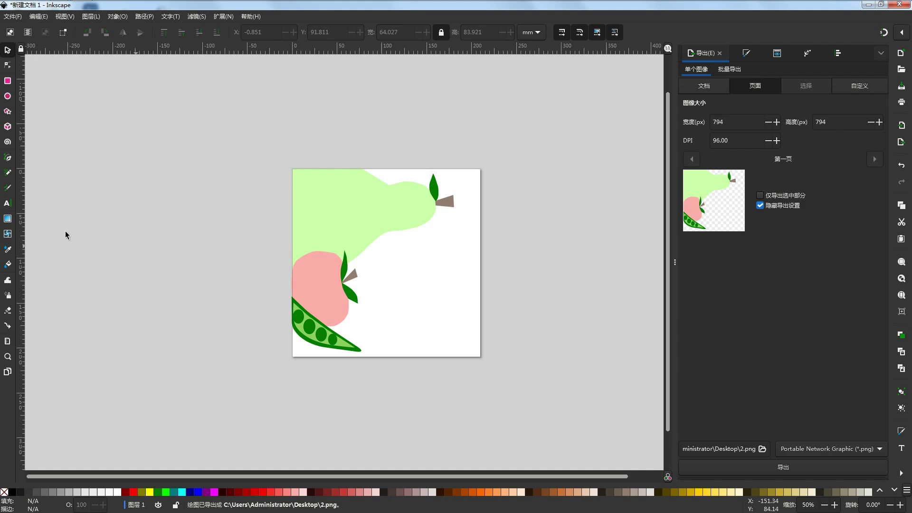
Step: Start a Pen path at the pink fruit's lower edge and curve its upper outline across the page, redoing the first curve node
left_click(8, 157)
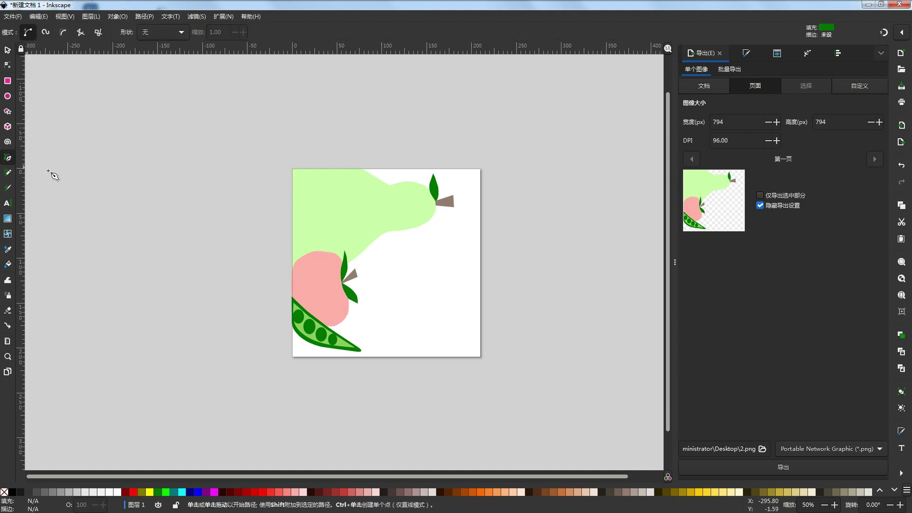
scroll(357, 368, "up", 1)
left_click(336, 302)
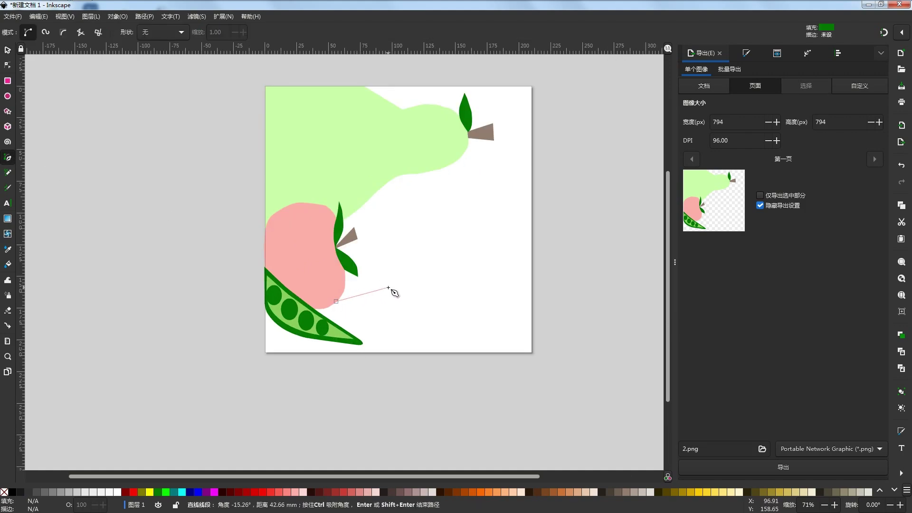
left_click_drag(390, 290, 398, 292)
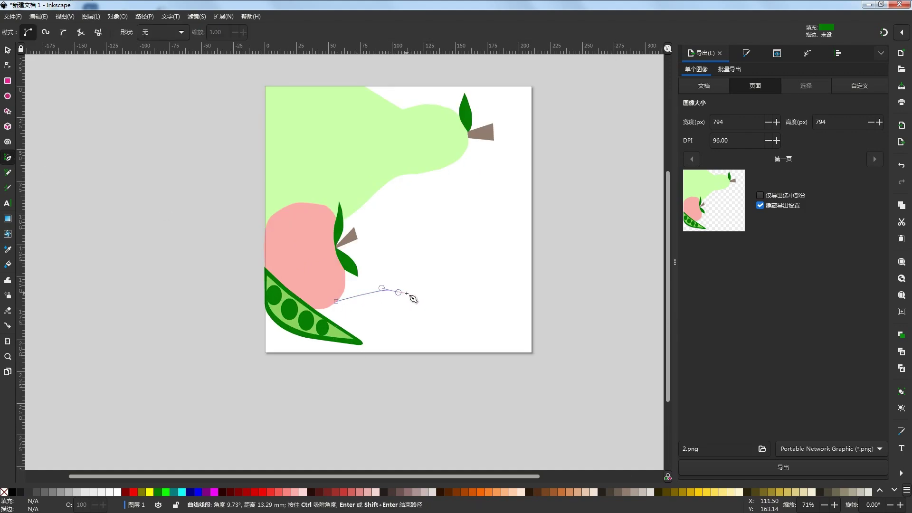
key("BackSpace")
left_click_drag(379, 291, 411, 291)
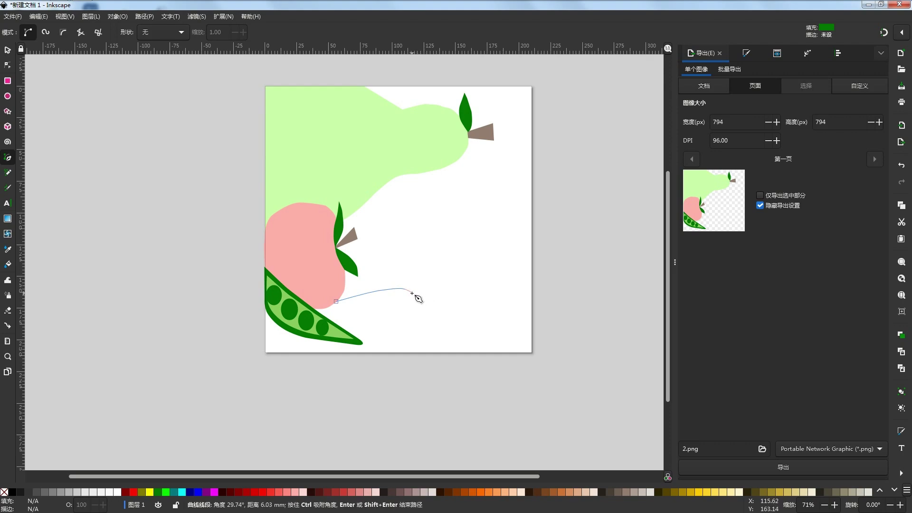
scroll(424, 298, "up", 3)
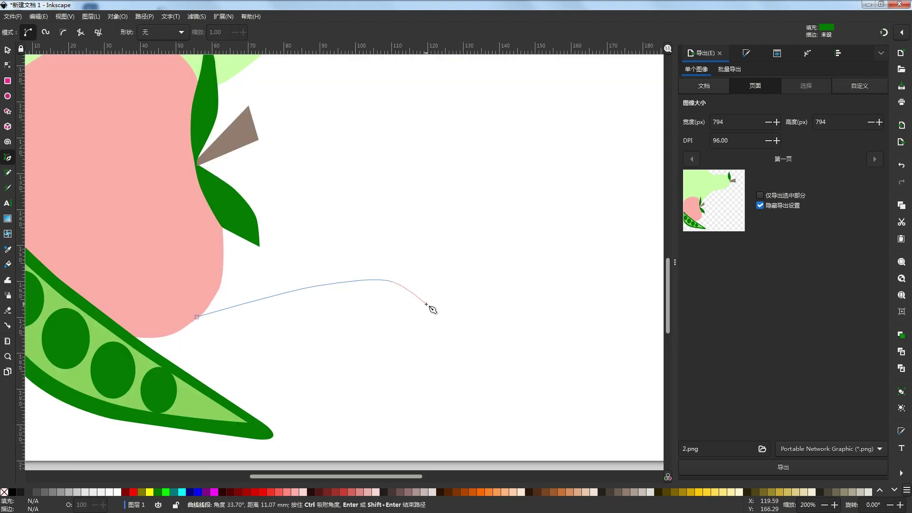
scroll(432, 319, "down", 4)
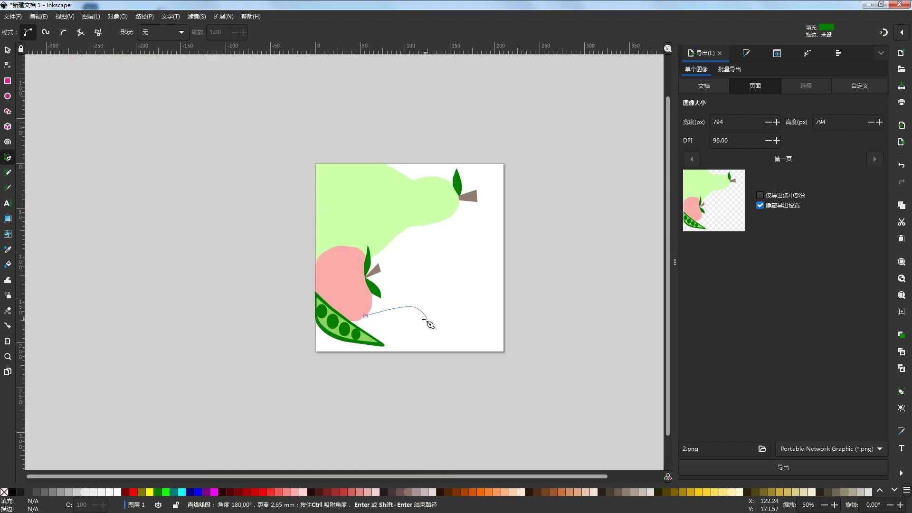
Step: Continue the Pen path with a notched, wavy end curving down to the page's bottom edge
left_click_drag(422, 327, 423, 331)
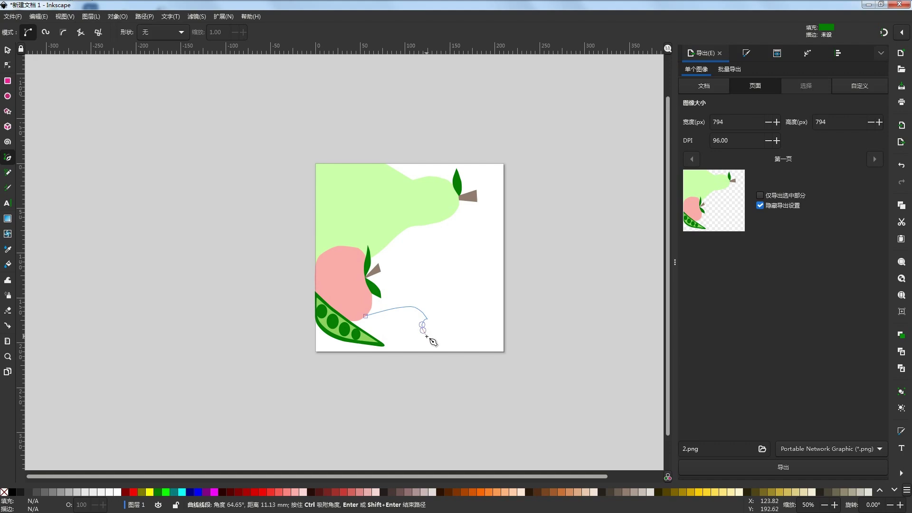
left_click(427, 337)
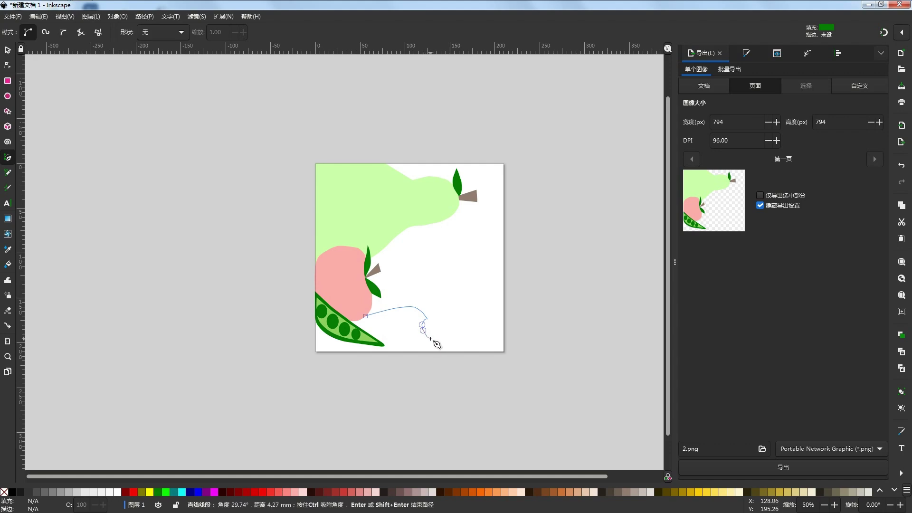
left_click_drag(431, 342, 430, 345)
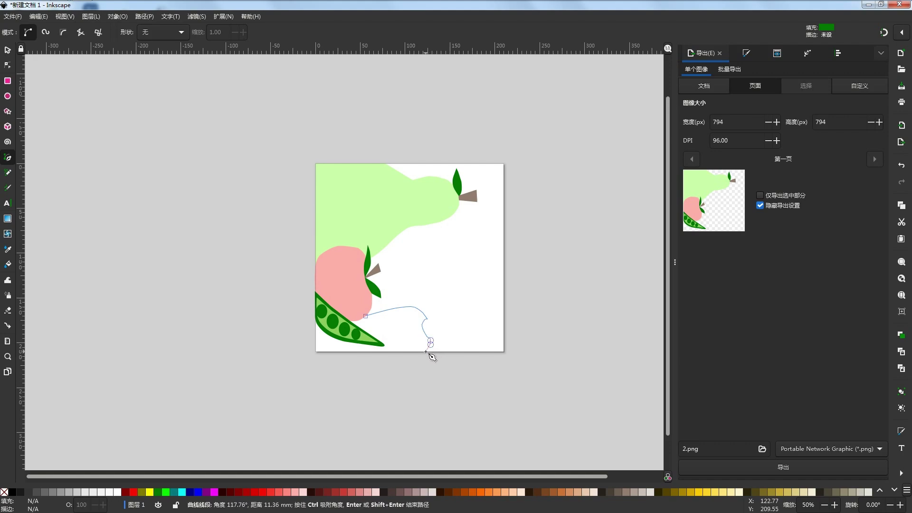
scroll(431, 355, "up", 6)
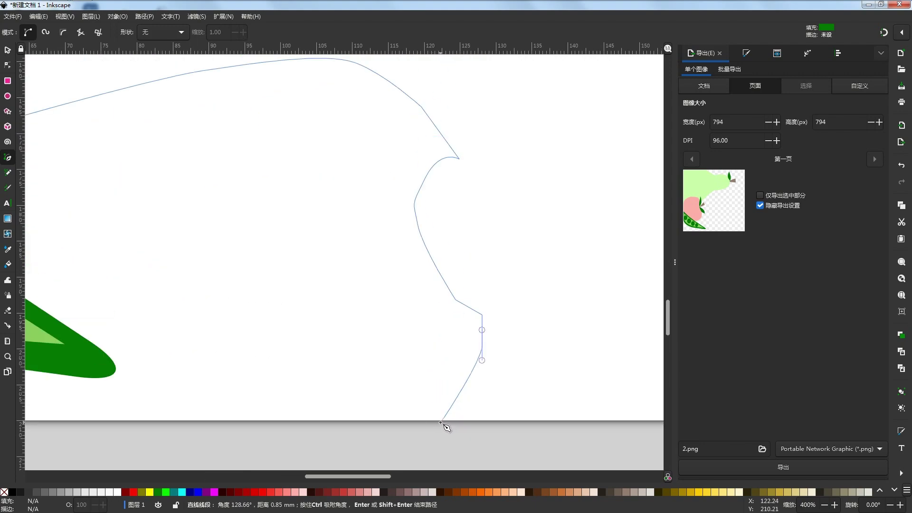
scroll(446, 427, "down", 4)
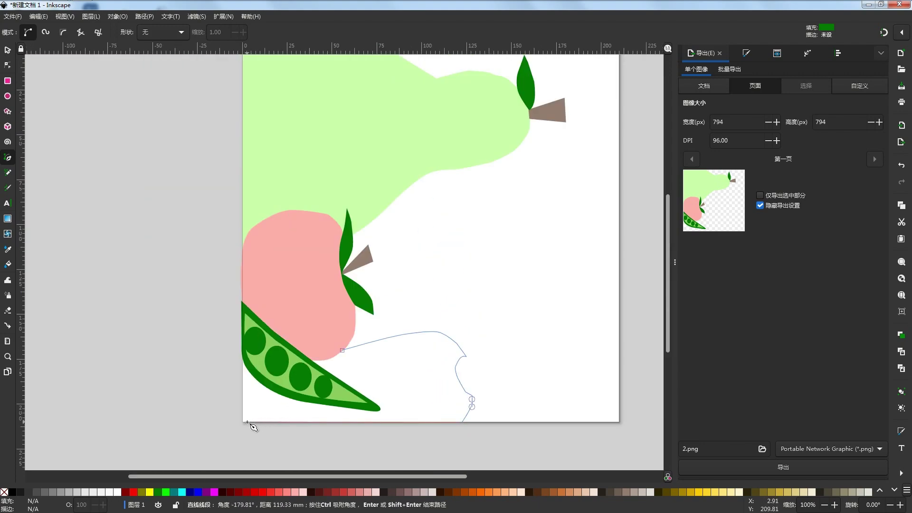
Step: Run the Pen path along the page's bottom edge, up its left edge and back to the start node to close it
scroll(246, 429, "up", 8)
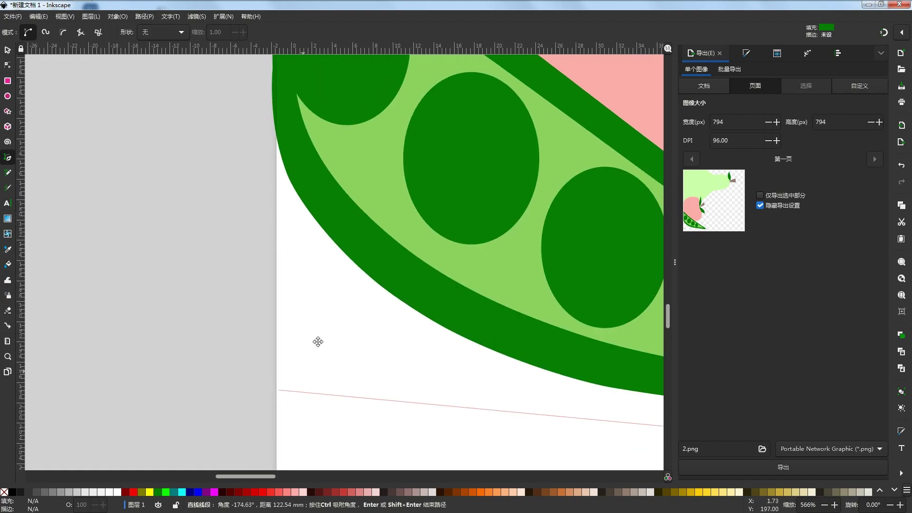
scroll(335, 340, "down", 8)
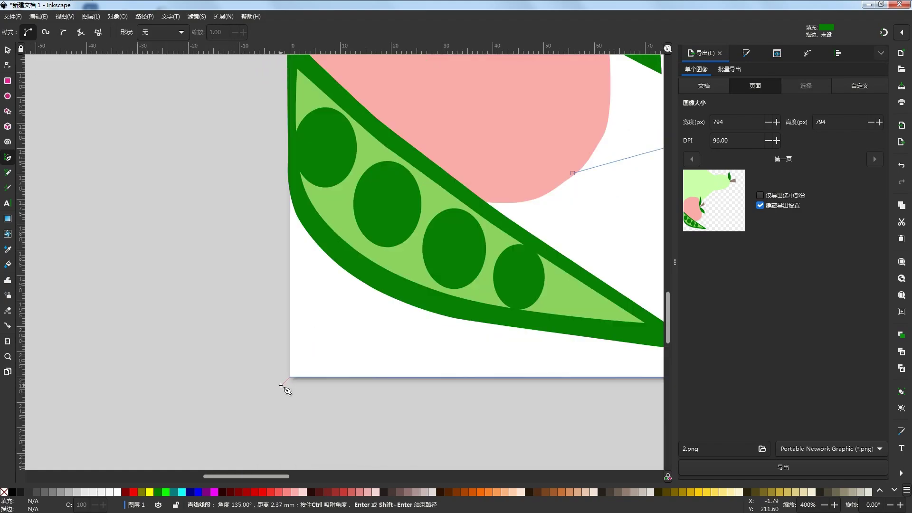
scroll(285, 319, "up", 7)
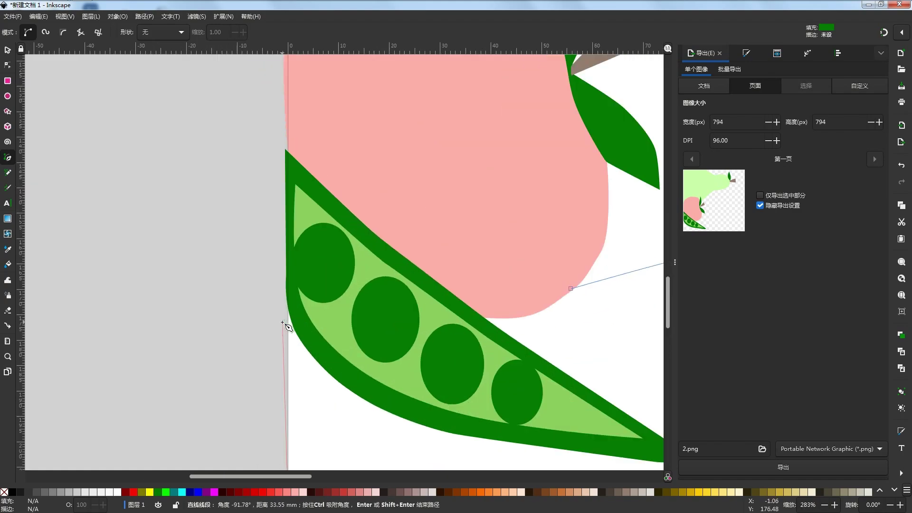
scroll(281, 326, "down", 7)
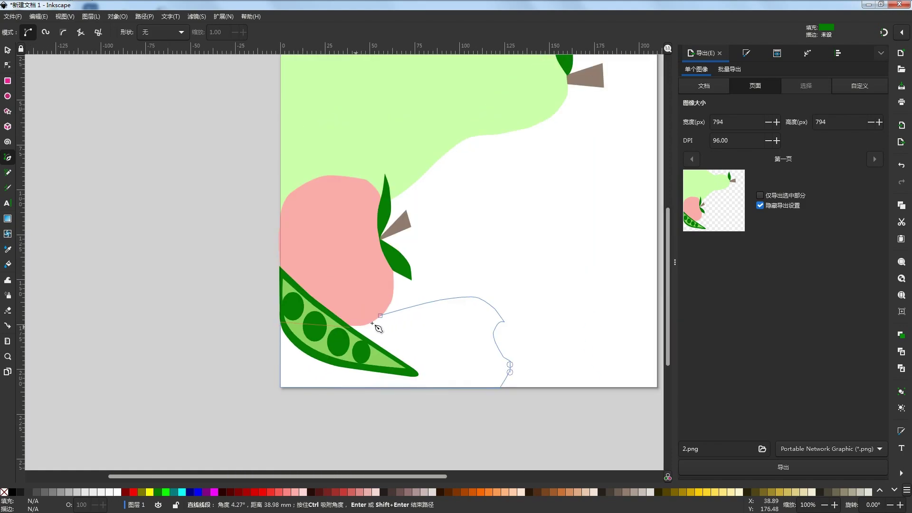
left_click(382, 316)
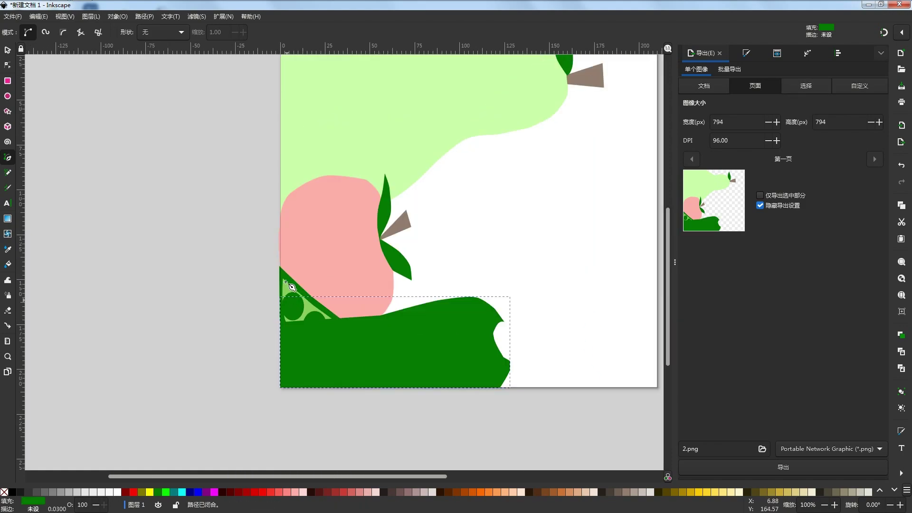
Step: Send the green bottom shape behind the other artwork and stretch it upward to a height of about 57 mm
left_click(8, 51)
left_click(217, 33)
scroll(205, 248, "down", 2)
left_click_drag(342, 302, 349, 346)
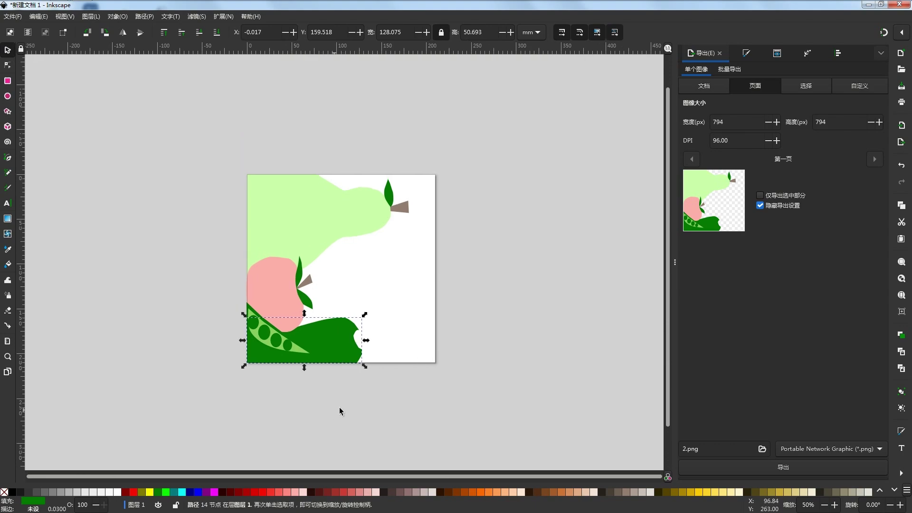
left_click_drag(305, 313, 306, 307)
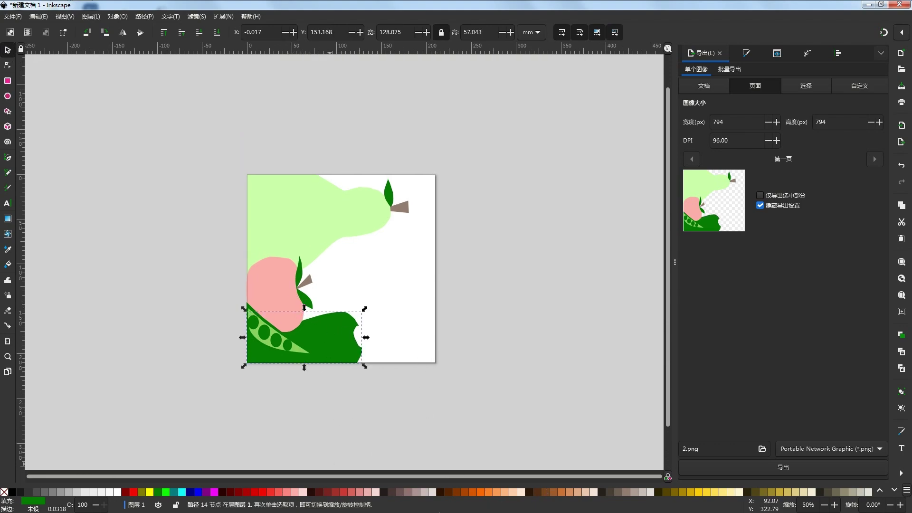
Step: Recolor the bottom shape as a carrot, trying a strong orange and settling on the lighter one, and deselect it
left_click(481, 492)
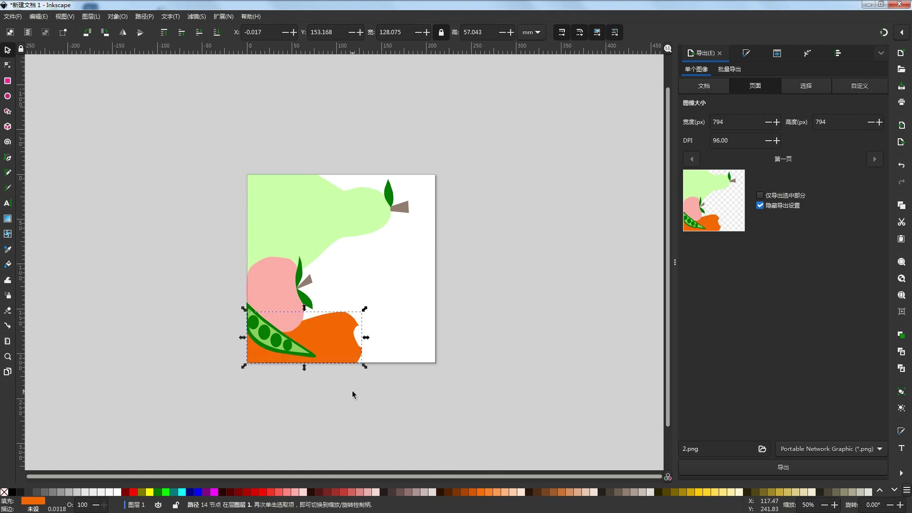
left_click(488, 493)
left_click_drag(381, 379, 397, 387)
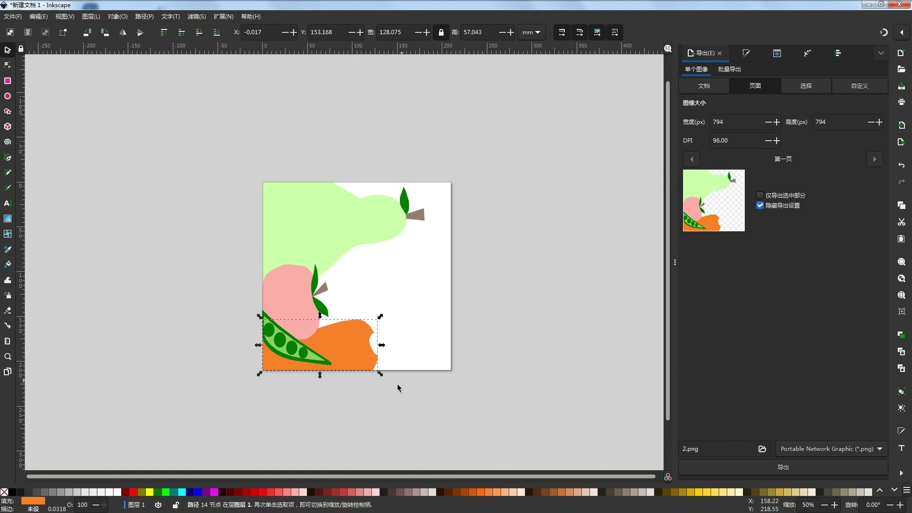
left_click(397, 387)
scroll(318, 386, "down", 1)
scroll(318, 386, "up", 1)
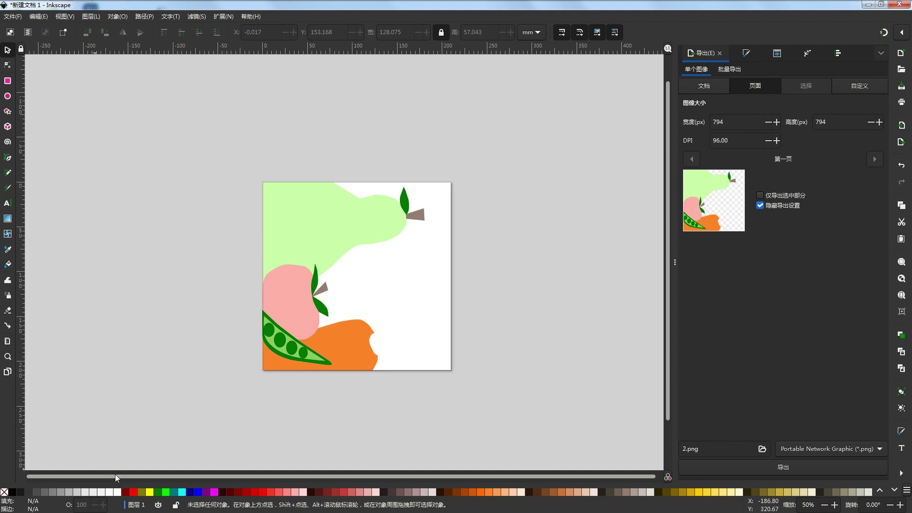
Step: Start a Pen path for the carrot's leaves outside its notched end and curve it along the notch, redoing the middle nodes
left_click(11, 158)
scroll(369, 369, "up", 3)
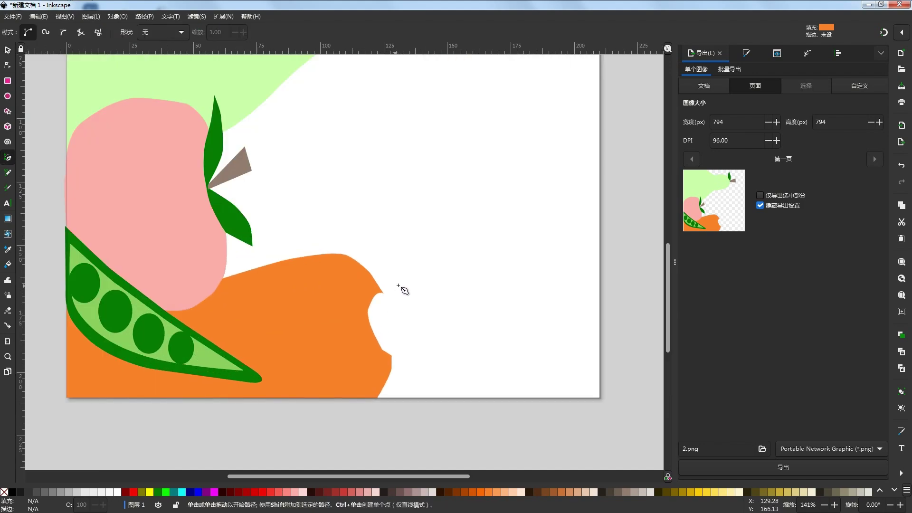
left_click(416, 280)
left_click_drag(377, 292, 369, 300)
left_click(366, 312)
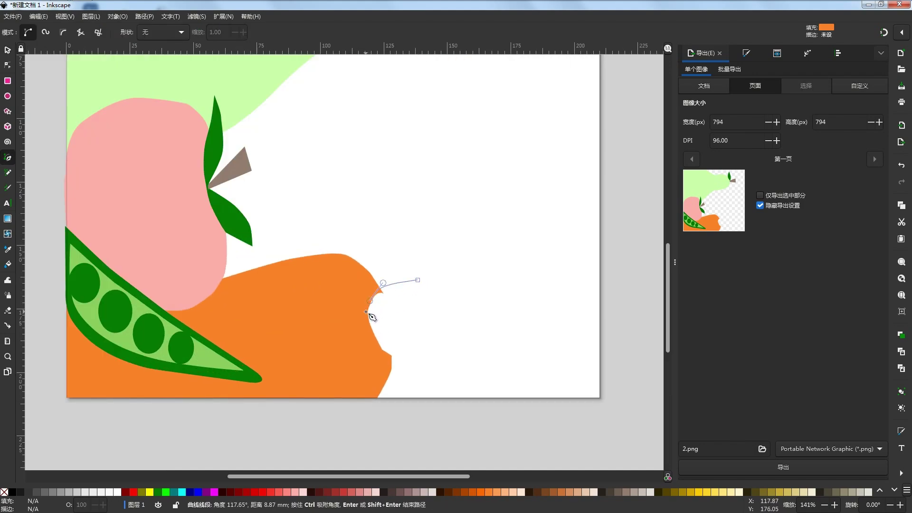
left_click(369, 339)
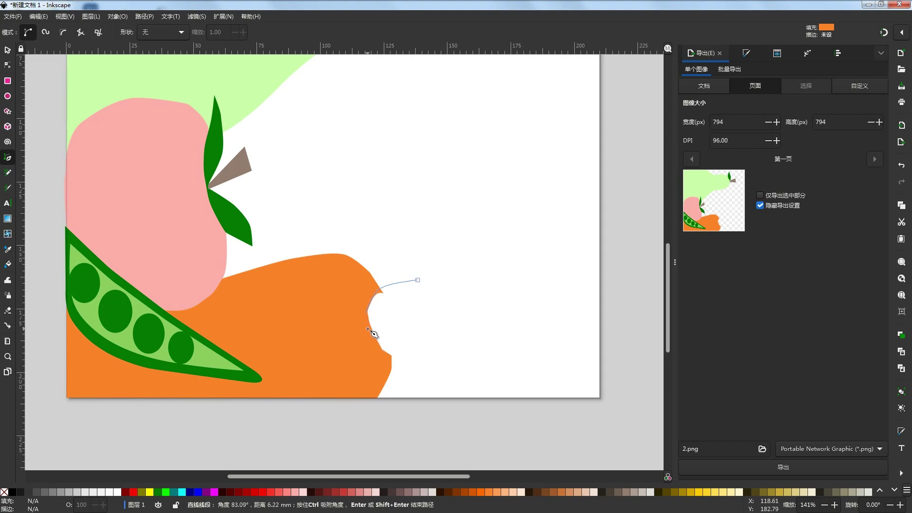
key("BackSpace")
key("BackSpace")
left_click_drag(366, 310, 364, 321)
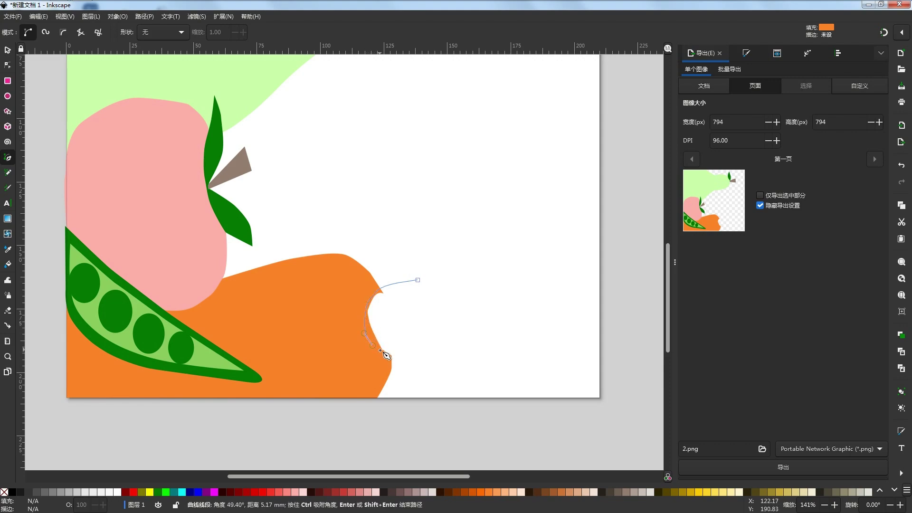
mouse_move(377, 351)
left_mouse_down()
mouse_move(397, 357)
mouse_move(384, 354)
left_mouse_up()
Step: Continue the leaf path through several pointed fronds, redoing the upper ones, and close it at the start node
left_click_drag(447, 360, 456, 304)
key("ctrl+z")
left_click(466, 303)
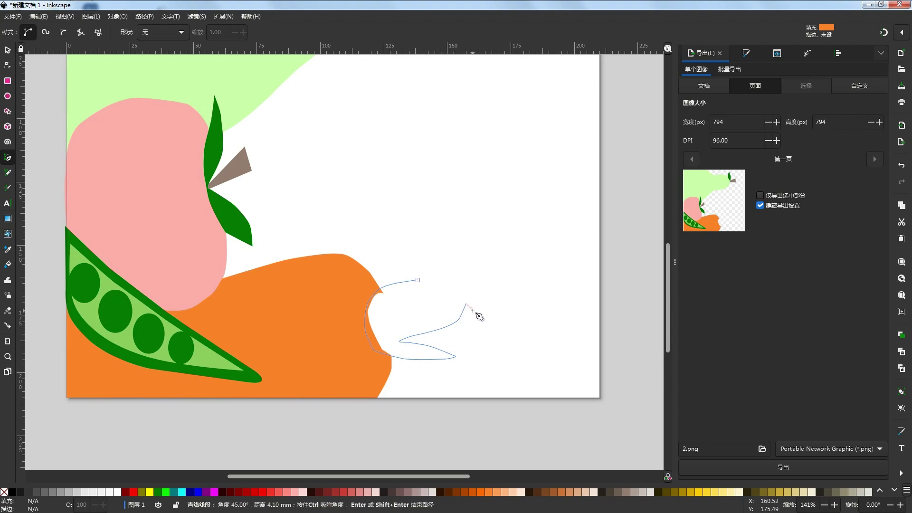
key("ctrl+z")
left_click_drag(463, 306, 425, 289)
left_click(398, 316)
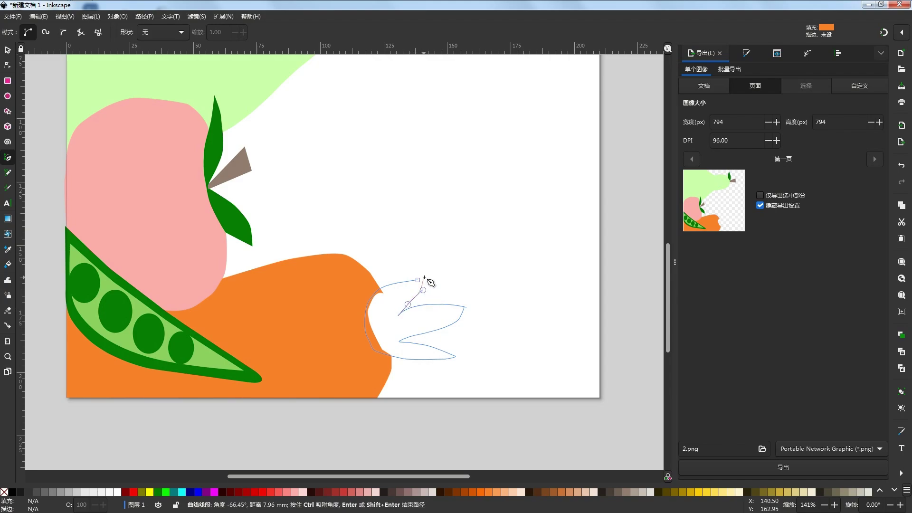
left_click(426, 278)
left_click(417, 280)
Step: Fill the carrot's leaf shape with dark green and deselect it
scroll(347, 335, "down", 2)
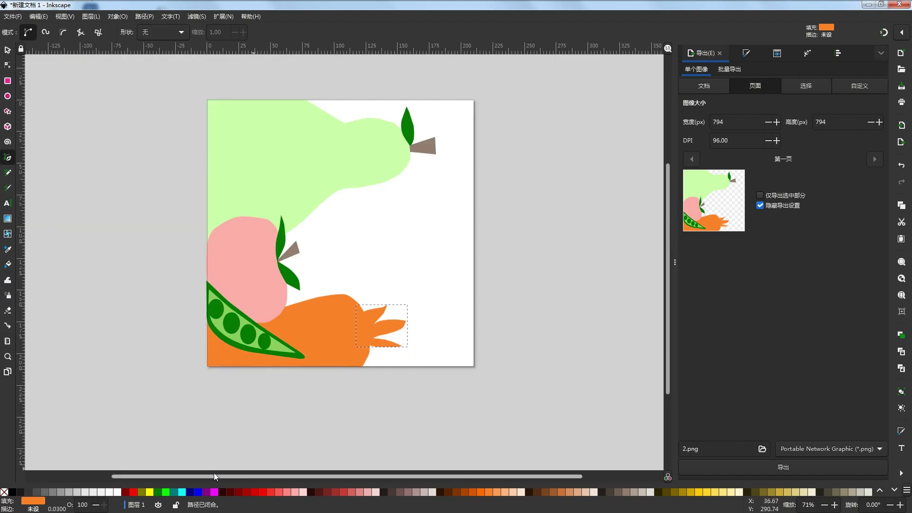
left_click(150, 492)
left_click(157, 492)
scroll(338, 433, "down", 2)
key("Escape")
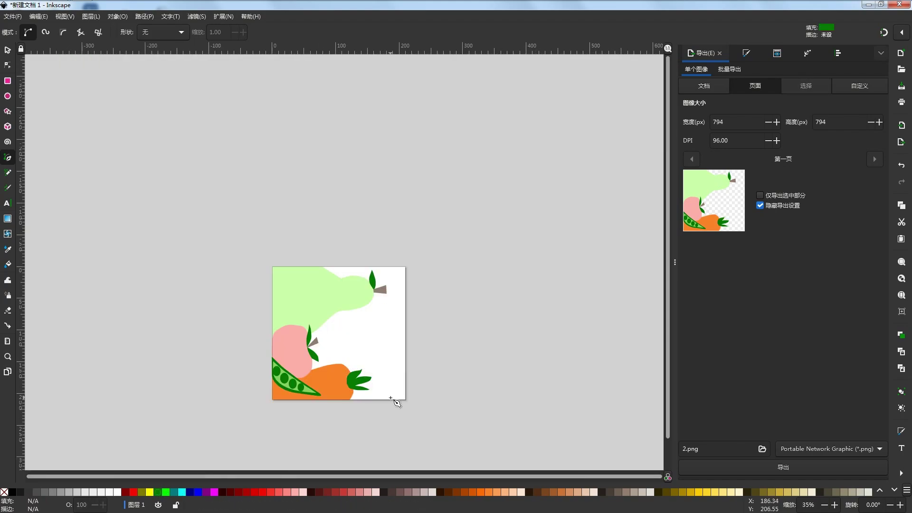
key("s")
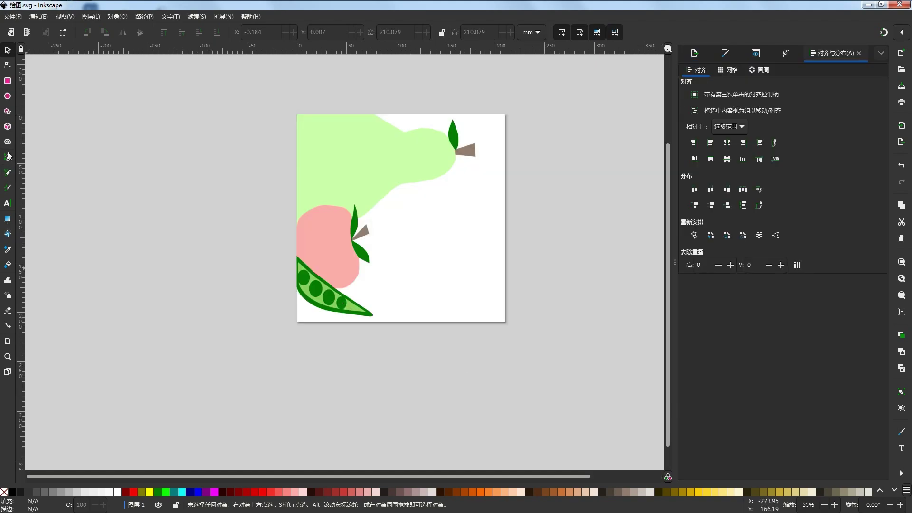
Step: Draw a closed Pen path from the pea pod's outer end over a rounded carrot body and back along the page's bottom and left edges
left_click(8, 157)
scroll(366, 308, "up", 2)
scroll(326, 313, "down", 2)
scroll(331, 295, "down", 1)
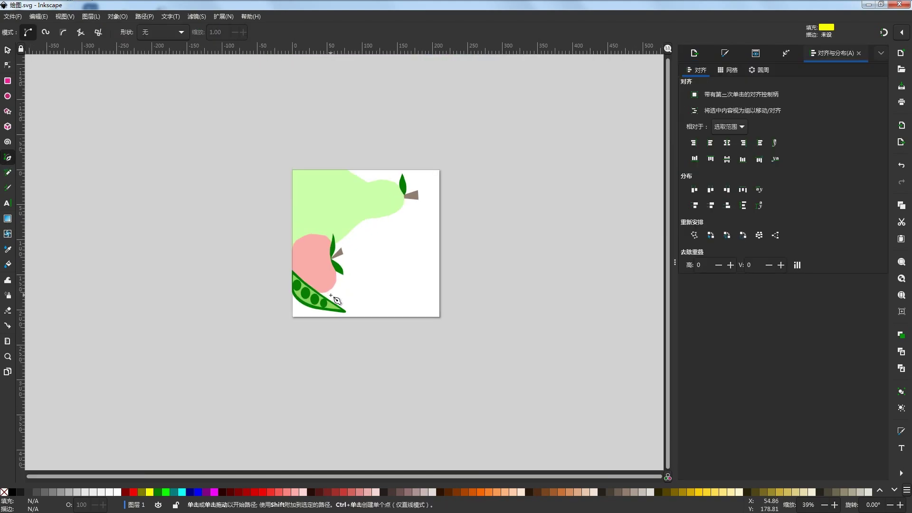
scroll(329, 298, "up", 2)
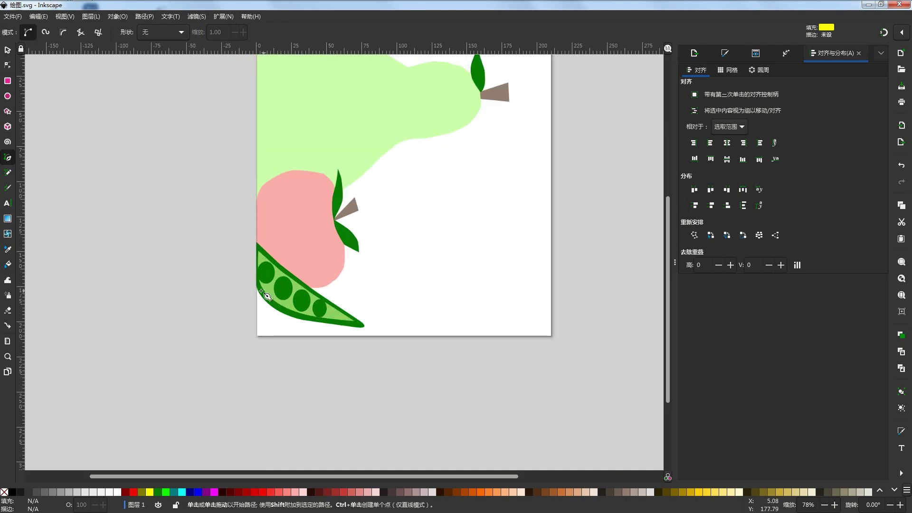
left_click(258, 284)
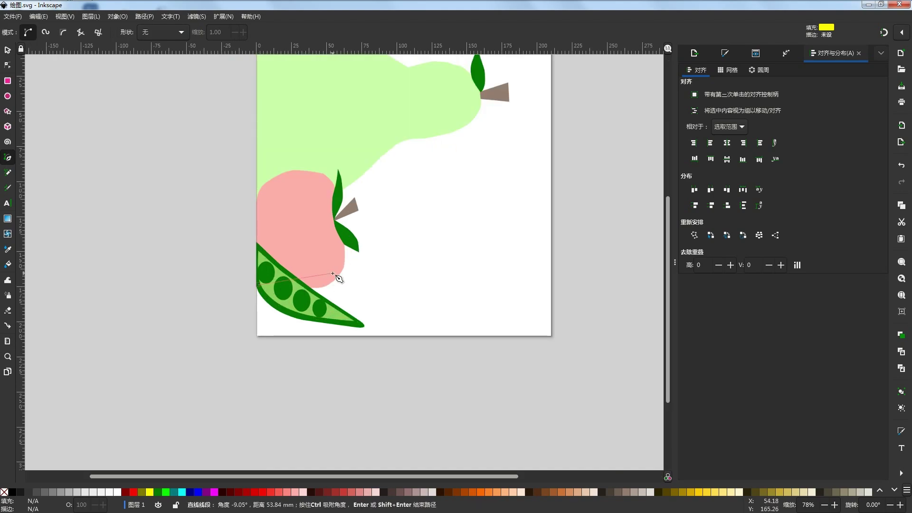
left_click_drag(385, 265, 438, 328)
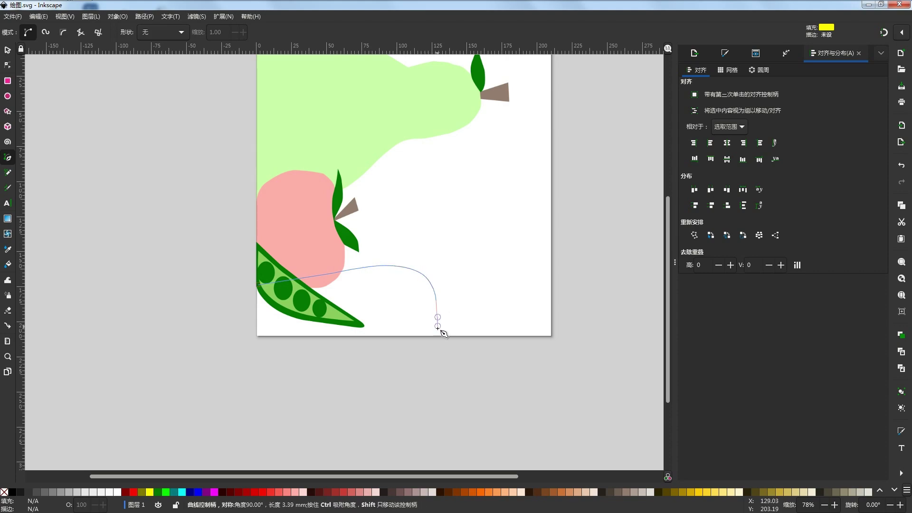
left_click(434, 336)
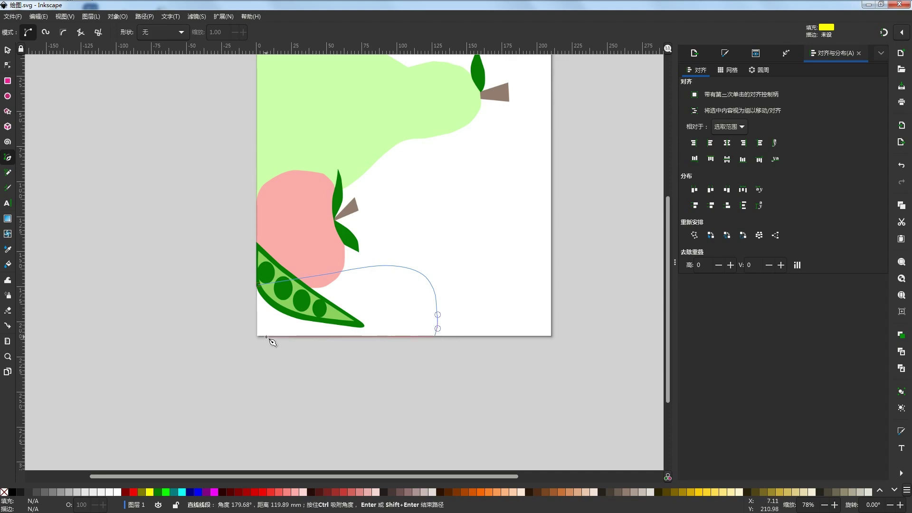
left_click(256, 336)
left_click(258, 285)
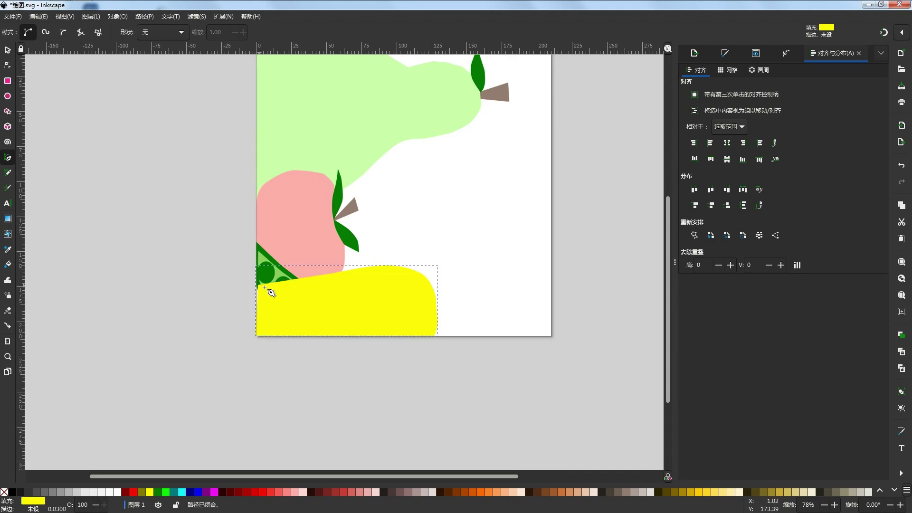
Step: Nudge the yellow carrot body's upper-left node slightly toward the page's left edge
left_click(10, 65)
scroll(239, 334, "up", 3)
left_click_drag(294, 199, 290, 197)
scroll(198, 249, "down", 3)
left_click_drag(300, 232, 304, 288)
Step: Send the yellow carrot body behind the other artwork and fill it with orange
left_click(8, 50)
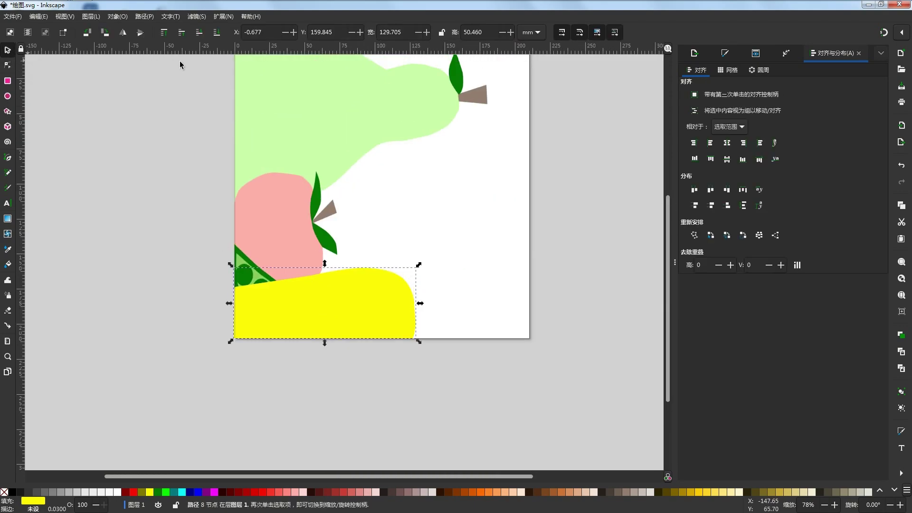
left_click(217, 33)
scroll(380, 311, "down", 2)
left_click_drag(409, 300, 400, 336)
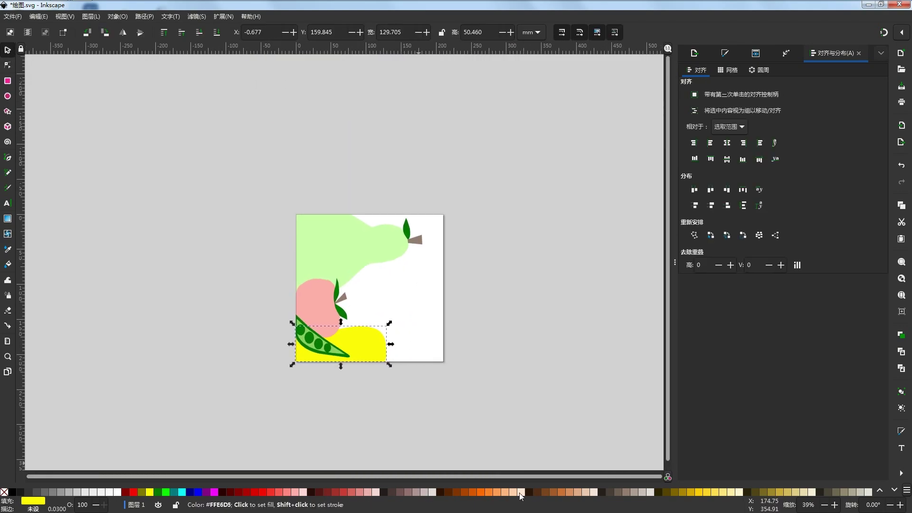
left_click(488, 493)
scroll(366, 340, "up", 2)
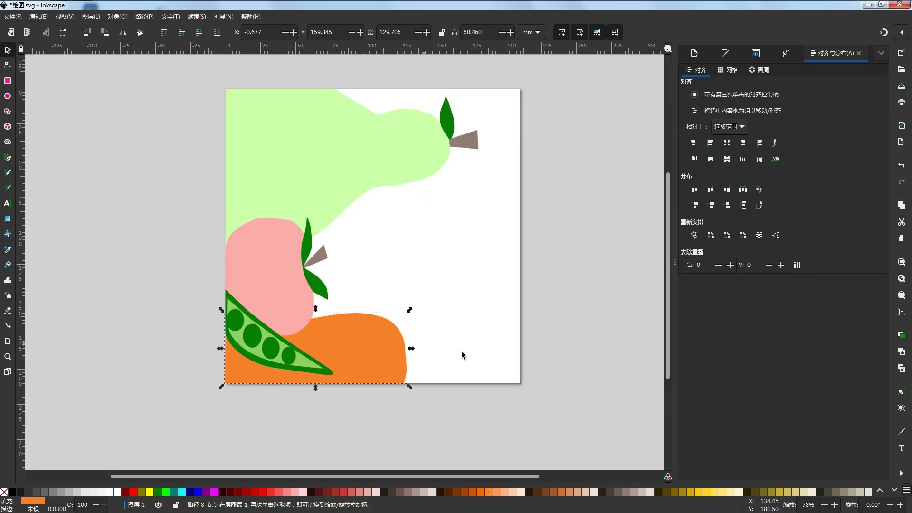
Step: Draw a cluster of three pointed leaves with the Pen tool at the carrot's right end and fill it dark green
left_click(10, 162)
left_click(424, 373)
key("Escape")
scroll(409, 371, "up", 1)
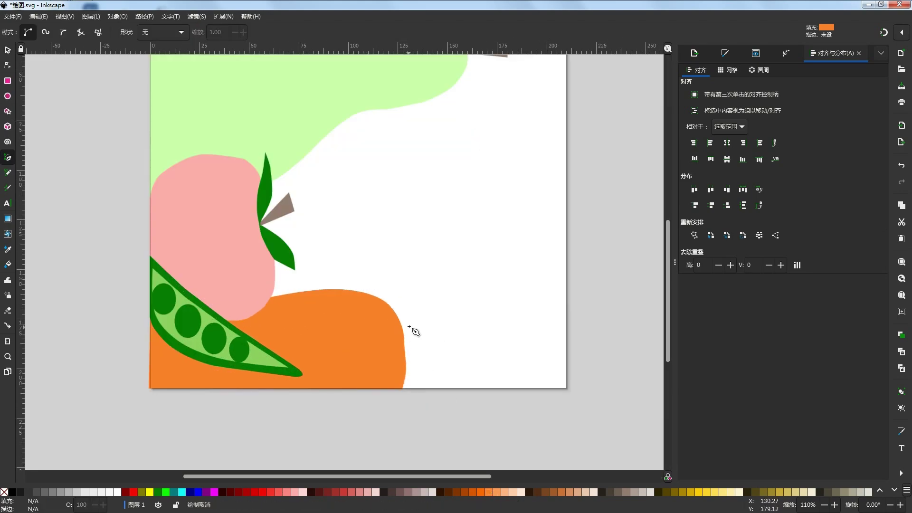
left_click(441, 316)
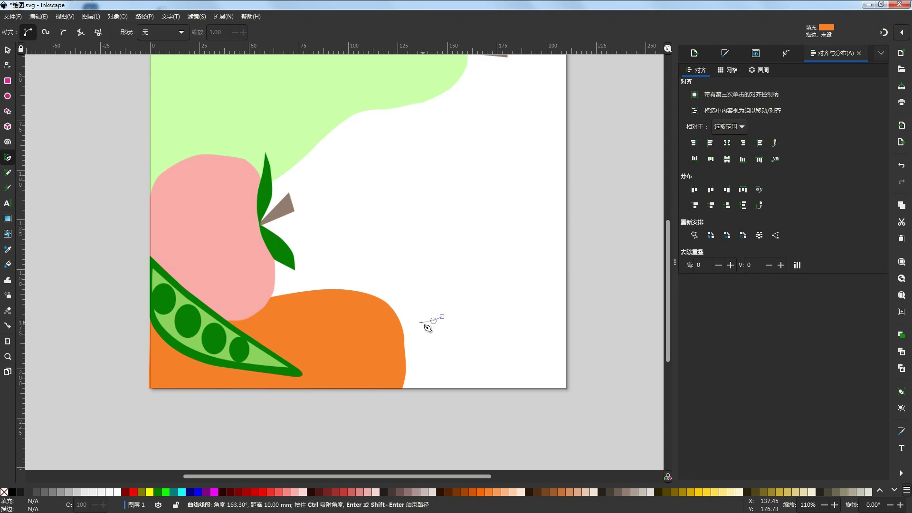
left_click_drag(420, 323, 427, 376)
left_click(412, 320)
key("ctrl+z")
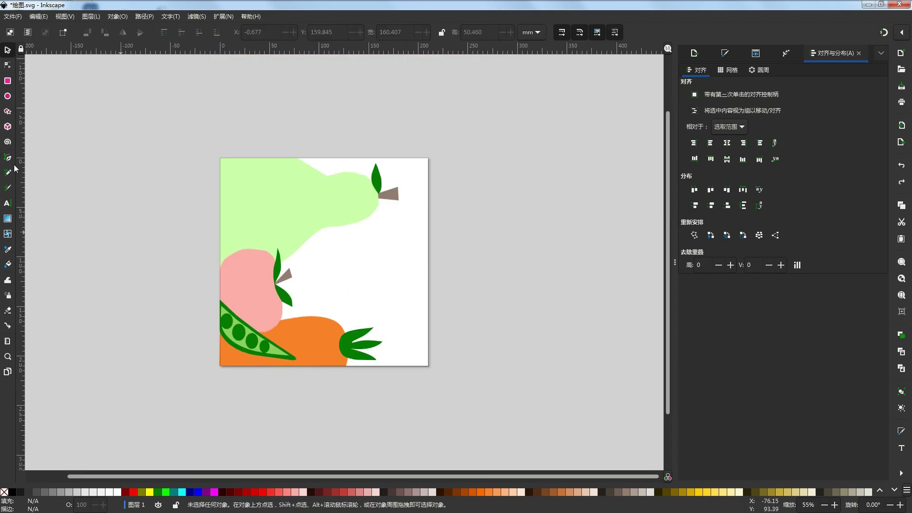
Step: Draw a closed teardrop about 10 mm by 4 mm on the carrot body with the Pen tool and fill it white
left_click(7, 157)
scroll(361, 314, "up", 5, "ctrl")
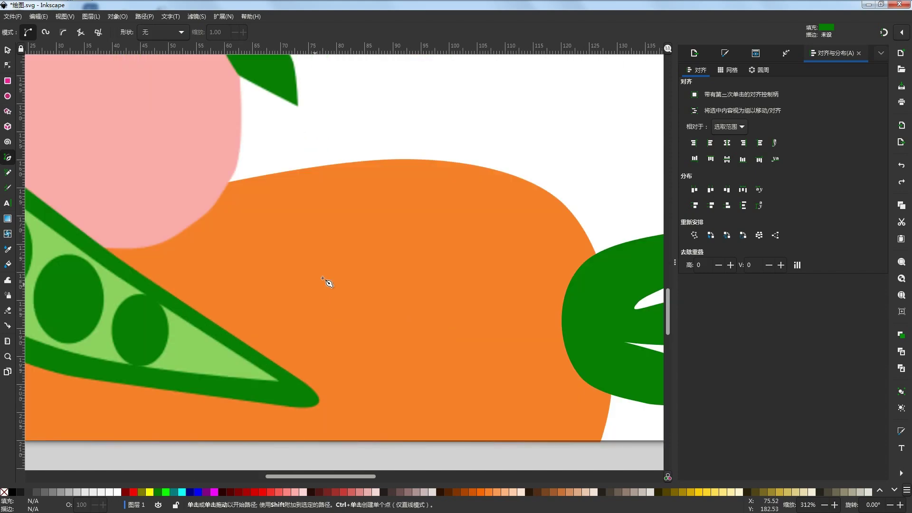
left_click(305, 263)
left_click_drag(349, 241, 358, 262)
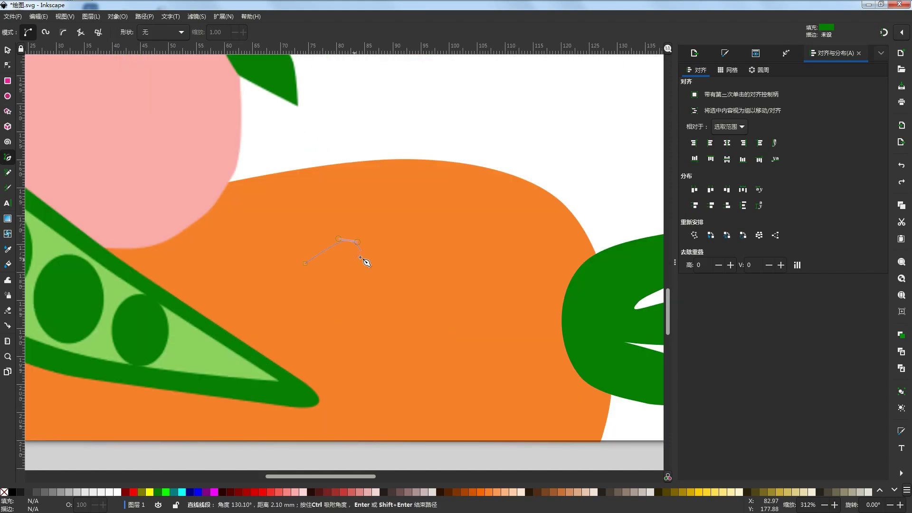
left_click(305, 263)
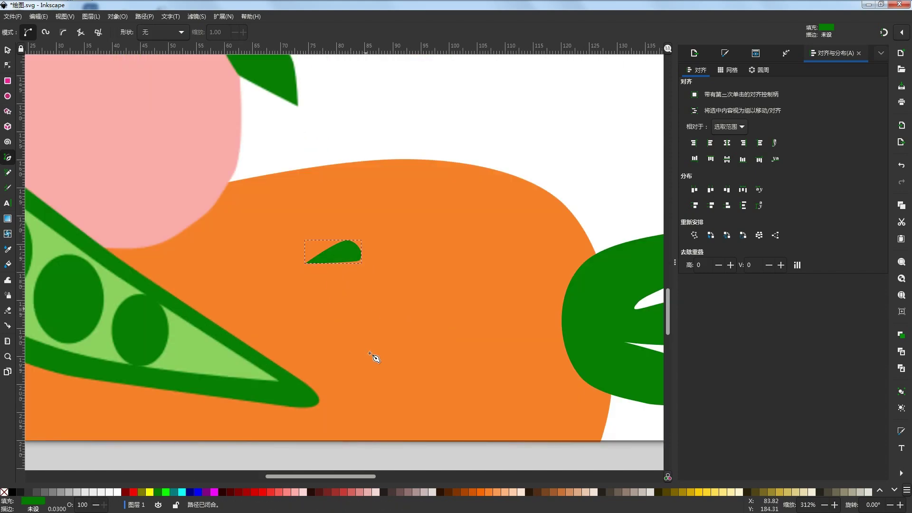
left_click(117, 492)
scroll(338, 251, "down", 3, "ctrl")
key("s")
key("Escape")
Step: Duplicate the white teardrop seven times and arrange the copies in three rows across the carrot, leaving nothing selected
left_click(343, 253)
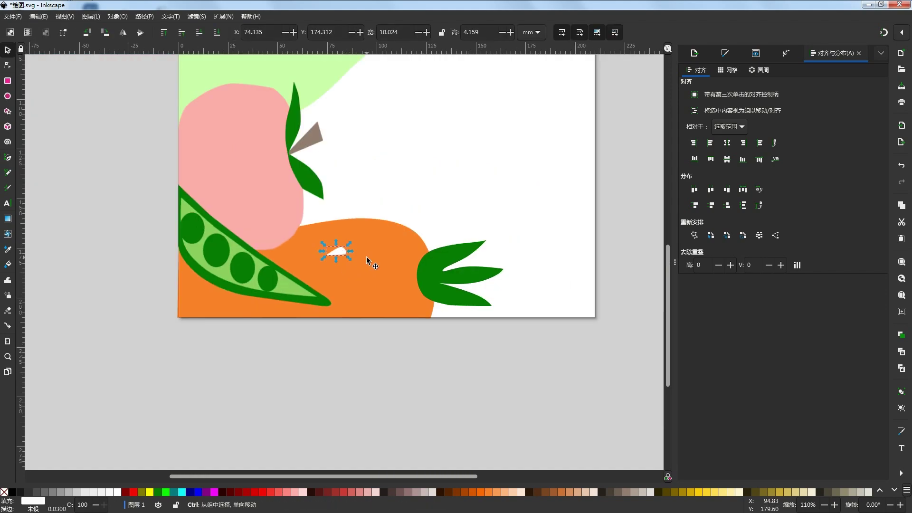
key("ctrl+d")
mouse_move(339, 251)
left_mouse_down()
mouse_move(377, 247)
mouse_move(376, 272)
mouse_move(304, 271)
mouse_move(304, 249)
mouse_move(379, 233)
mouse_move(344, 236)
mouse_move(349, 252)
left_mouse_up()
key("ctrl+d")
key("ctrl+d")
key("ctrl+d")
key("ctrl+d")
key("ctrl+d")
key("ctrl+d")
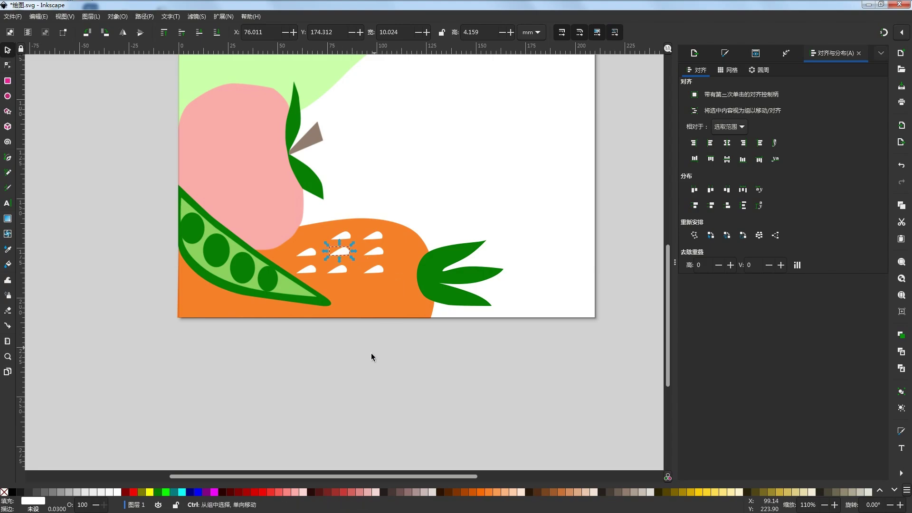
left_click(371, 353)
scroll(361, 319, "down", 3)
left_click_drag(436, 277, 414, 303)
scroll(382, 321, "down", 1)
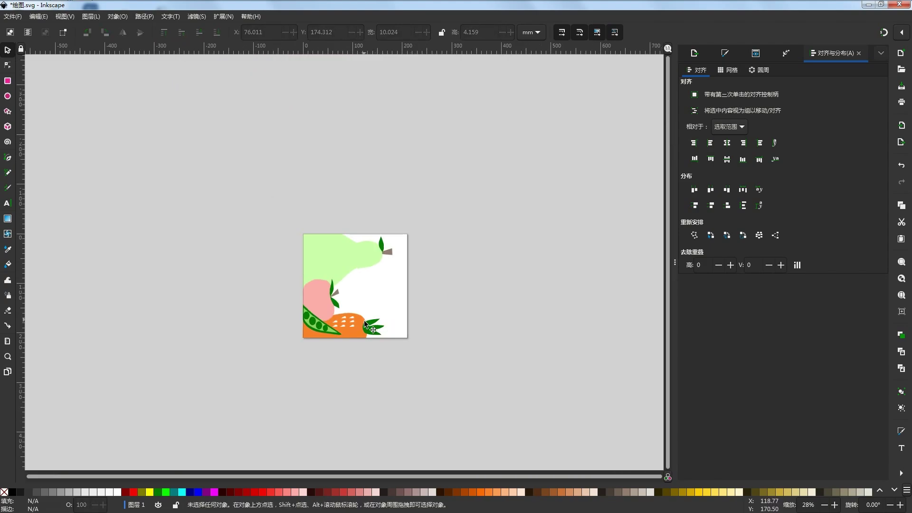
scroll(350, 341, "up", 3)
scroll(350, 342, "down", 2)
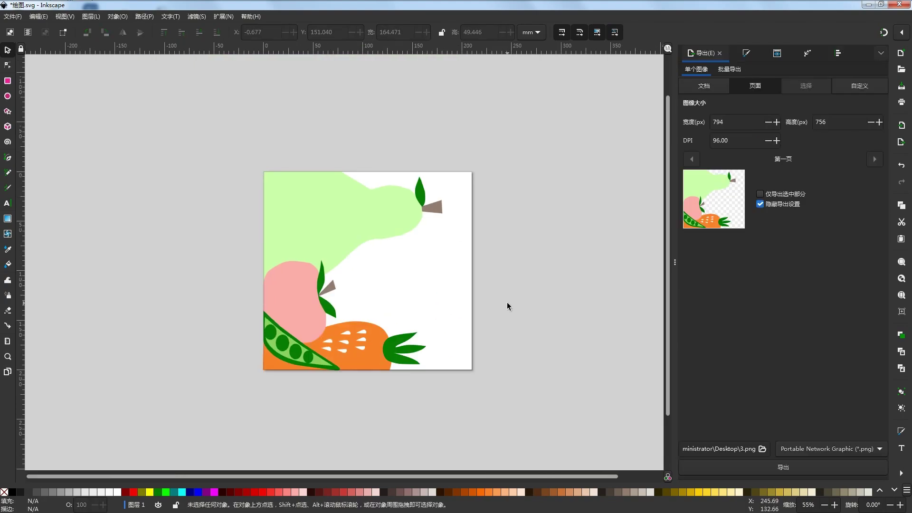
Step: Draw a light orange ellipse about 99 mm by 96 mm over the carrot leaves near the page's lower-right corner
left_click(7, 98)
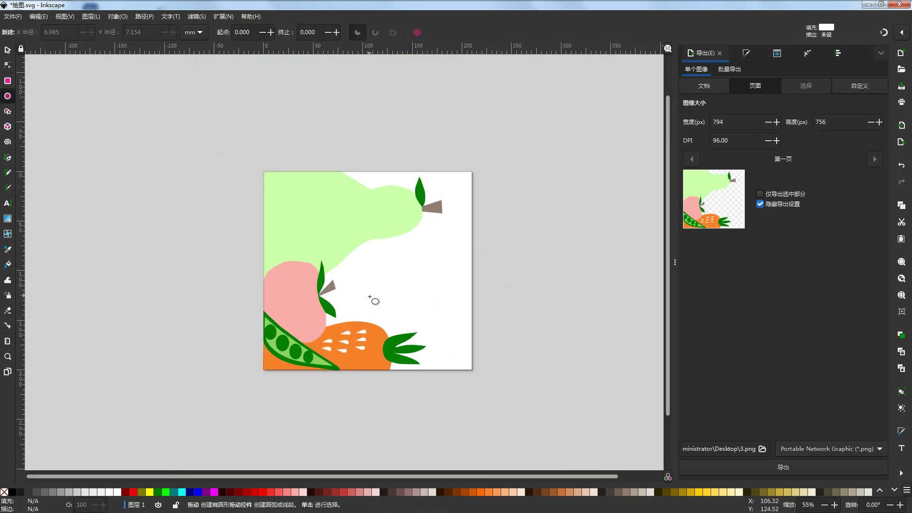
left_click(504, 492)
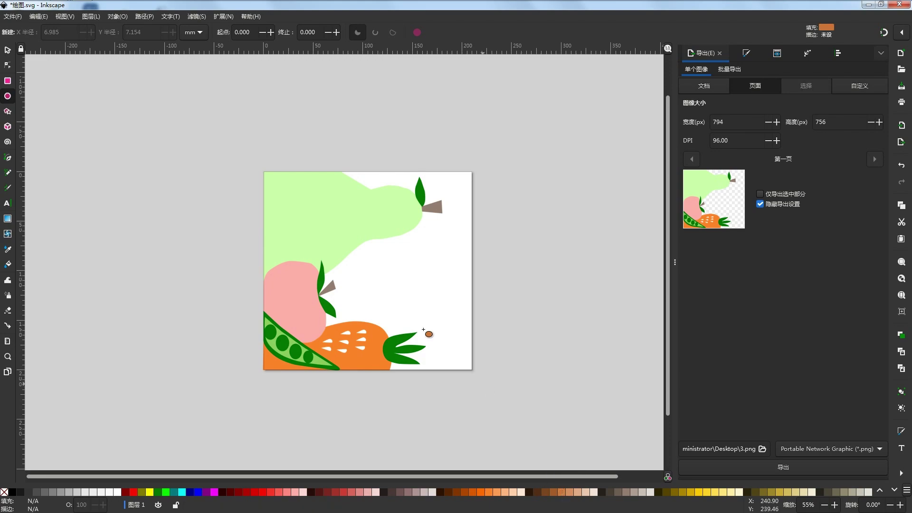
left_click(498, 492)
left_click_drag(395, 281, 490, 373)
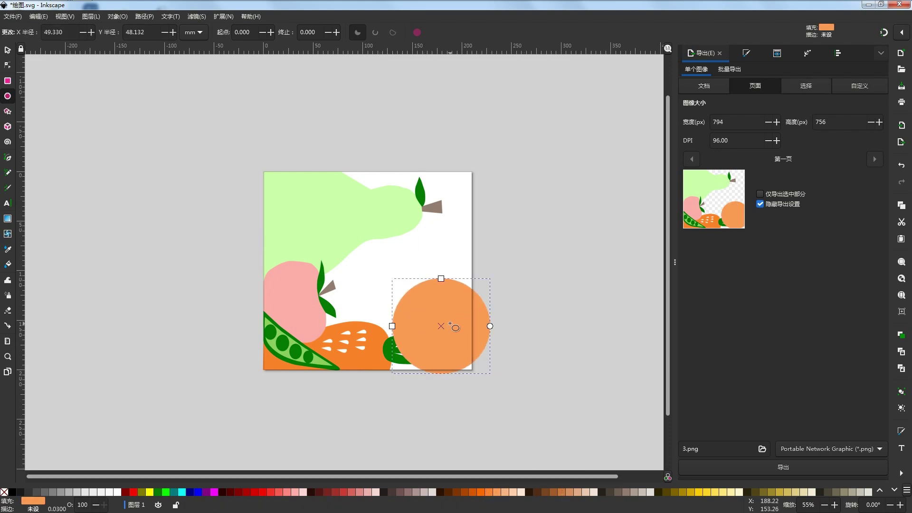
Step: Move the orange ellipse to about X 108, Y 101 mm and send it behind the other artwork, leaving nothing selected
key("s")
left_click_drag(442, 316, 420, 309)
left_click(217, 33)
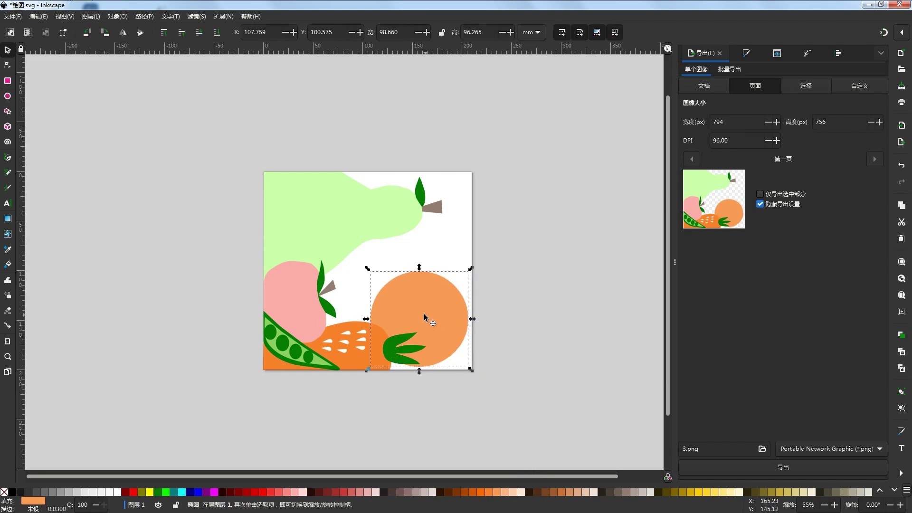
left_click(436, 243)
scroll(433, 321, "down", 2)
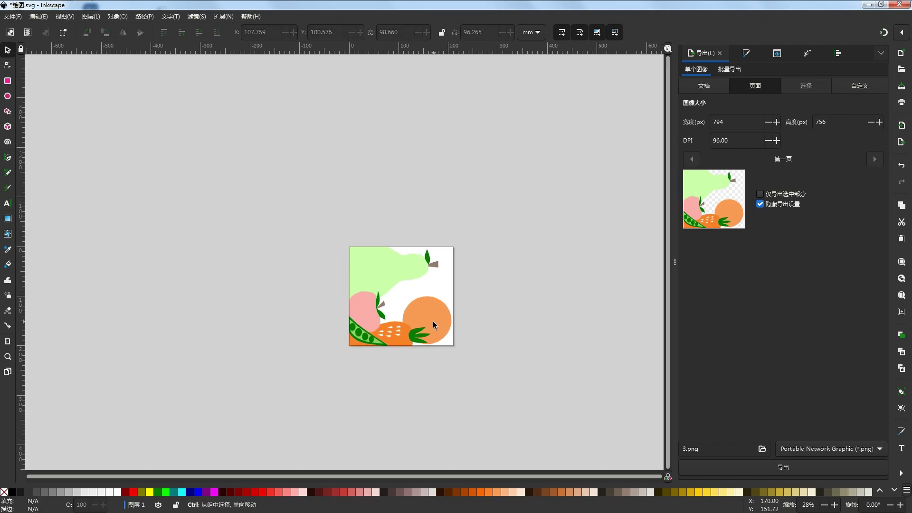
scroll(433, 320, "up", 3)
left_click(424, 302)
left_click(465, 446)
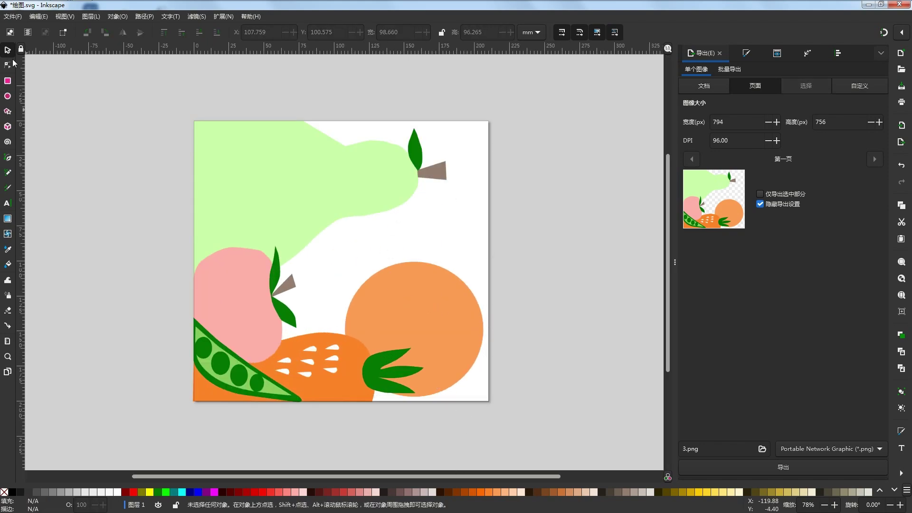
Step: Draw a closed tapered stem about 24 mm by 27 mm rising from the orange's upper-left edge with the Pen tool
left_click(8, 157)
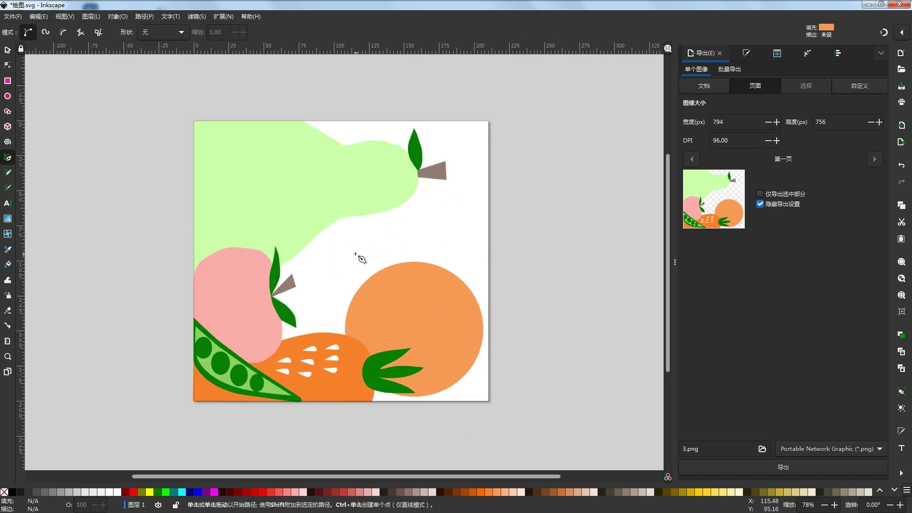
left_click(356, 254)
mouse_move(387, 267)
left_mouse_down()
mouse_move(360, 233)
mouse_move(381, 269)
left_mouse_up()
left_click(384, 271)
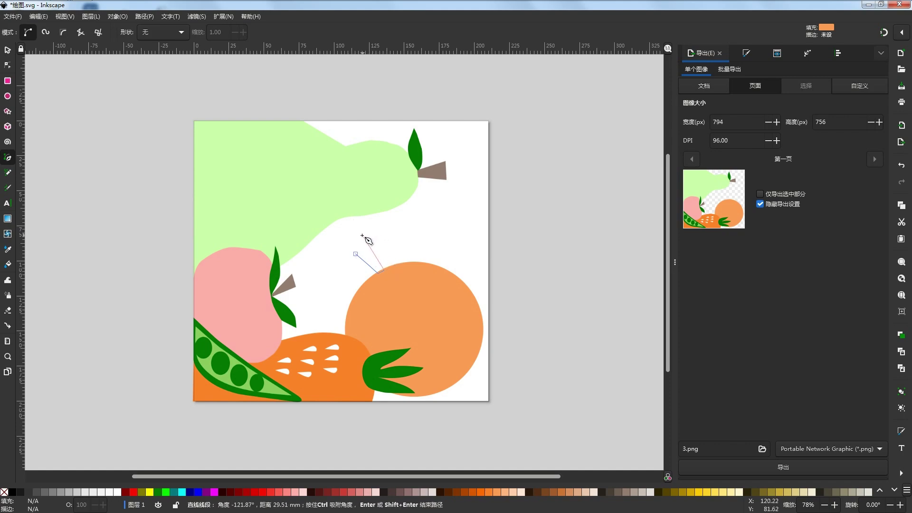
left_click(360, 234)
left_click(351, 251)
Step: Try several brown and tan fills on the orange's stem, ending with #C87137
scroll(380, 317, "down", 3)
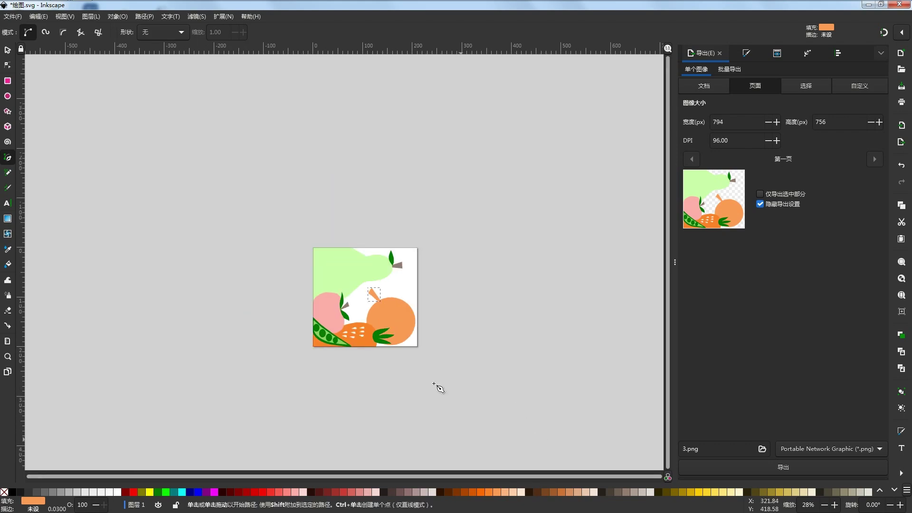
left_click(547, 493)
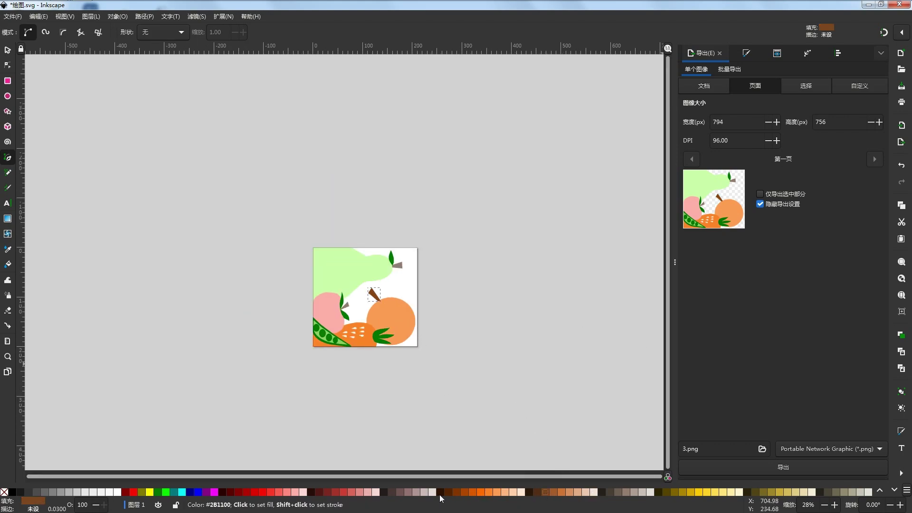
left_click(579, 495)
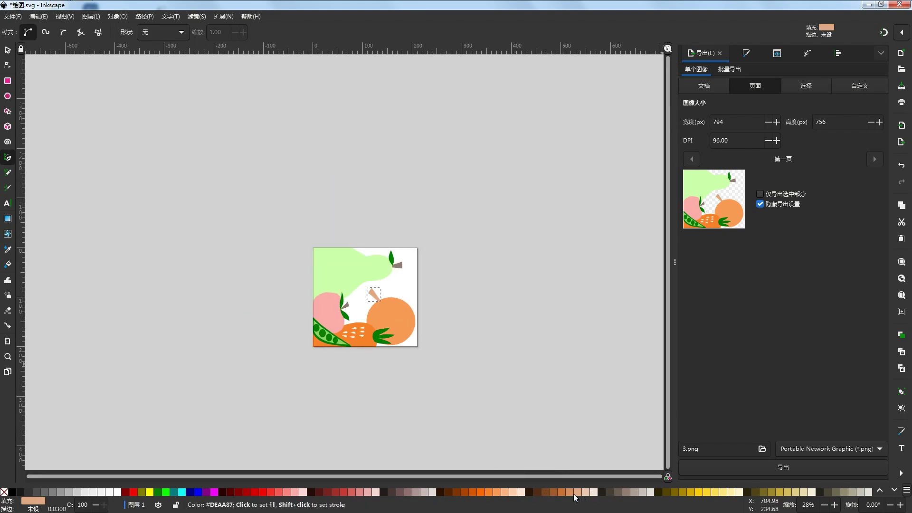
left_click(571, 494)
left_click(560, 491)
left_click(552, 491)
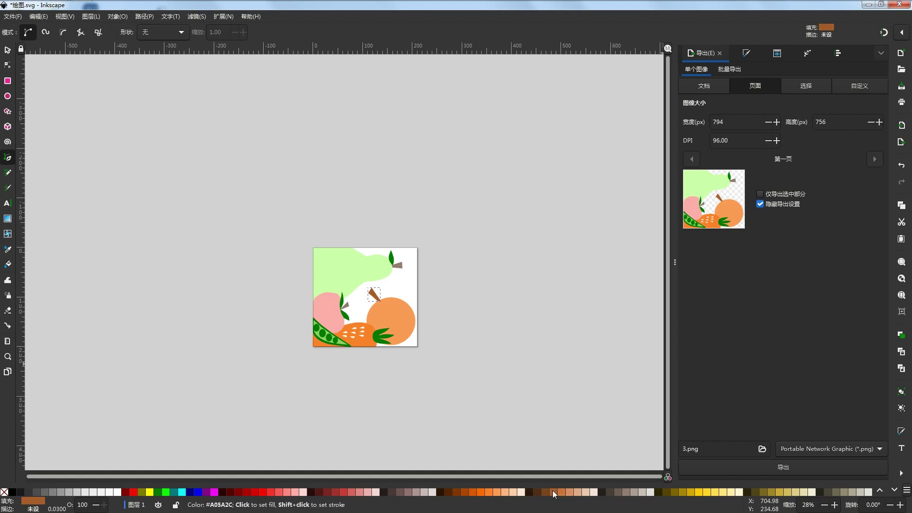
left_click(545, 492)
left_click(537, 492)
left_click(556, 492)
left_click(563, 494)
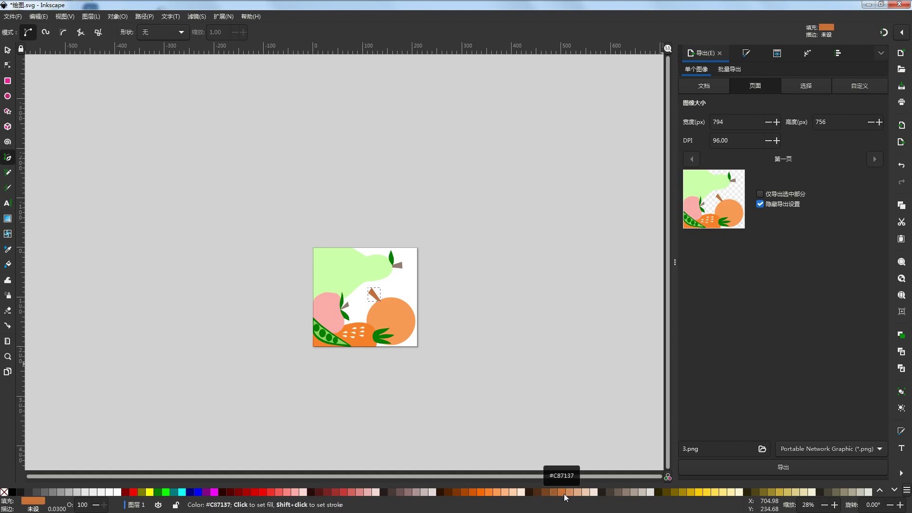
Step: Fill the orange's stem with grey-brown 917C6F to match the other stems and deselect it
scroll(369, 305, "up", 3)
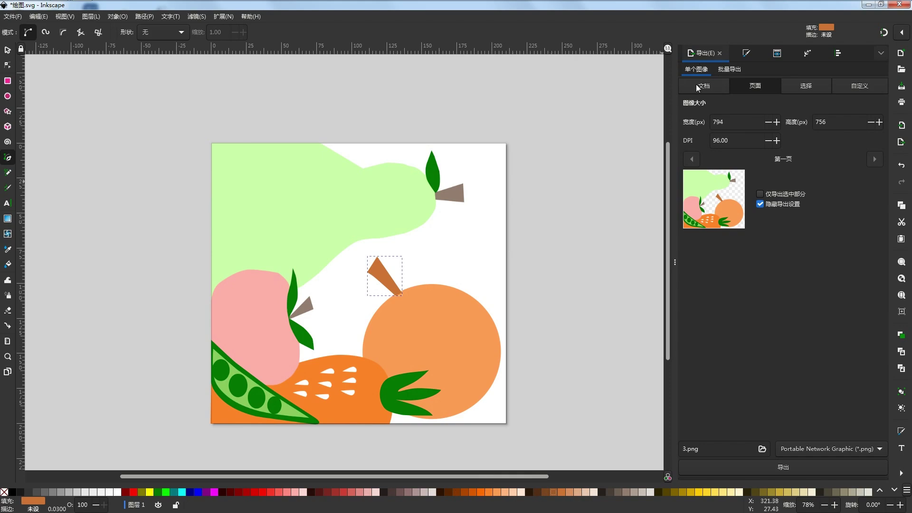
left_click(398, 492)
left_click(406, 493)
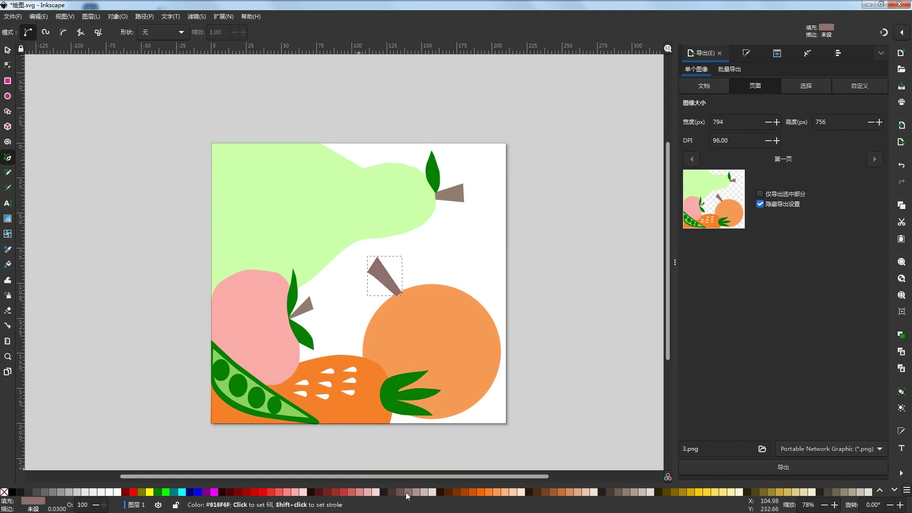
left_click(415, 492)
left_click(411, 493)
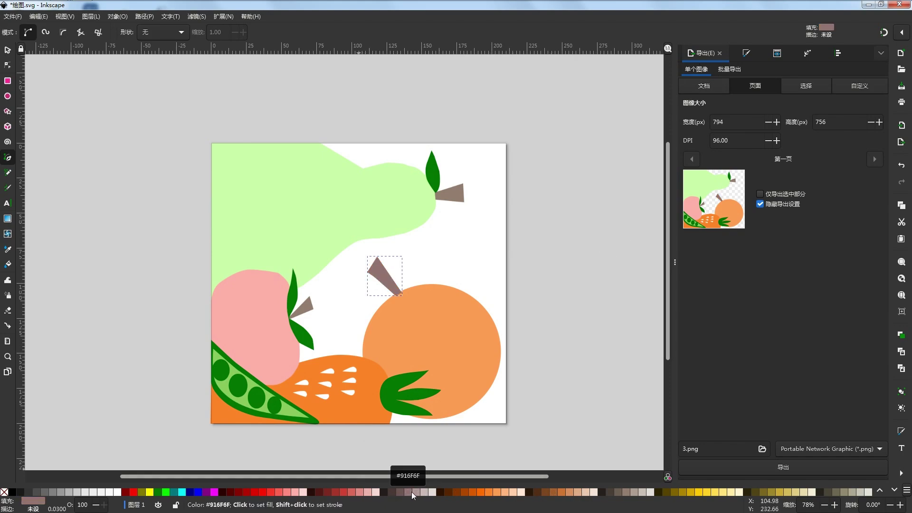
left_click(581, 338)
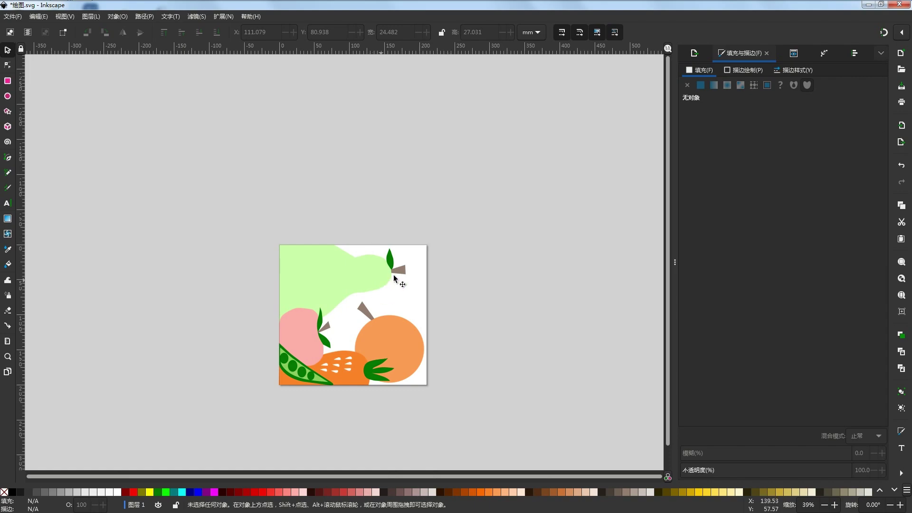
Step: Draw a closed leaf about 13 mm by 31 mm beside the orange's stem with the Pen tool and fill it dark green
scroll(398, 303, "up", 1)
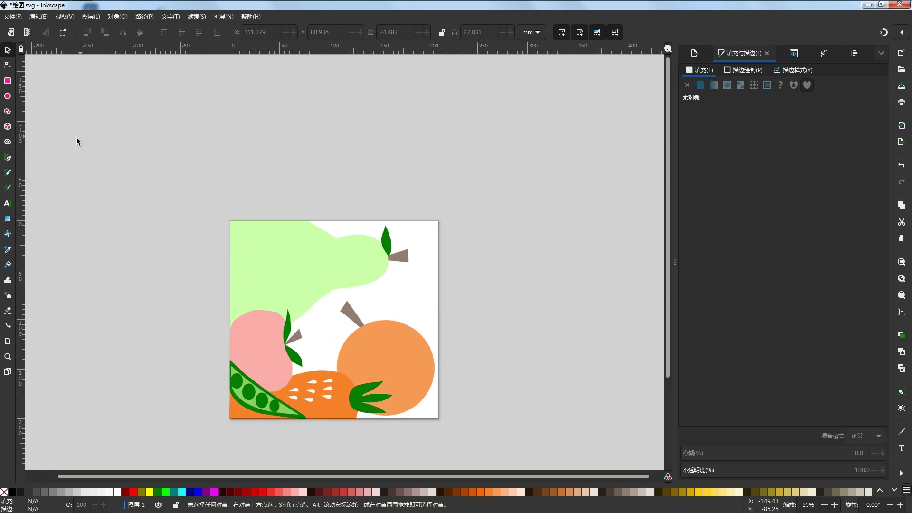
left_click(8, 158)
scroll(375, 368, "up", 1)
scroll(357, 300, "up", 2)
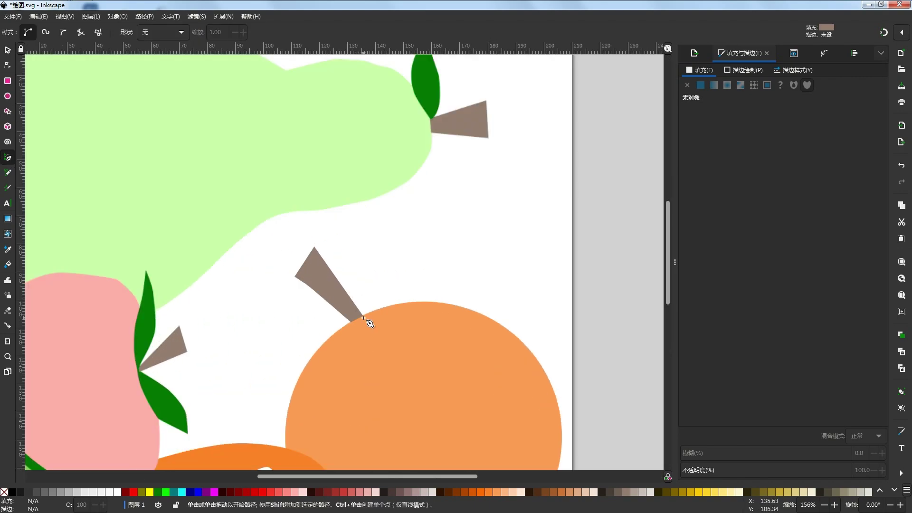
left_click(364, 313)
left_click_drag(365, 268, 393, 255)
key("ctrl+z")
left_click(387, 225)
left_click_drag(386, 287, 371, 303)
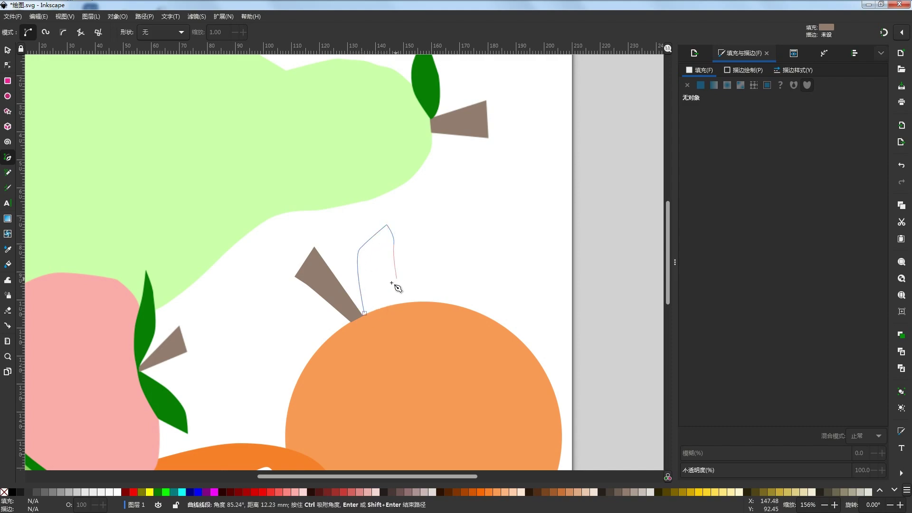
left_click(365, 312)
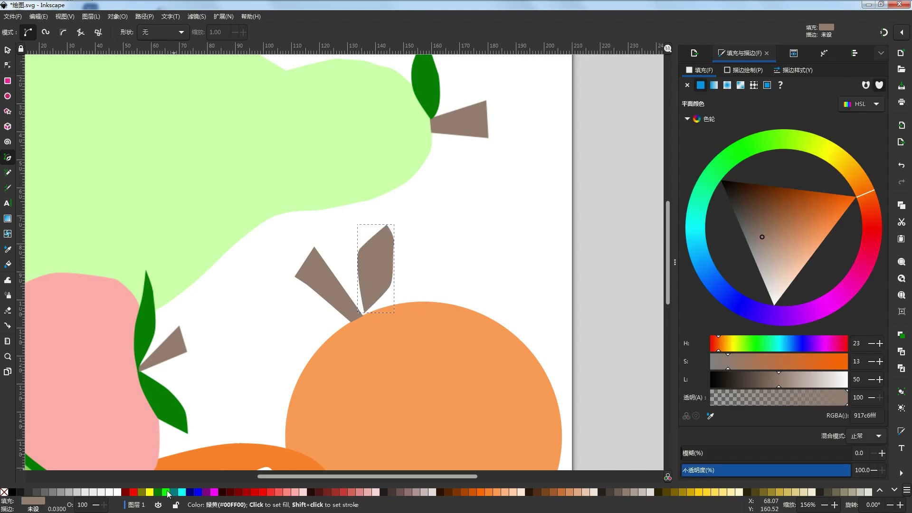
left_click(158, 492)
scroll(357, 322, "up", 1)
key("Escape")
left_click(8, 50)
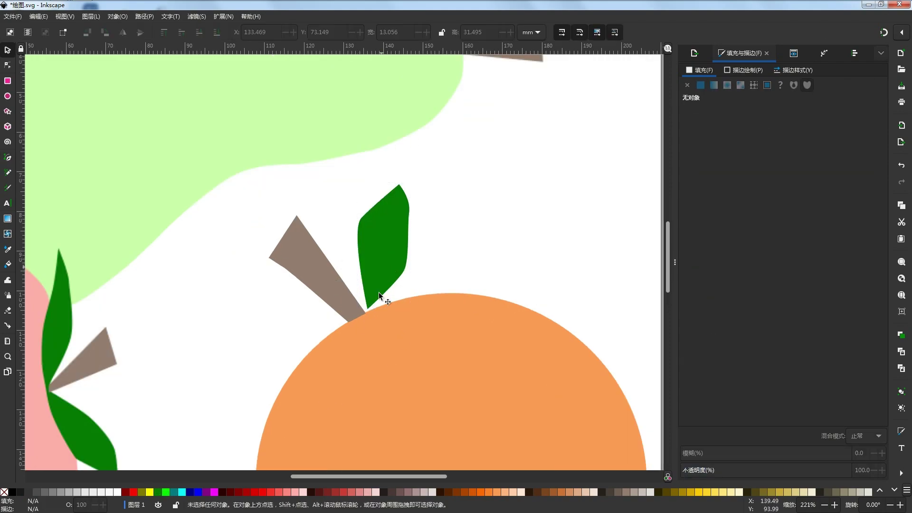
Step: Move the leaf's lower tip node onto the base of the orange's stem, at about X 135, Y 107 mm
left_click(379, 292)
scroll(379, 293, "up", 2)
left_click(8, 65)
left_click_drag(368, 347, 362, 355)
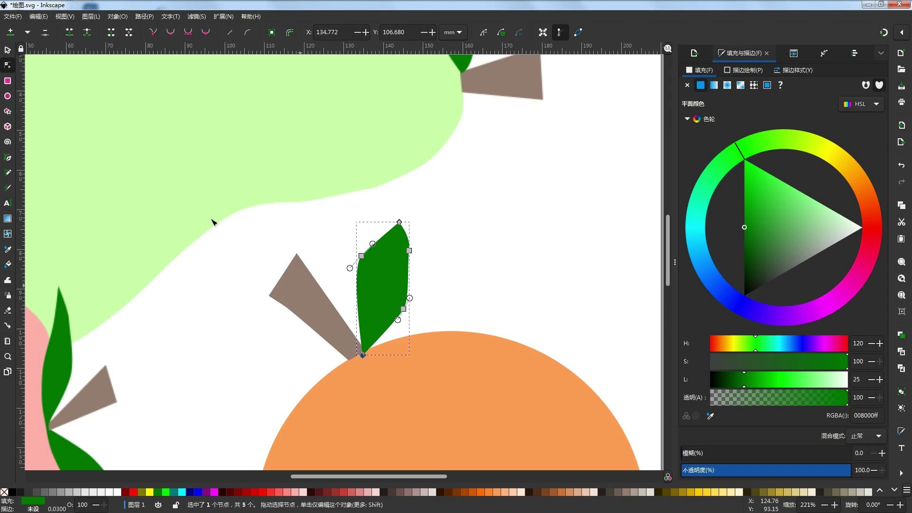
Step: Convert the three side nodes of the orange's leaf to auto-smooth so its edges curve, and deselect it
left_click(4, 50)
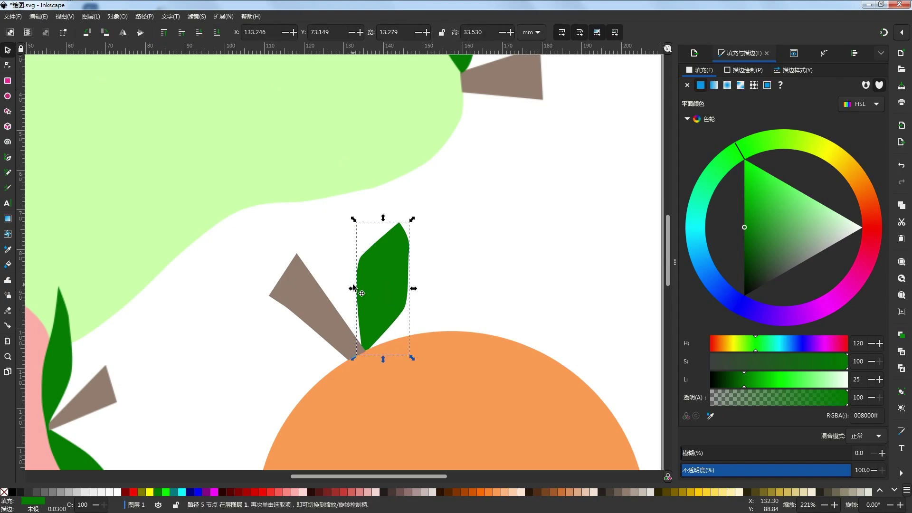
left_click(361, 261)
double_click(372, 266)
left_click(363, 257, "ctrl")
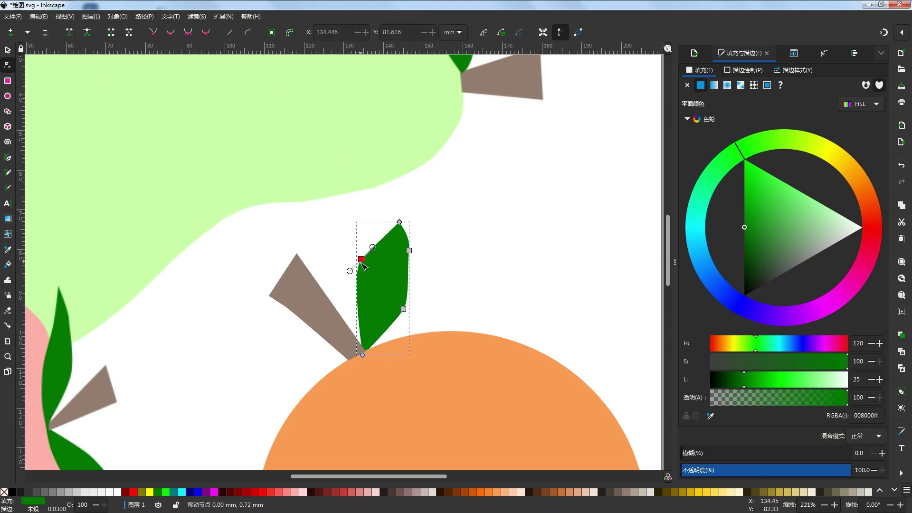
left_click(362, 257, "ctrl")
left_click(363, 257, "ctrl")
left_click(410, 251, "ctrl")
left_click(404, 309, "ctrl")
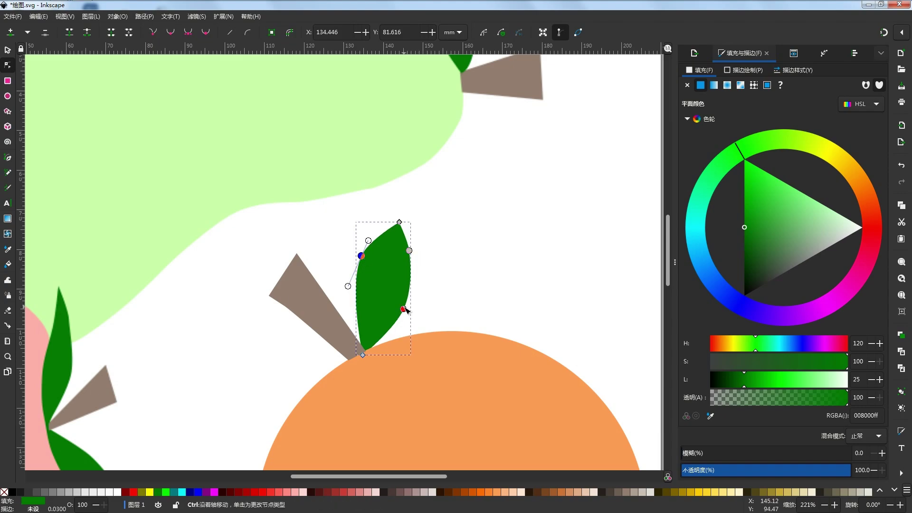
left_click(346, 315)
left_click(346, 316)
scroll(342, 302, "down", 3)
scroll(352, 329, "down", 2)
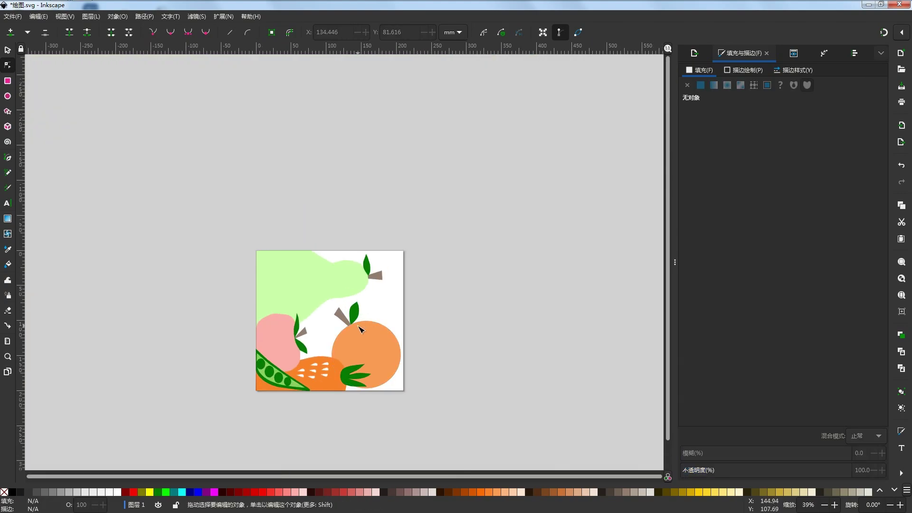
Step: Enlarge the orange's leaf to about 17 mm by 35 mm so it overlaps the stem's base, leaving nothing selected
scroll(359, 326, "up", 2)
left_click(355, 306)
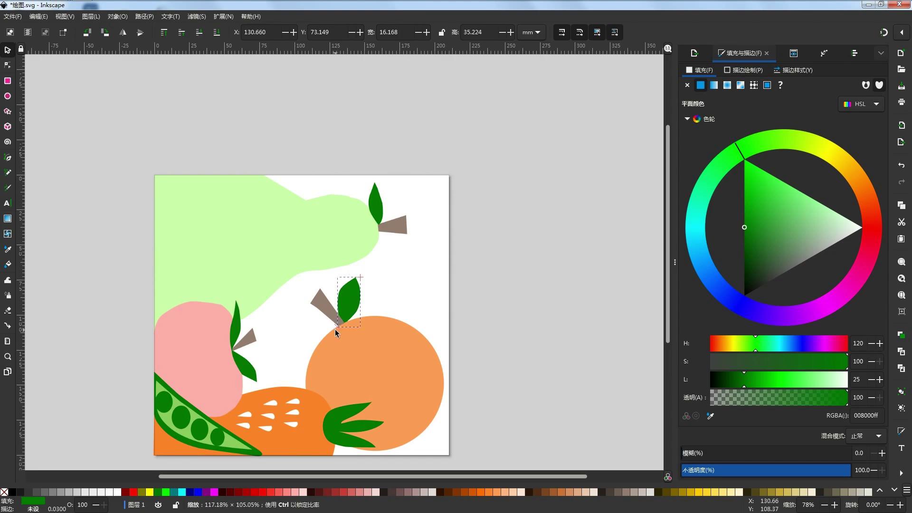
left_click_drag(336, 330, 335, 330)
left_click(452, 335)
scroll(332, 324, "down", 2)
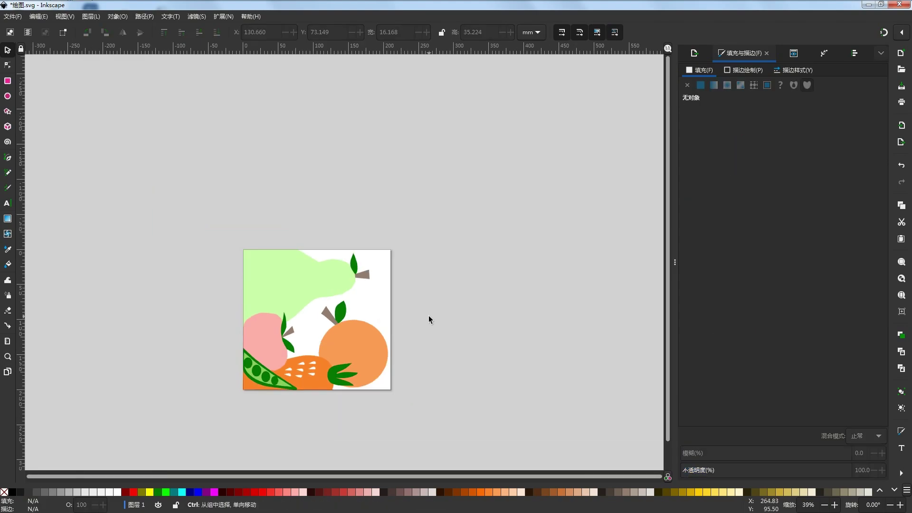
key("ctrl+z")
scroll(338, 333, "up", 2)
left_click(347, 297)
left_click_drag(332, 320, 362, 301)
left_click(385, 297)
scroll(384, 298, "down", 2)
scroll(371, 297, "up", 2)
left_click(360, 299)
left_click(408, 306)
scroll(409, 316, "down", 2)
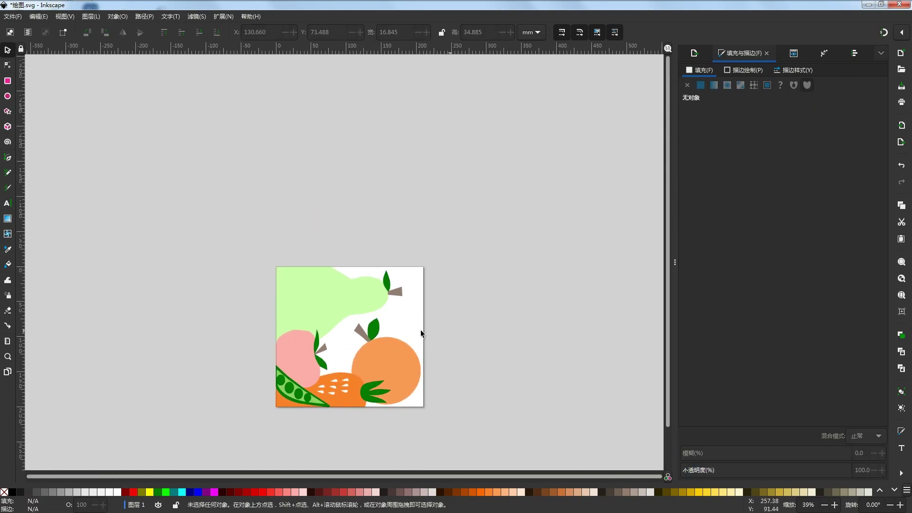
Step: Draw a closed purple shape about 49 mm by 66 mm with the Pen tool, tapering to a leftward point from the page's right edge
left_click(9, 158)
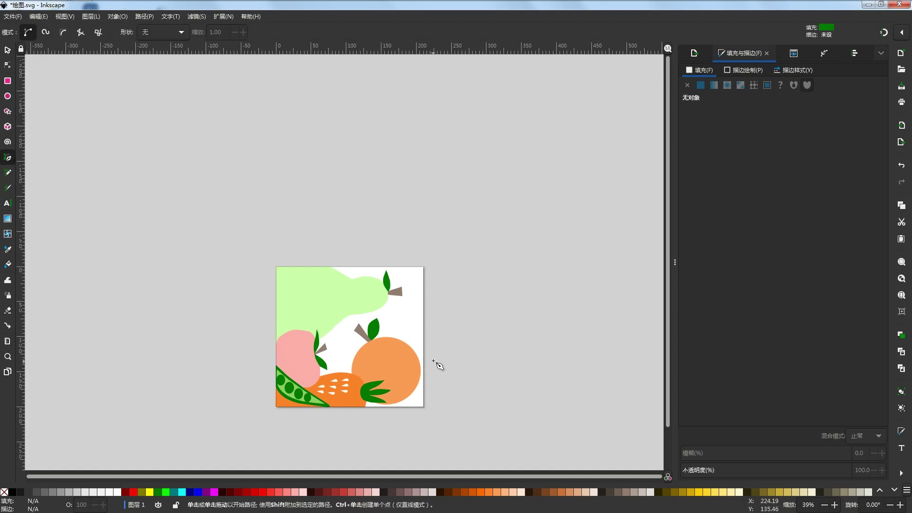
scroll(432, 361, "up", 4)
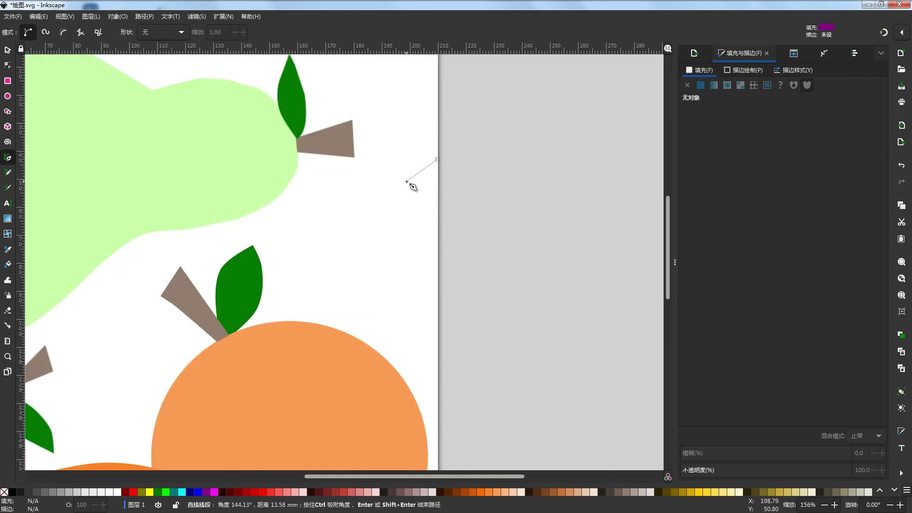
left_click_drag(414, 175, 399, 194)
left_click_drag(357, 220, 352, 220)
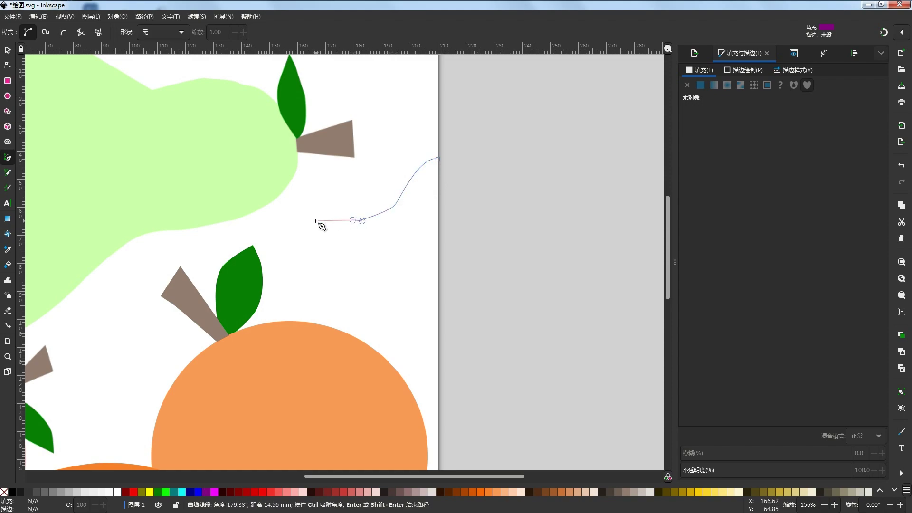
left_click_drag(300, 229, 366, 242)
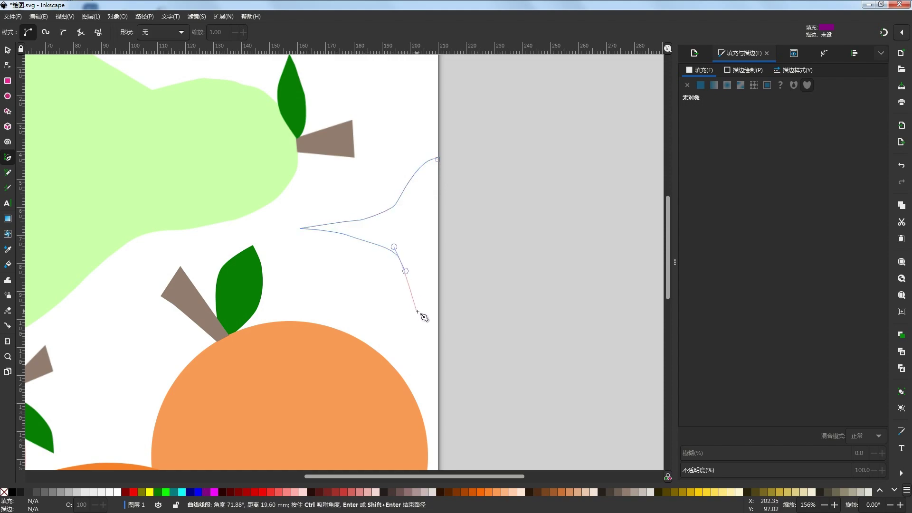
left_click_drag(418, 312, 428, 332)
left_click(438, 342)
scroll(447, 164, "up", 3)
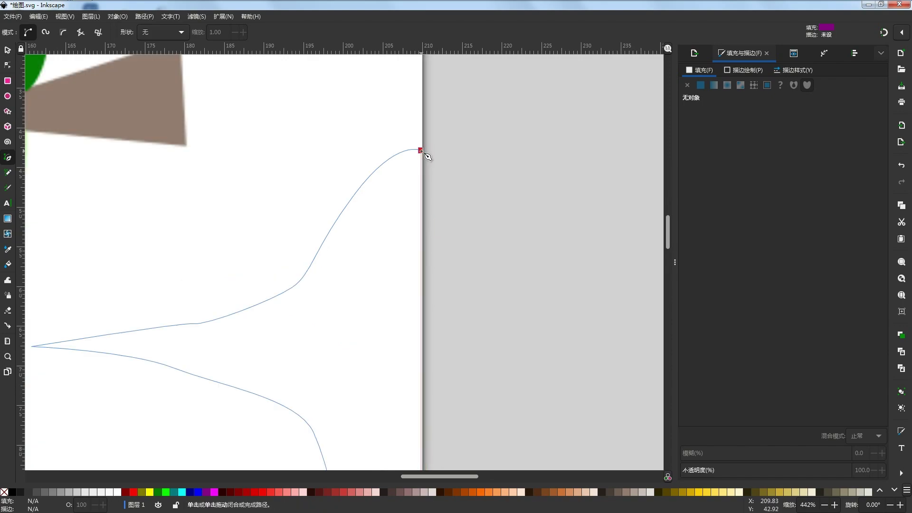
scroll(421, 151, "down", 2)
left_click_drag(421, 154, 422, 191)
left_click(421, 191)
Step: Widen the purple shape slightly so its straight side meets the page's right edge, and deselect it
scroll(453, 311, "up", 1)
left_click_drag(454, 314, 403, 259)
left_click(7, 51)
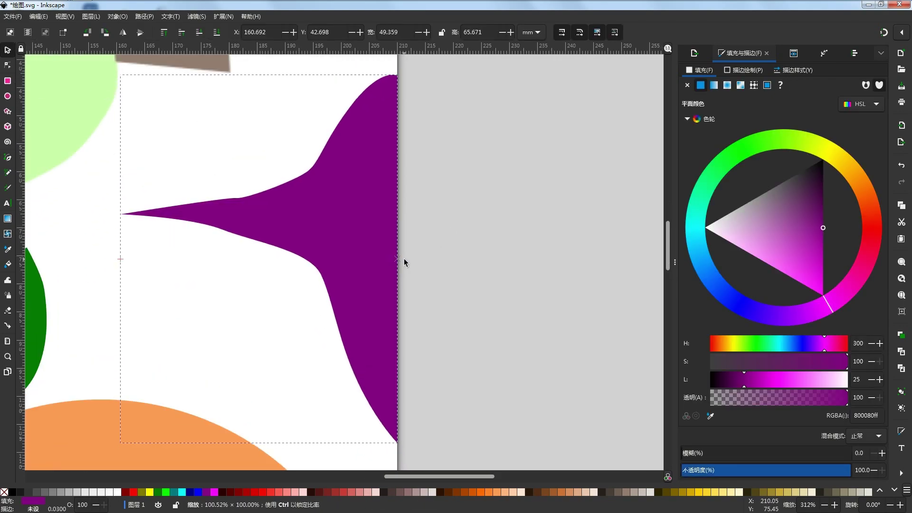
left_click(413, 453)
left_click_drag(409, 427, 399, 402)
scroll(417, 367, "down", 5)
left_click_drag(421, 357, 419, 333)
scroll(420, 332, "down", 1)
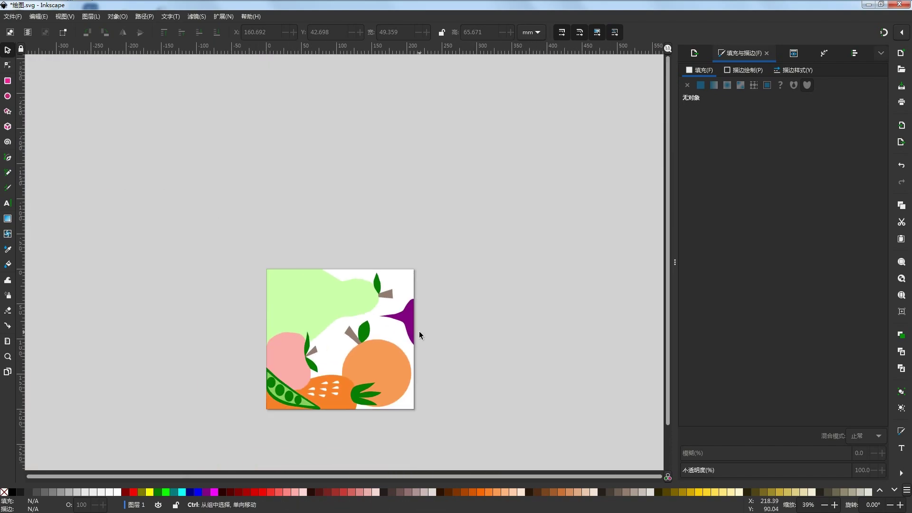
scroll(421, 332, "up", 2)
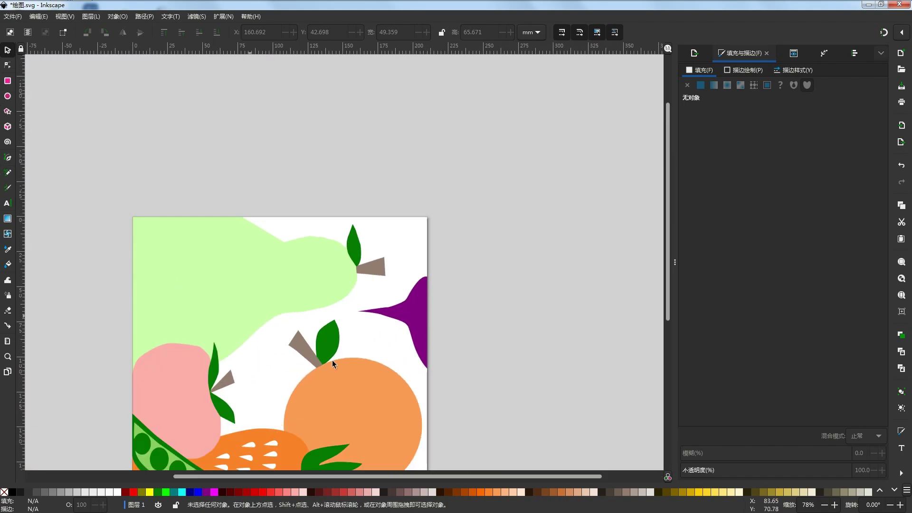
Step: Duplicate the orange's leaf and rotate the copy to lie horizontally across the page's top-right corner, about 37 mm by 17 mm overall
left_click(334, 347)
left_click_drag(332, 343, 373, 228)
left_click(403, 236)
left_click_drag(424, 222, 428, 242)
left_click(447, 287)
scroll(446, 284, "down", 1)
left_click(519, 252)
left_click_drag(480, 304, 639, 236)
scroll(482, 300, "up", 1)
Step: Save the drawing and open the export settings for the page's PNG image
key("ctrl+s")
key("ctrl+shift+e")
scroll(532, 283, "down", 2)
scroll(549, 288, "up", 1)
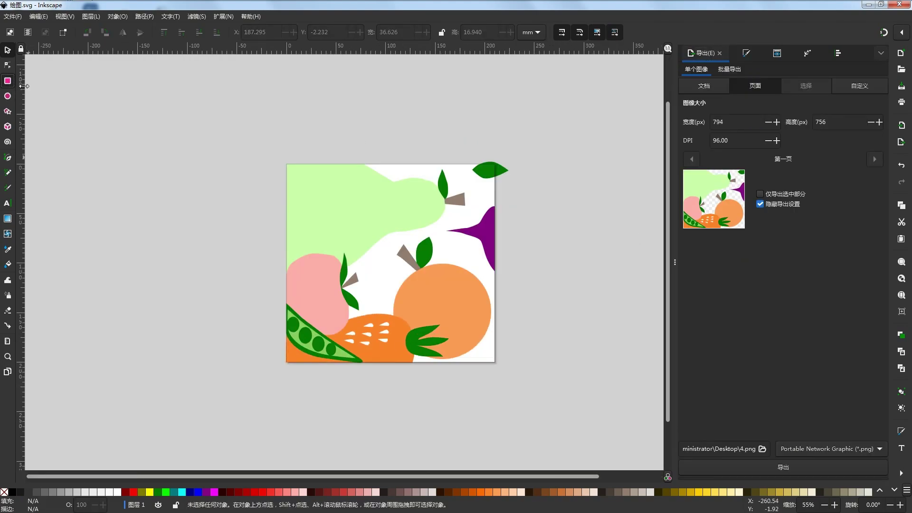
Step: Draw a yellow rectangle about 38 mm by 42 mm starting at the page's top-left corner
left_click(8, 80)
scroll(308, 195, "up", 2)
scroll(233, 128, "up", 12)
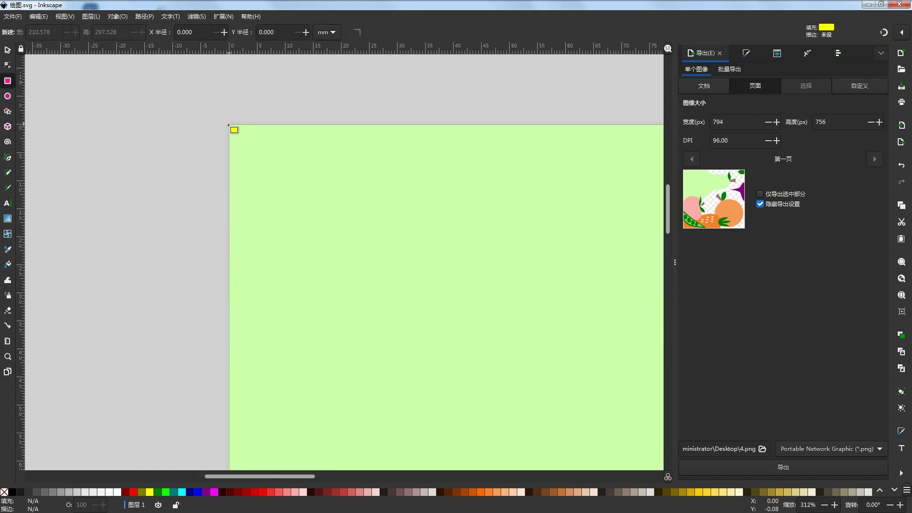
left_click_drag(122, 122, 519, 381)
scroll(402, 312, "down", 8)
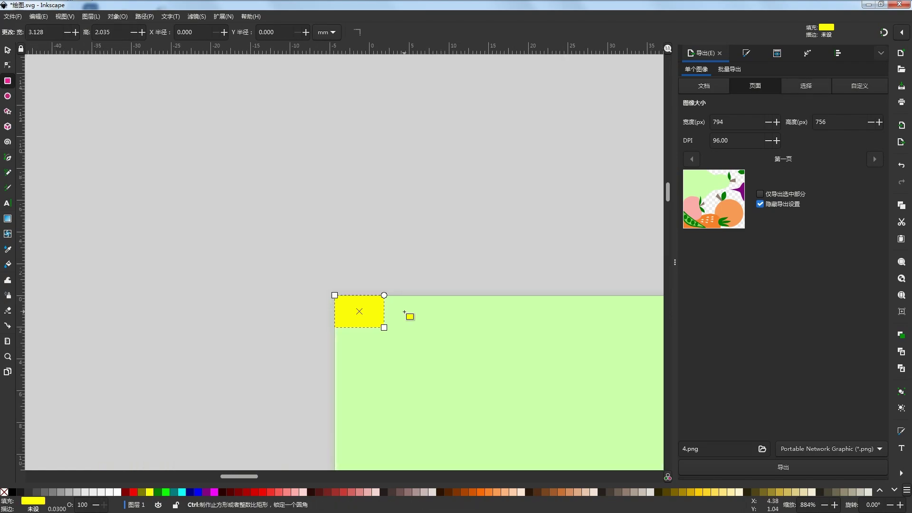
scroll(384, 340, "down", 6)
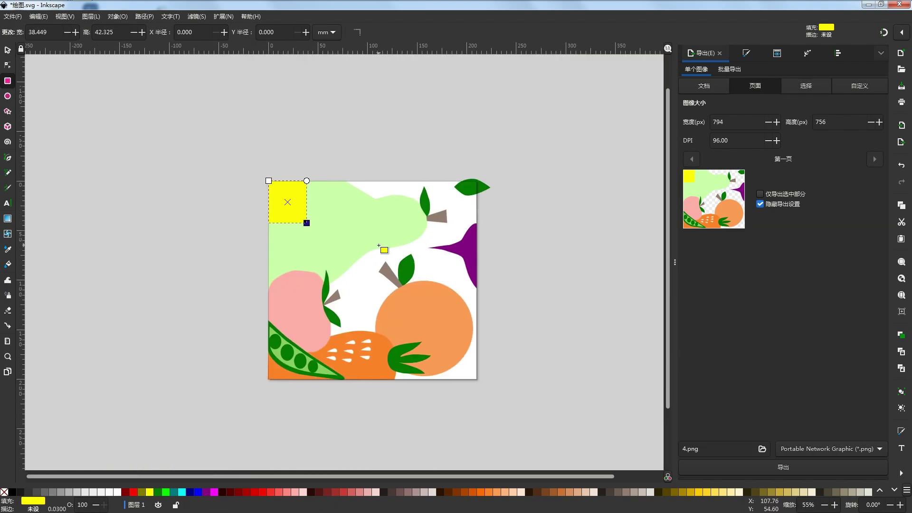
Step: Stretch the yellow rectangle over the whole page to about 211 mm by 201 mm and place it behind all the produce
left_click(8, 50)
left_click_drag(309, 225, 480, 381)
scroll(473, 402, "up", 6)
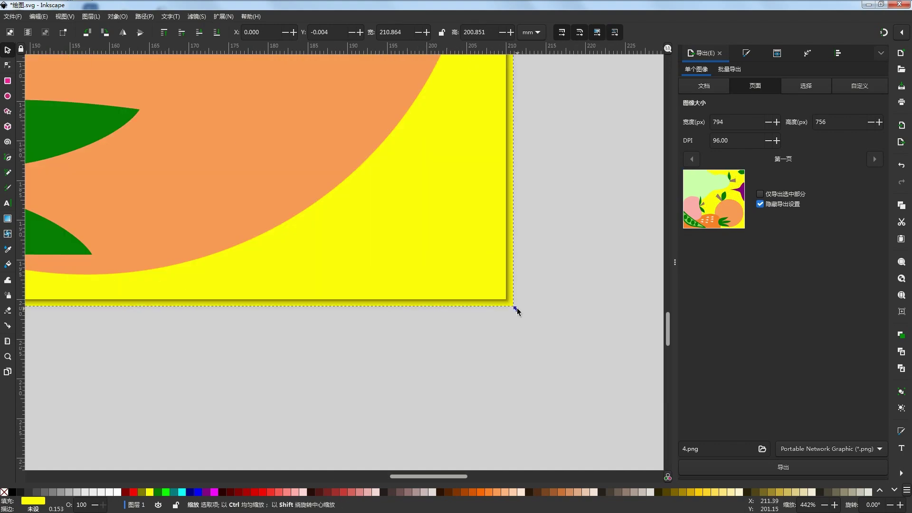
Step: Fit the yellow background's lower-right corner to the page corner, about 210 mm by 200 mm, and leave nothing selected
left_click_drag(517, 309, 510, 303)
scroll(513, 312, "up", 6)
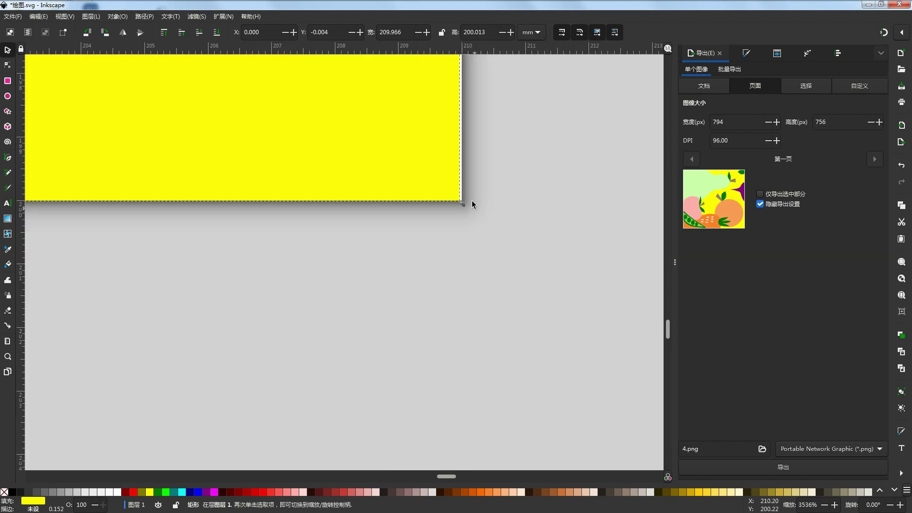
left_click_drag(472, 202, 466, 206)
left_click(518, 217)
scroll(518, 218, "down", 10)
left_click_drag(397, 319, 418, 382)
scroll(419, 383, "down", 2)
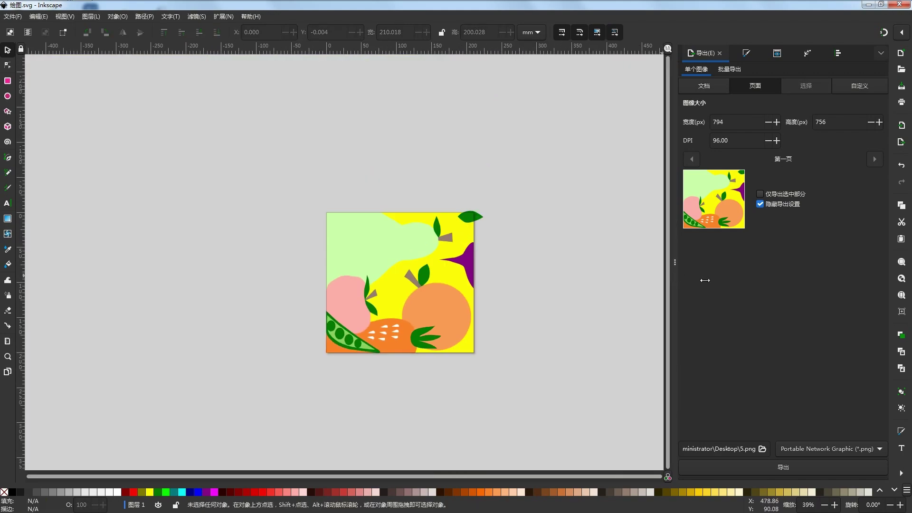
Step: Hide the dialog panels and fit the whole page in the view
key("F12")
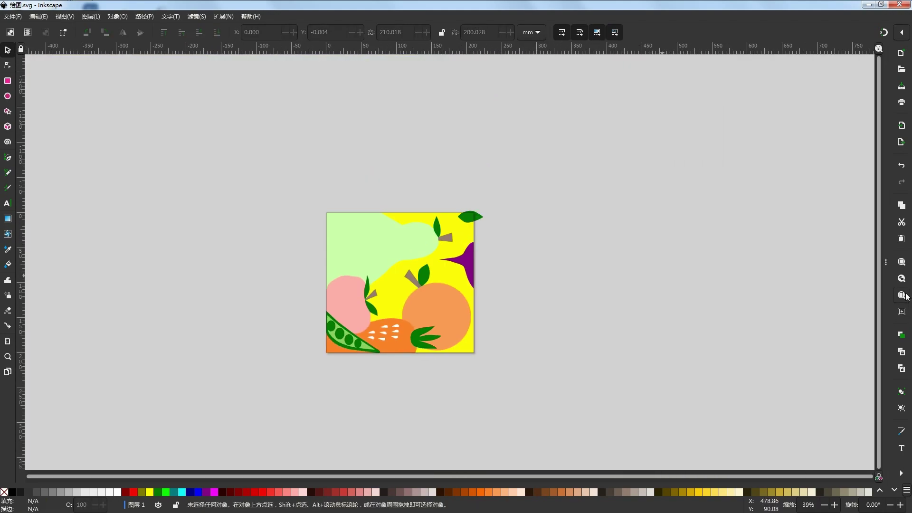
key("5")
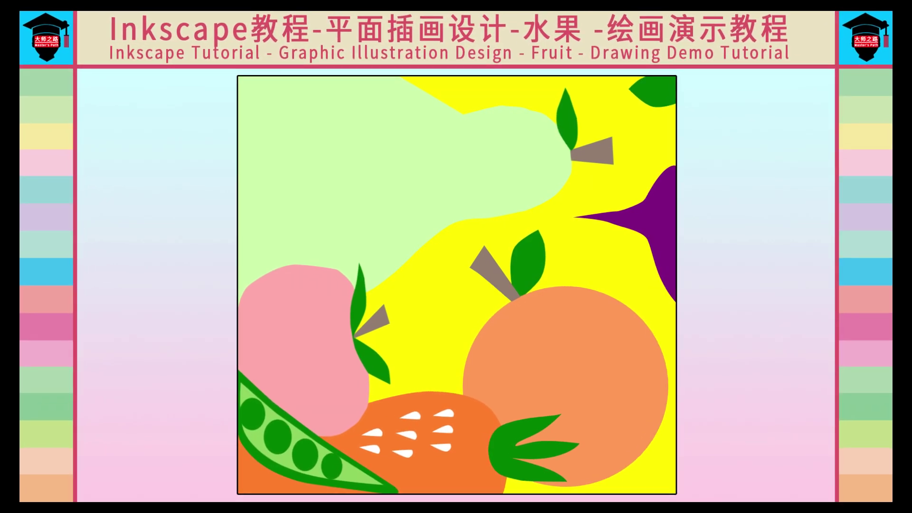